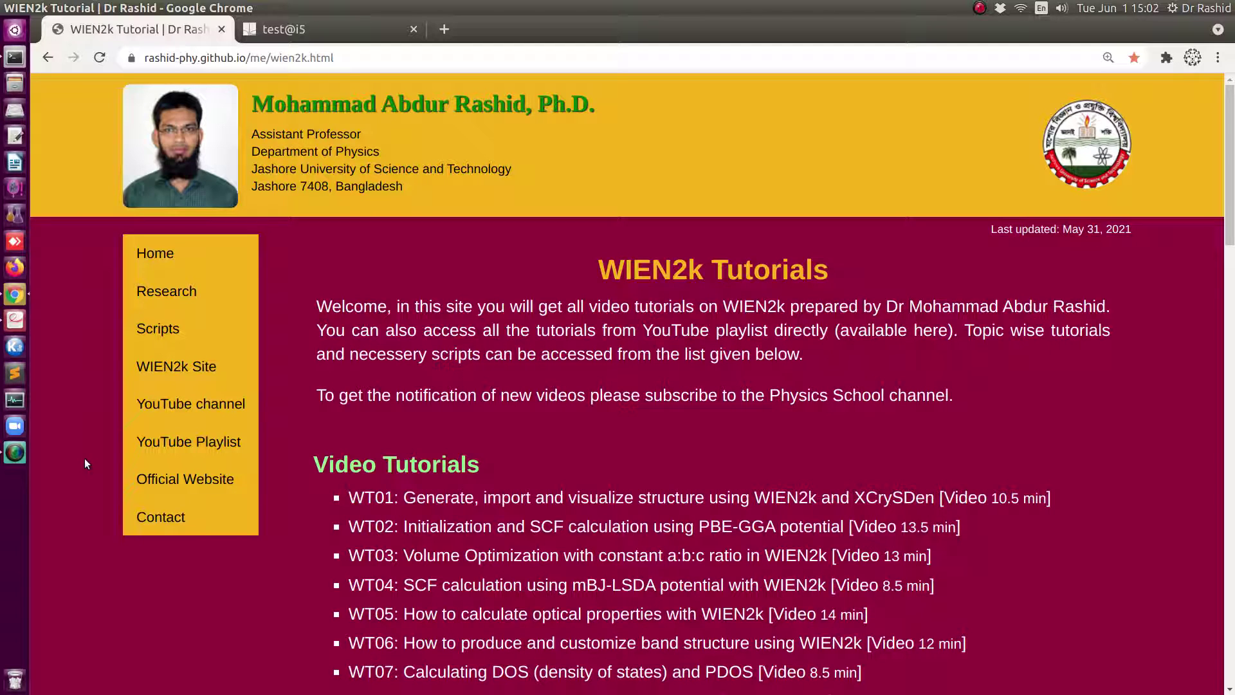
# Bring up usersguide.pdf in Document Viewer at contents page iv listing sections 4.5.1–4.5.14
pyautogui.click(17, 327)
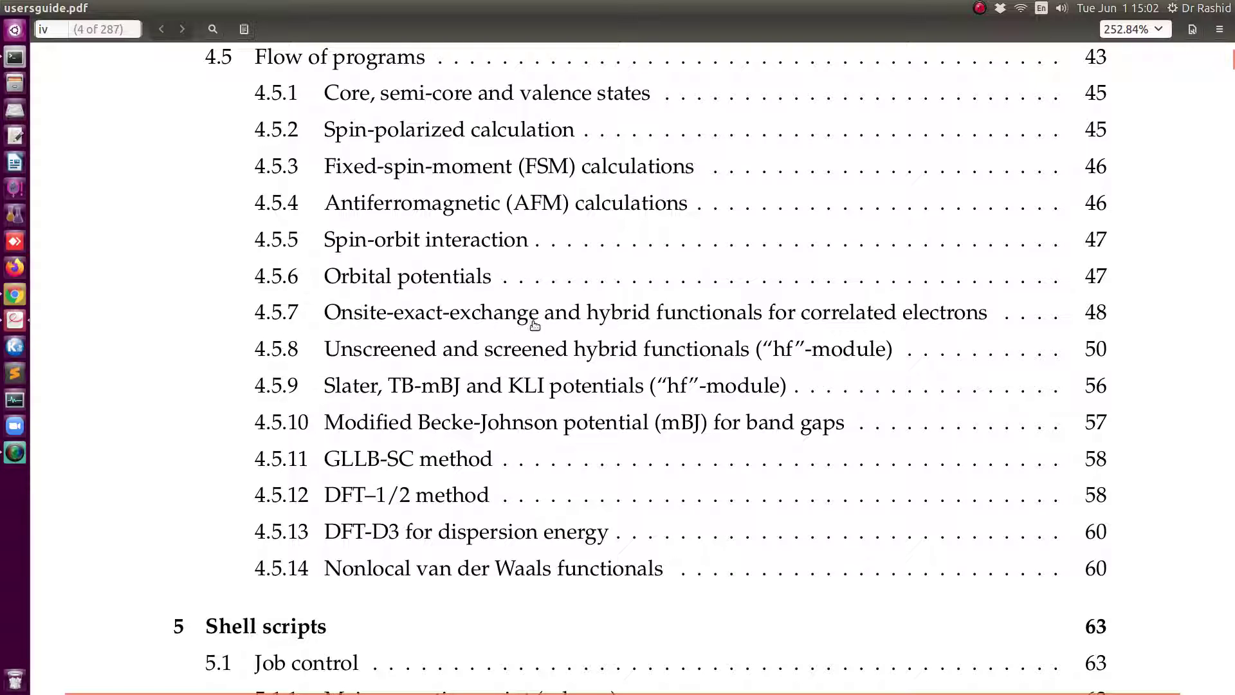
# Go from the tutorials page to the w2web StructGen page of session test showing NiO
pyautogui.click(13, 296)
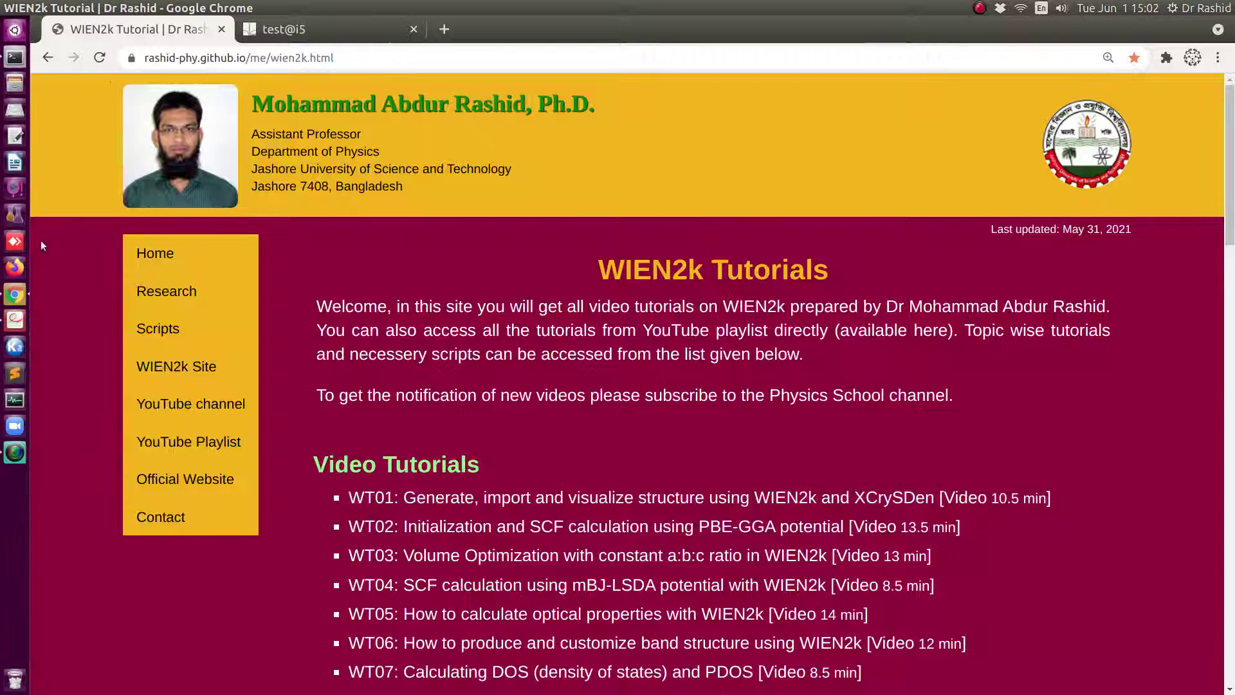
pyautogui.click(314, 29)
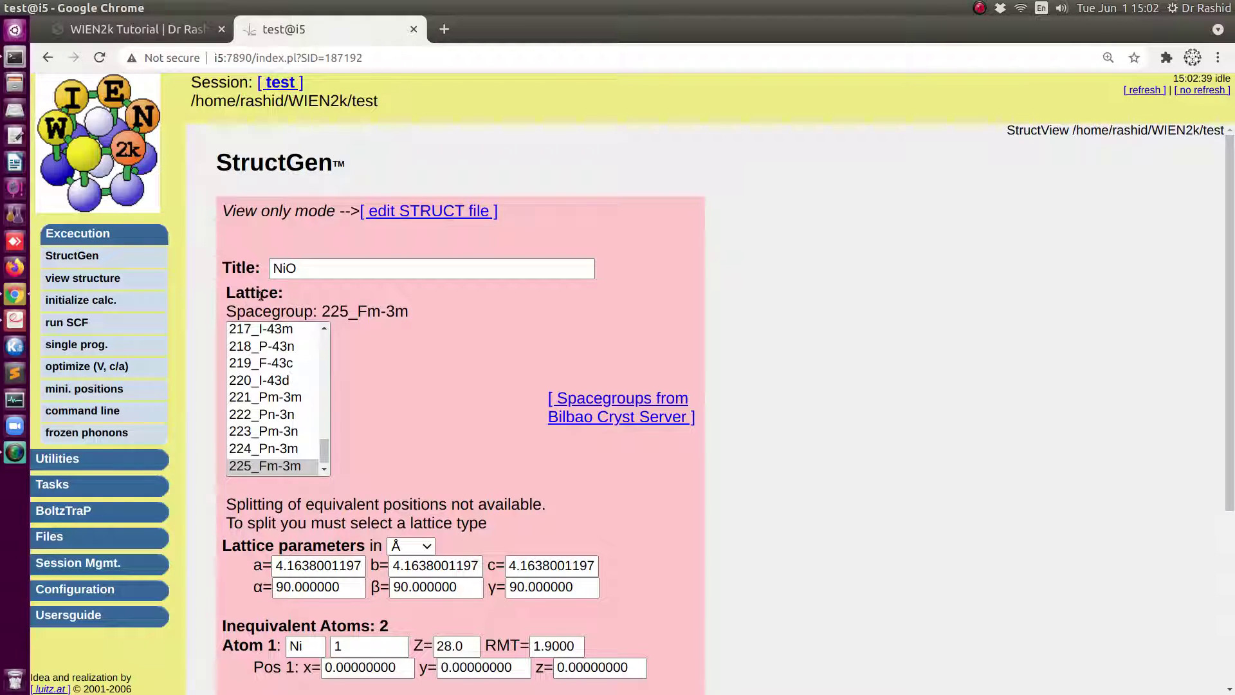
# Show test.struct in XCrySDen as the labelled Ni/O rock-salt cell, and reveal Atom 2 in StructGen
pyautogui.click(90, 279)
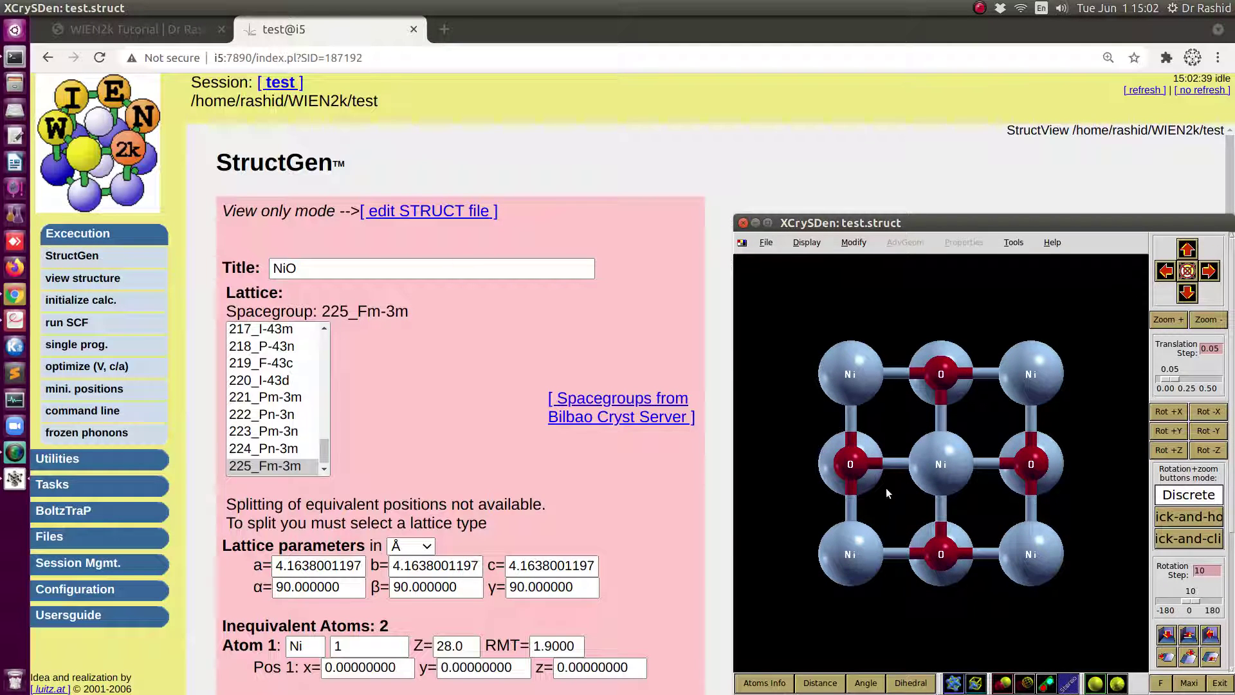
pyautogui.scroll(-3, 451, 566)
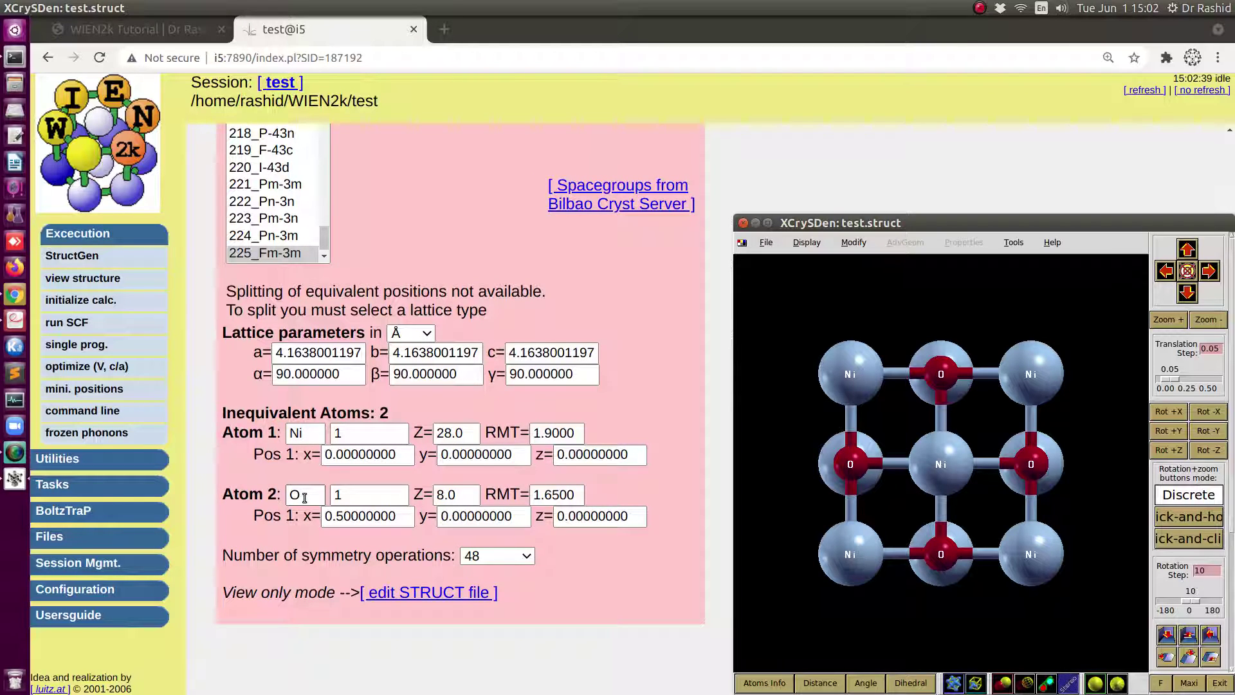
# Run the spin-polarized batch initialization of NiO in fast mode
pyautogui.click(70, 299)
pyautogui.click(353, 461)
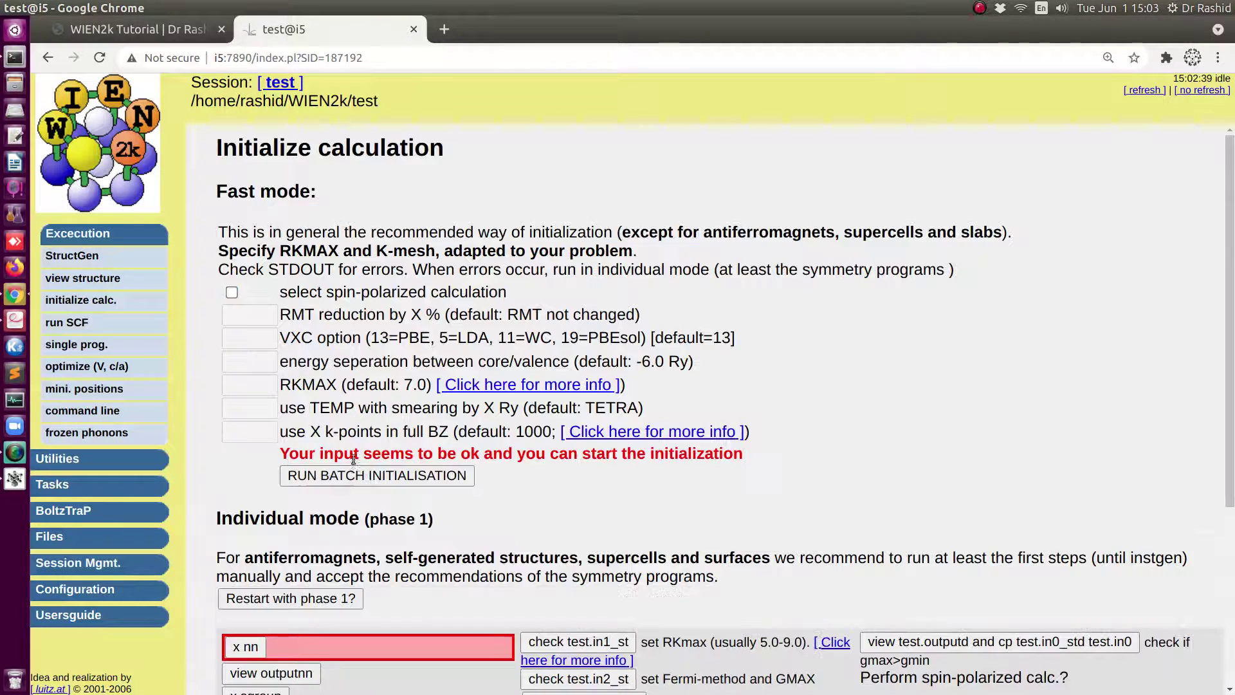
pyautogui.click(345, 477)
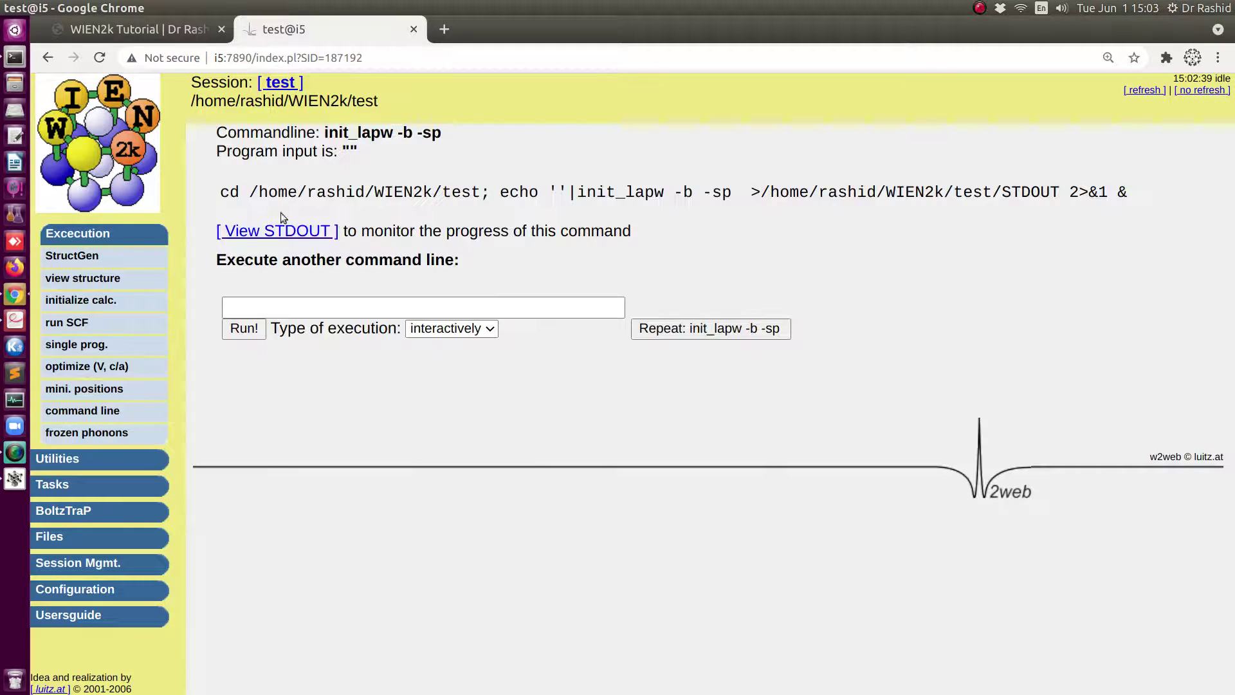
# Start the spin-polarized SCF cycle (runsp_lapw) and clear the submitted command text
pyautogui.click(69, 323)
pyautogui.scroll(-5, 291, 465)
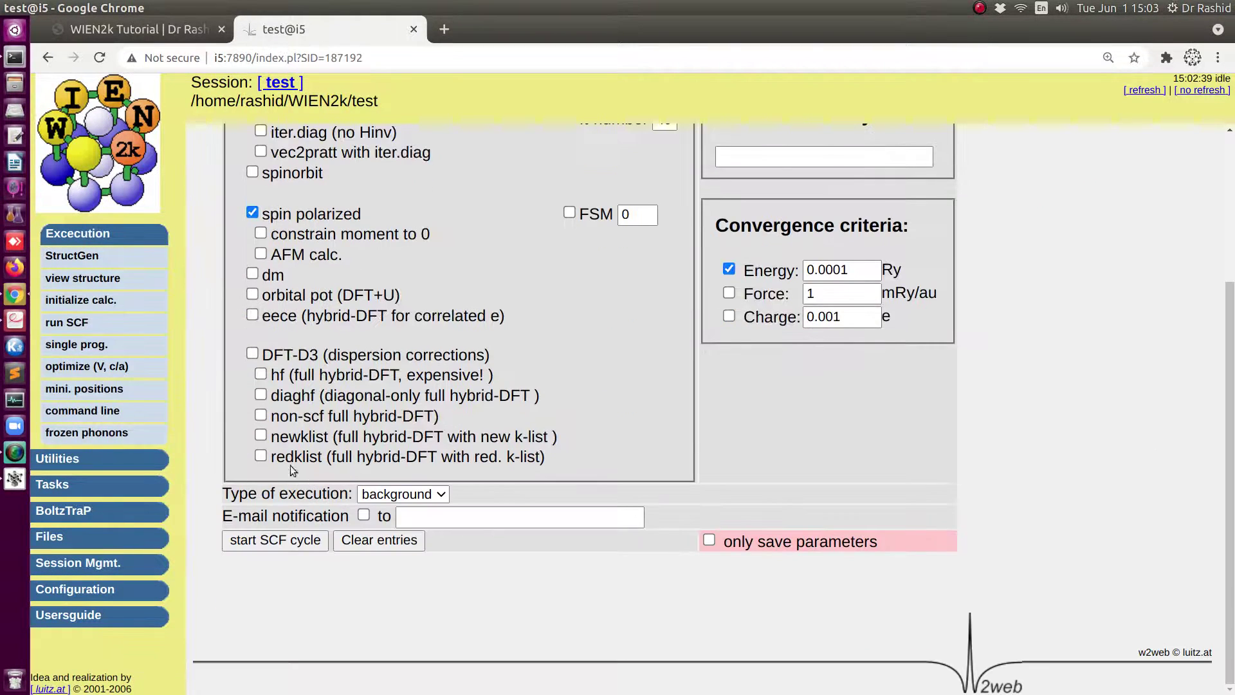
pyautogui.click(276, 540)
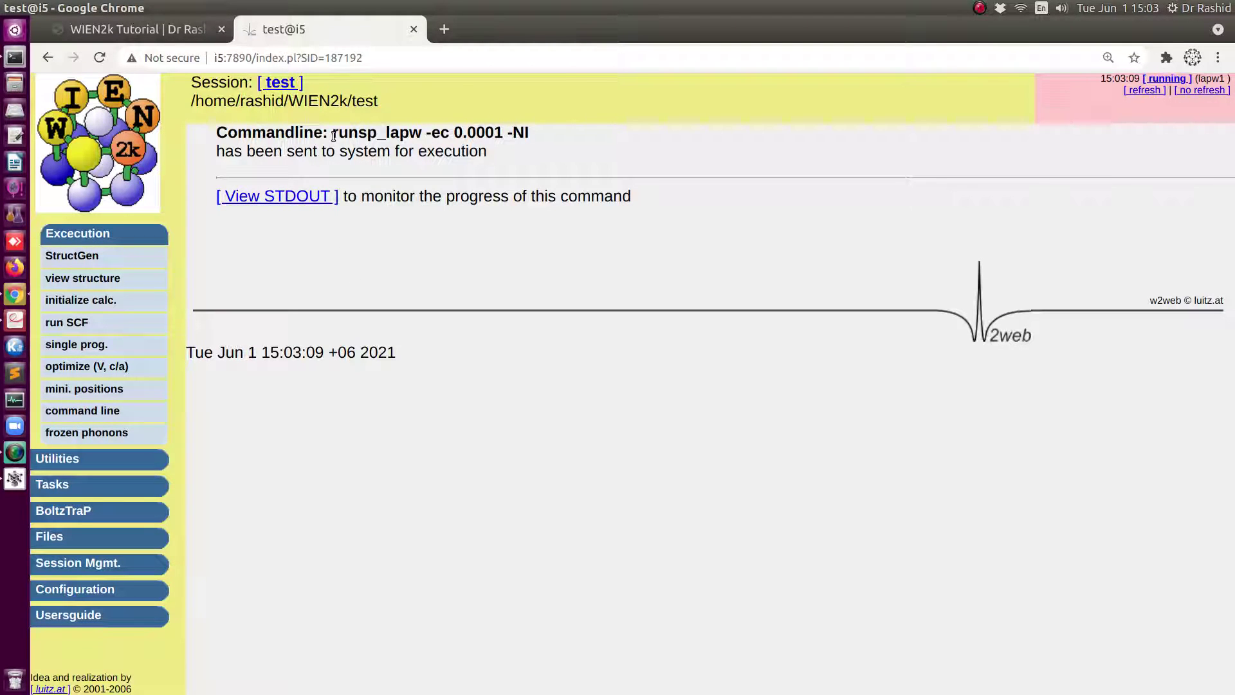
pyautogui.moveTo(334, 135); pyautogui.dragTo(528, 134)
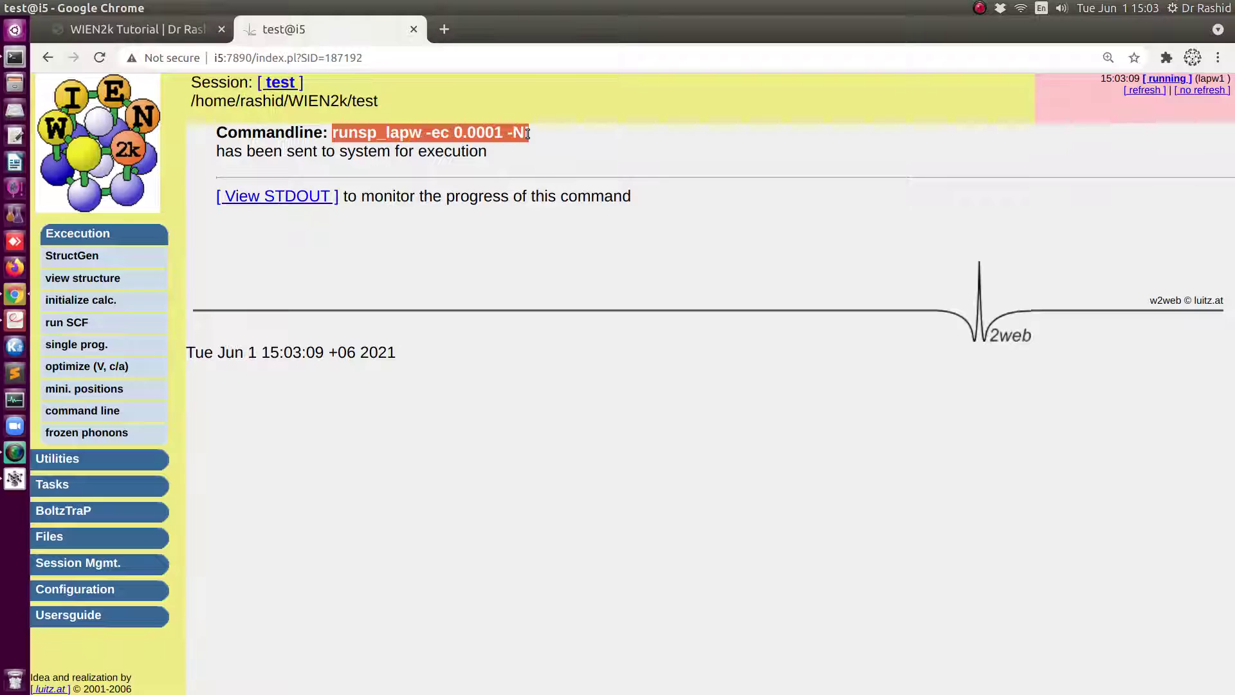
pyautogui.click(431, 119)
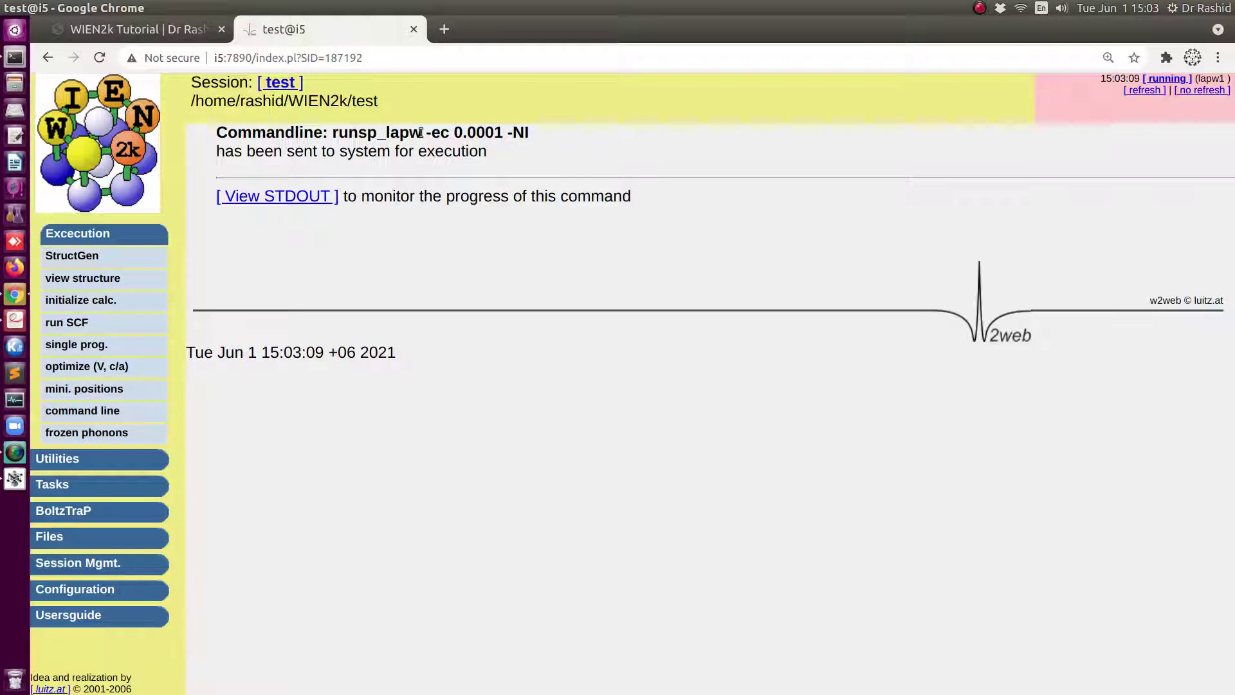
# Follow the SCF output log, newest cycles first, until it stops at cycle 10
pyautogui.click(278, 200)
pyautogui.click(318, 193)
pyautogui.click(319, 191)
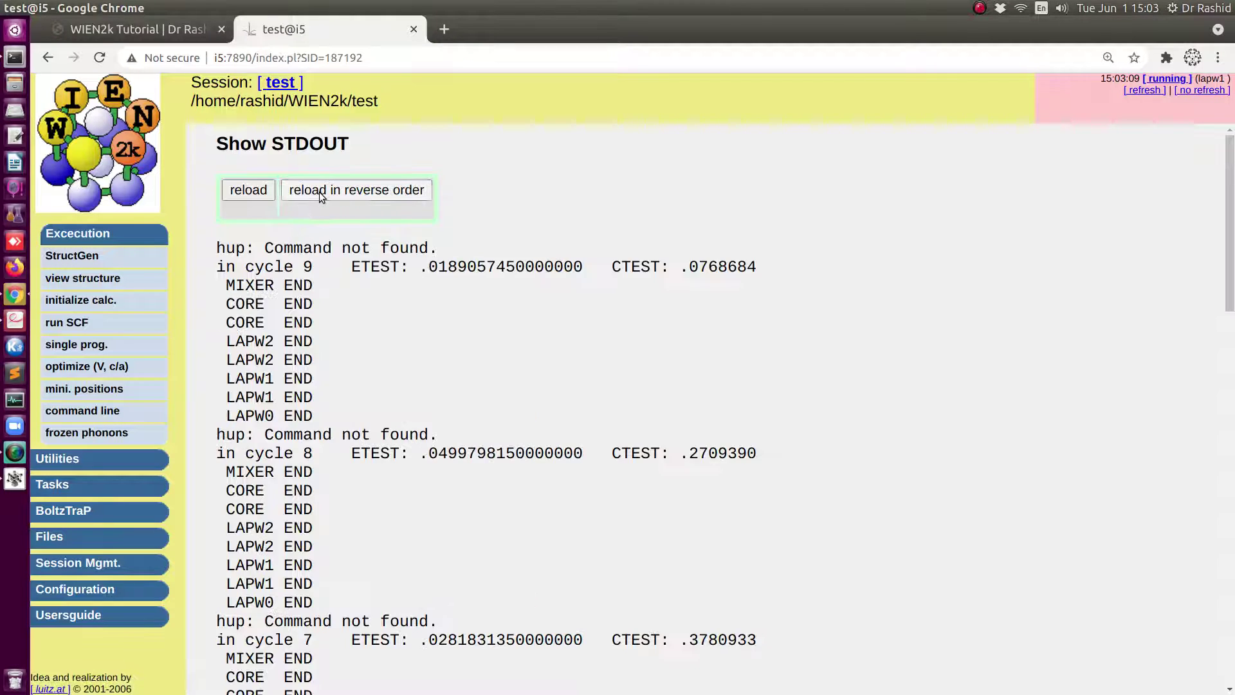
pyautogui.click(319, 191)
pyautogui.click(319, 192)
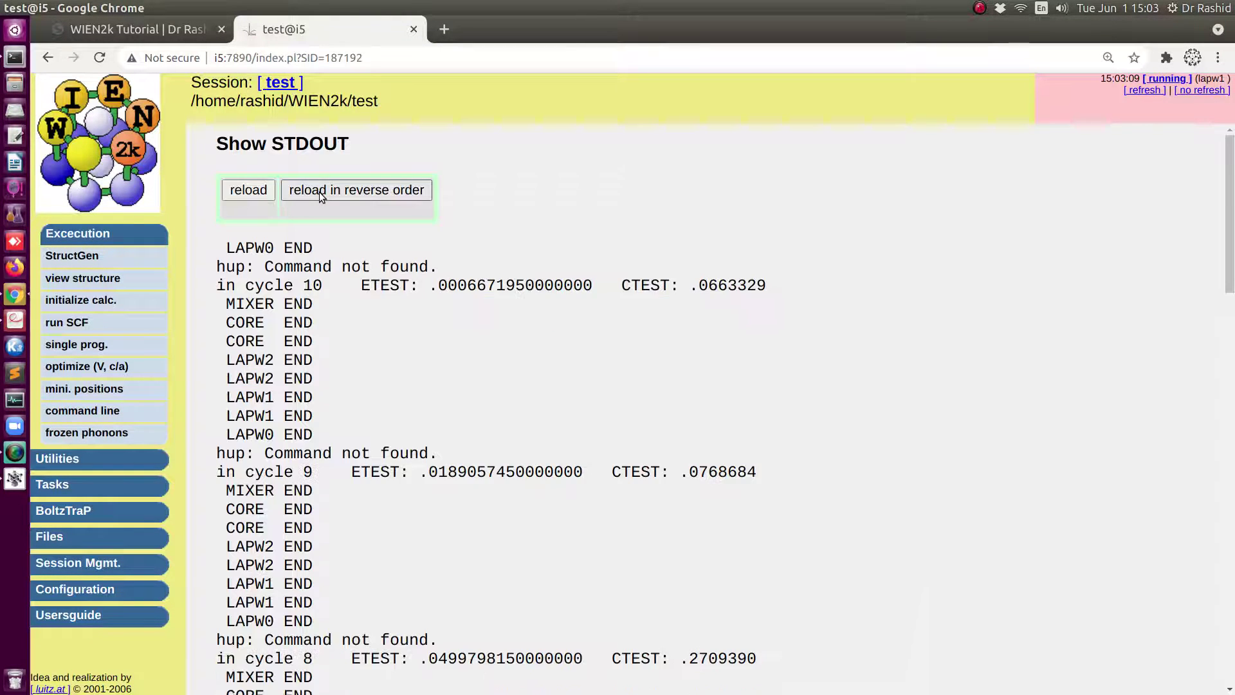
pyautogui.click(319, 191)
pyautogui.click(319, 191)
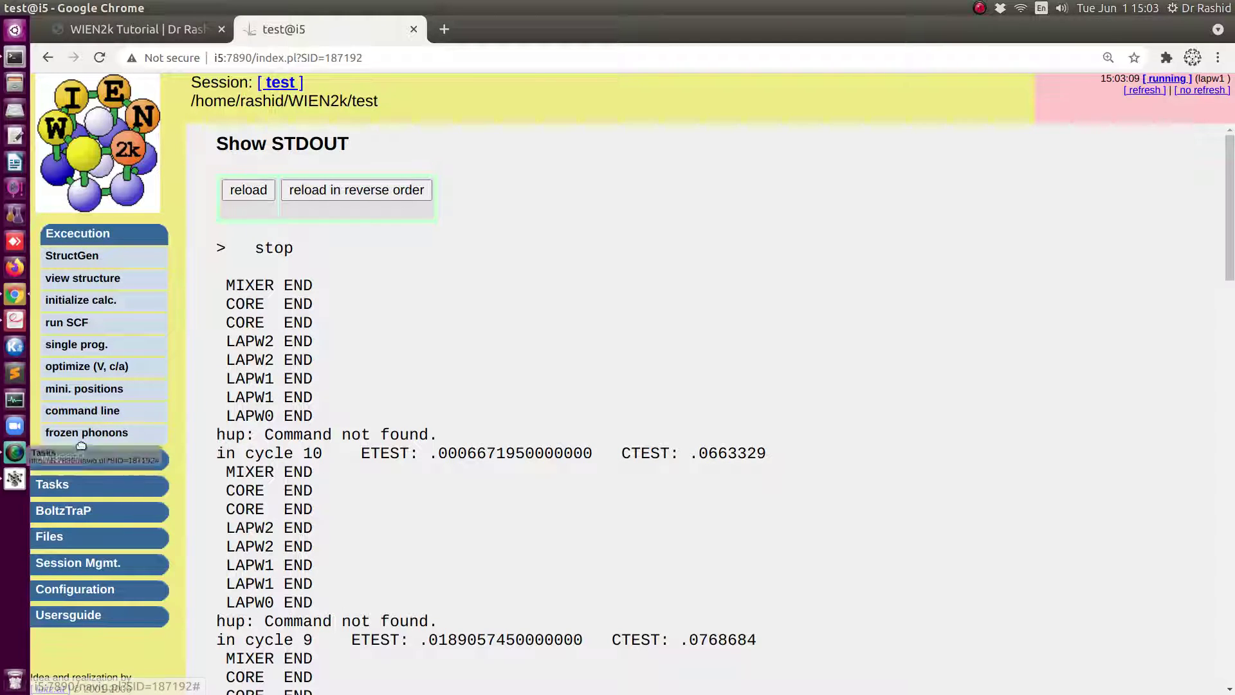
pyautogui.click(54, 485)
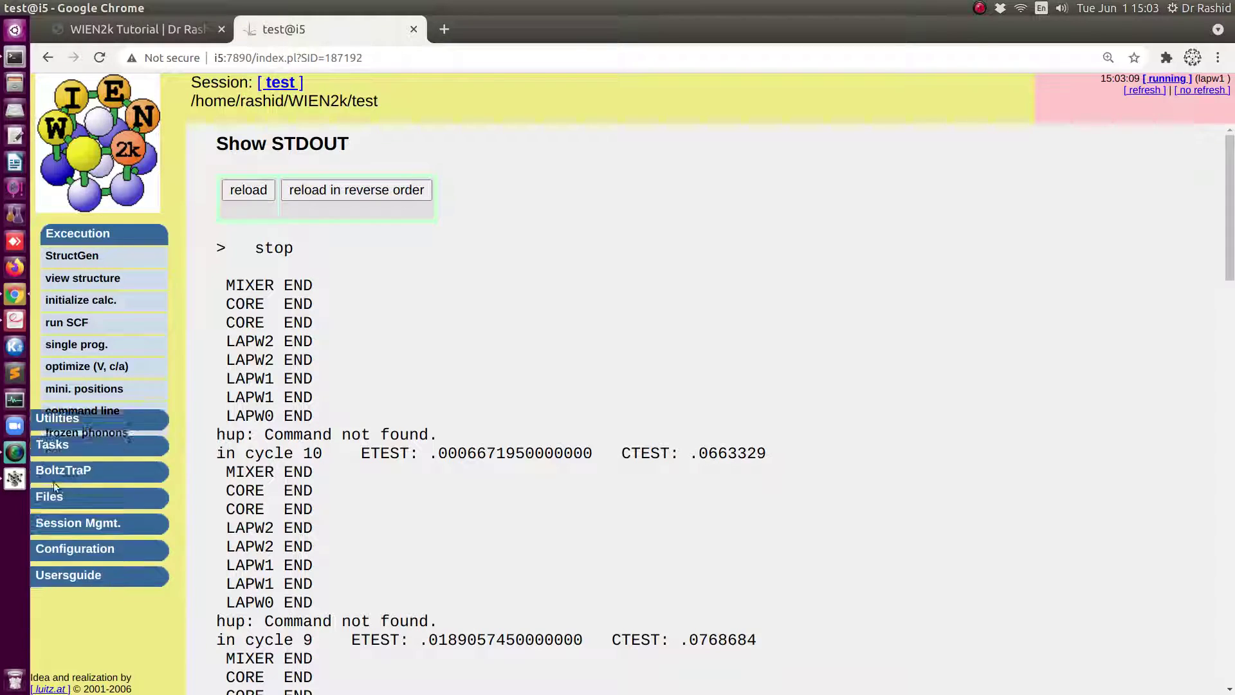
# Calculate the spin-up partial charges with x lapw2 -qtl -up
pyautogui.click(58, 330)
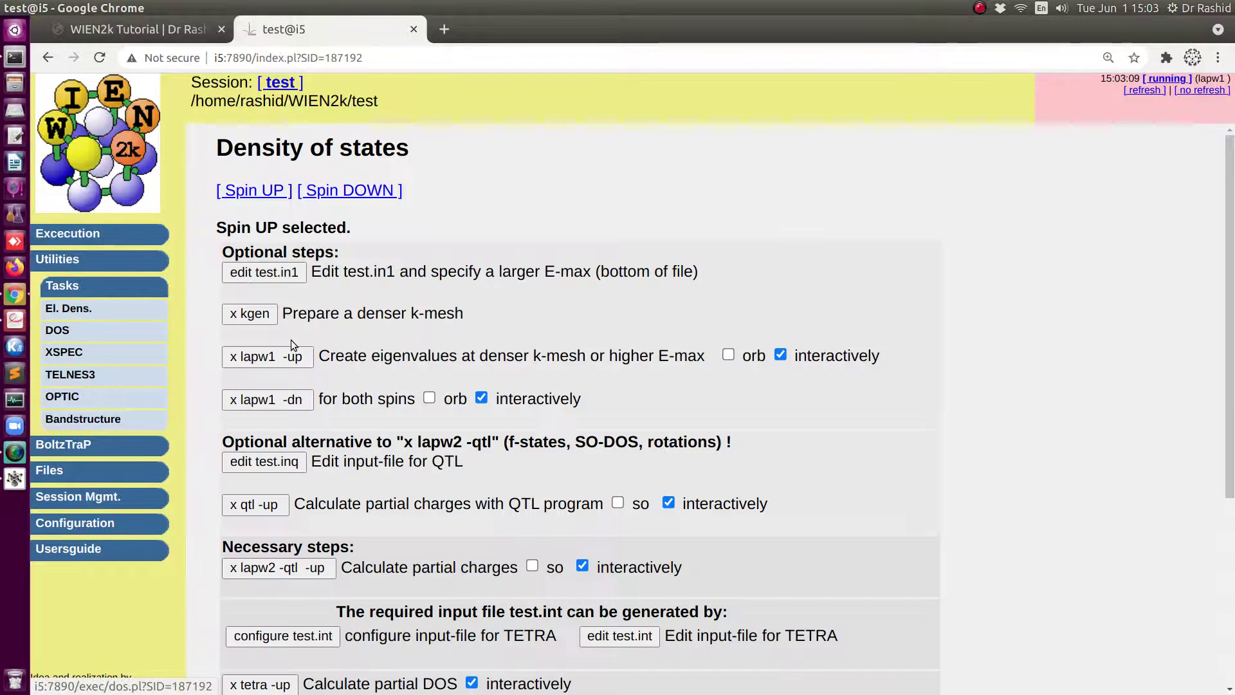
pyautogui.scroll(-2, 263, 451)
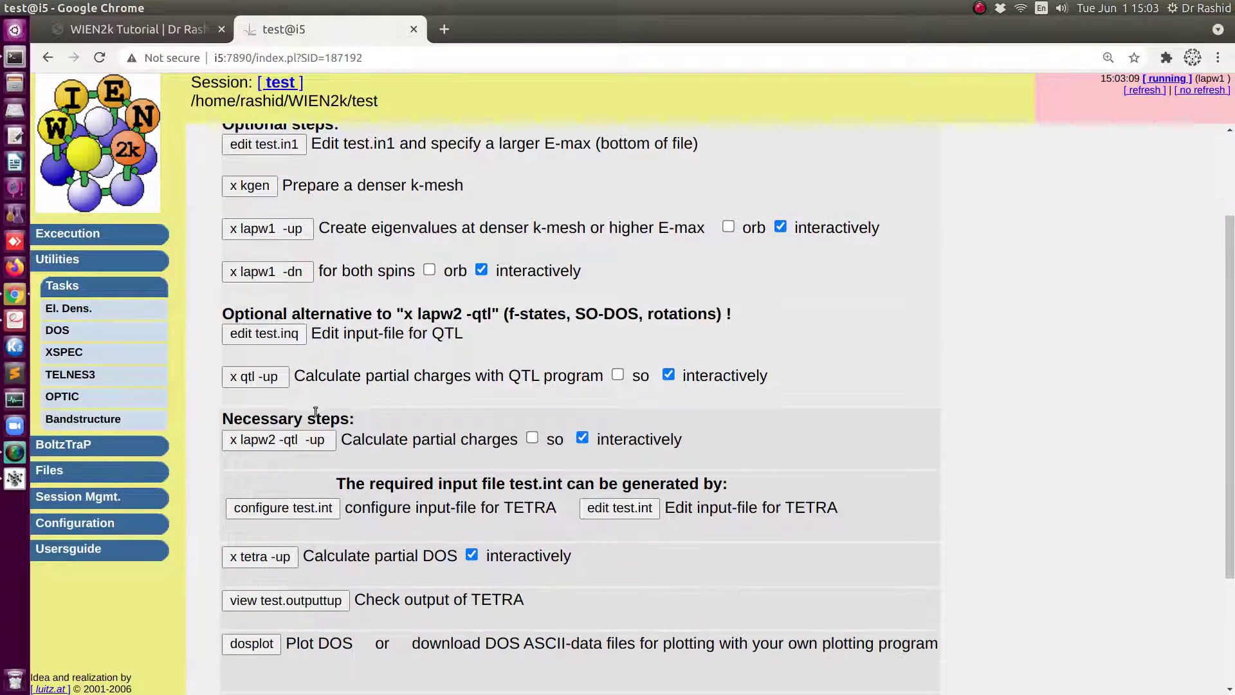
pyautogui.click(261, 444)
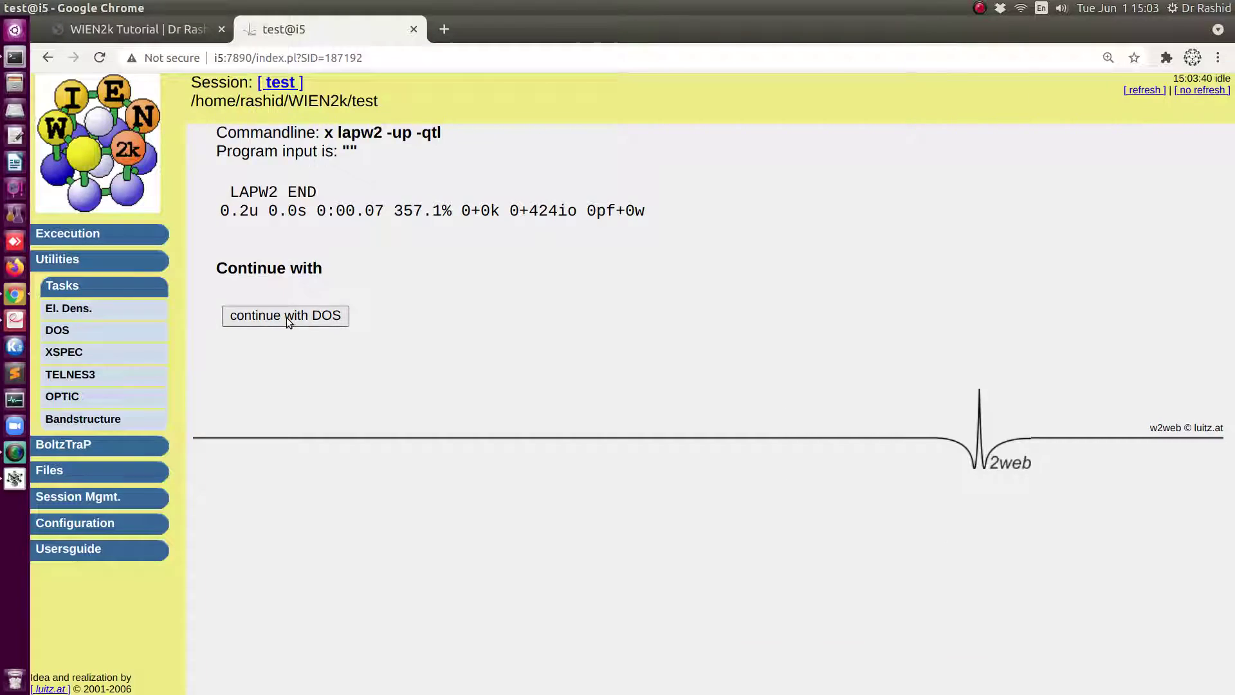
pyautogui.click(287, 314)
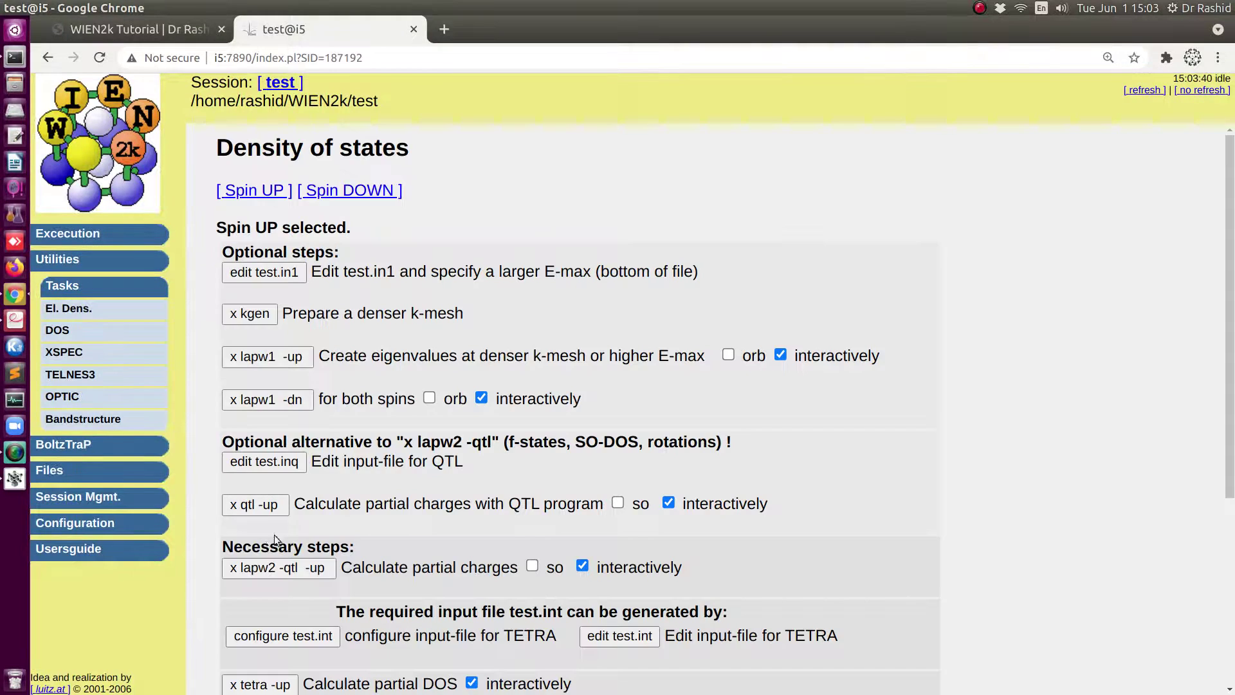
# Configure test.int for total DOS plus Ni and O total DOS ('total 1 tot 2 tot end')
pyautogui.click(274, 644)
pyautogui.click(311, 474)
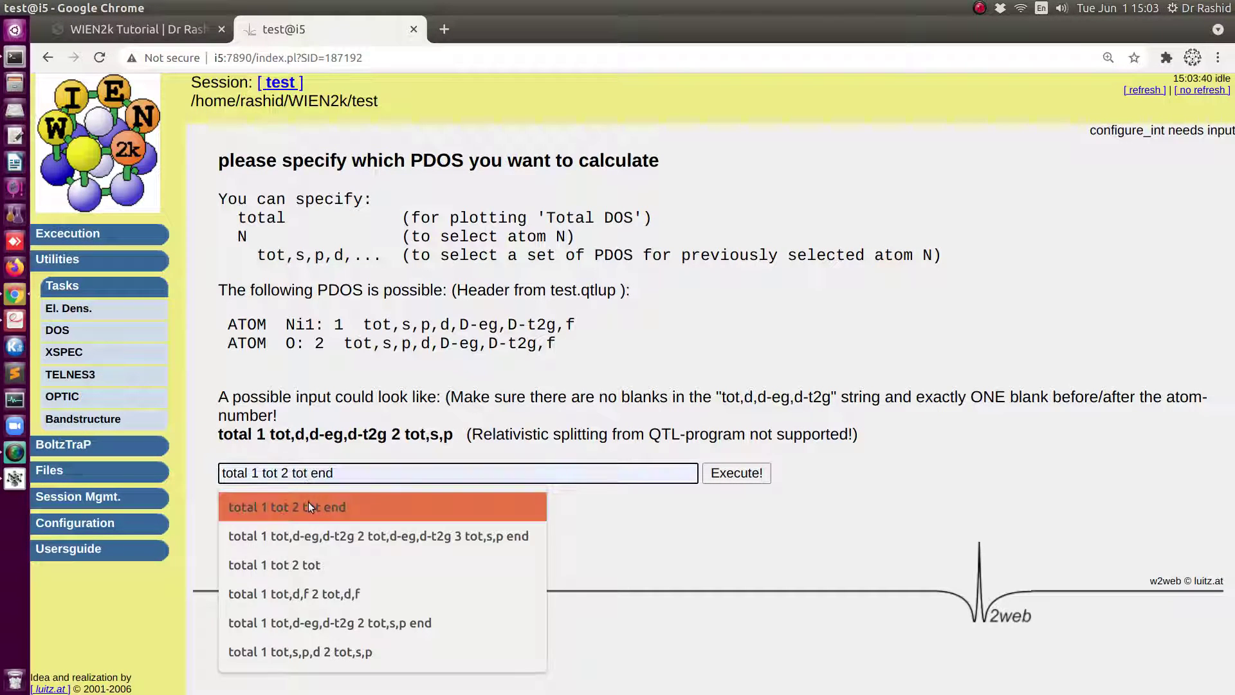
pyautogui.click(308, 507)
pyautogui.click(737, 473)
pyautogui.scroll(-2, 364, 505)
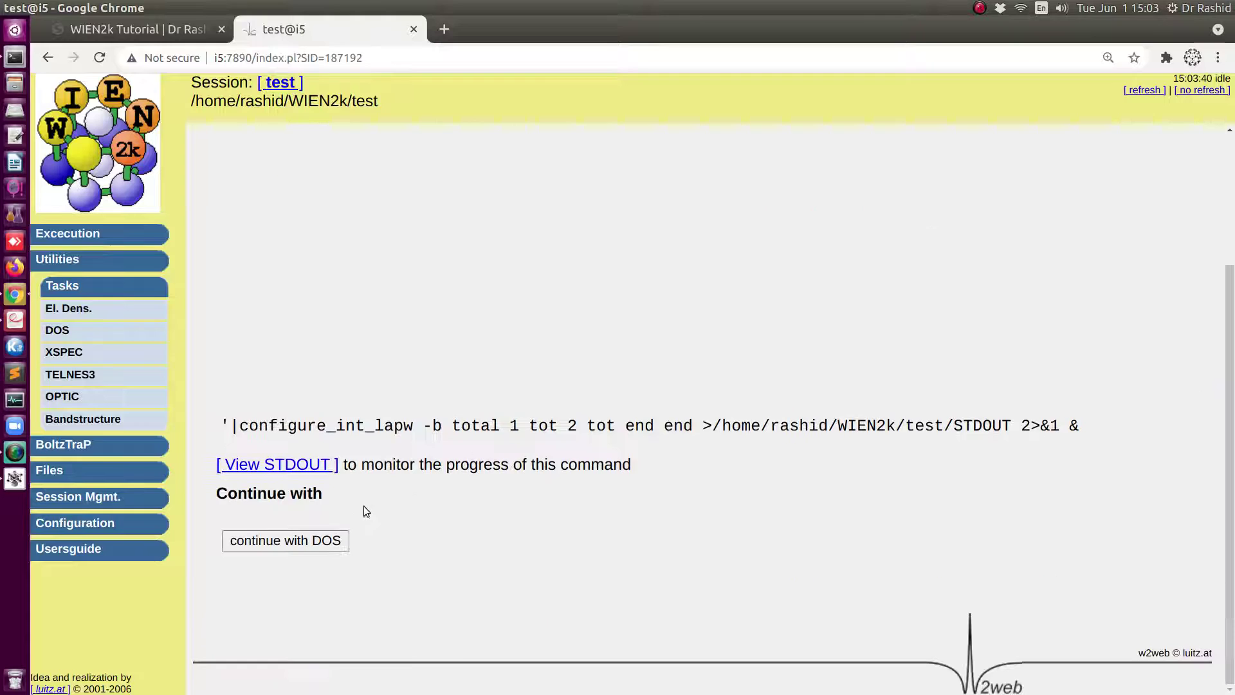
pyautogui.click(314, 542)
pyautogui.scroll(-2, 568, 431)
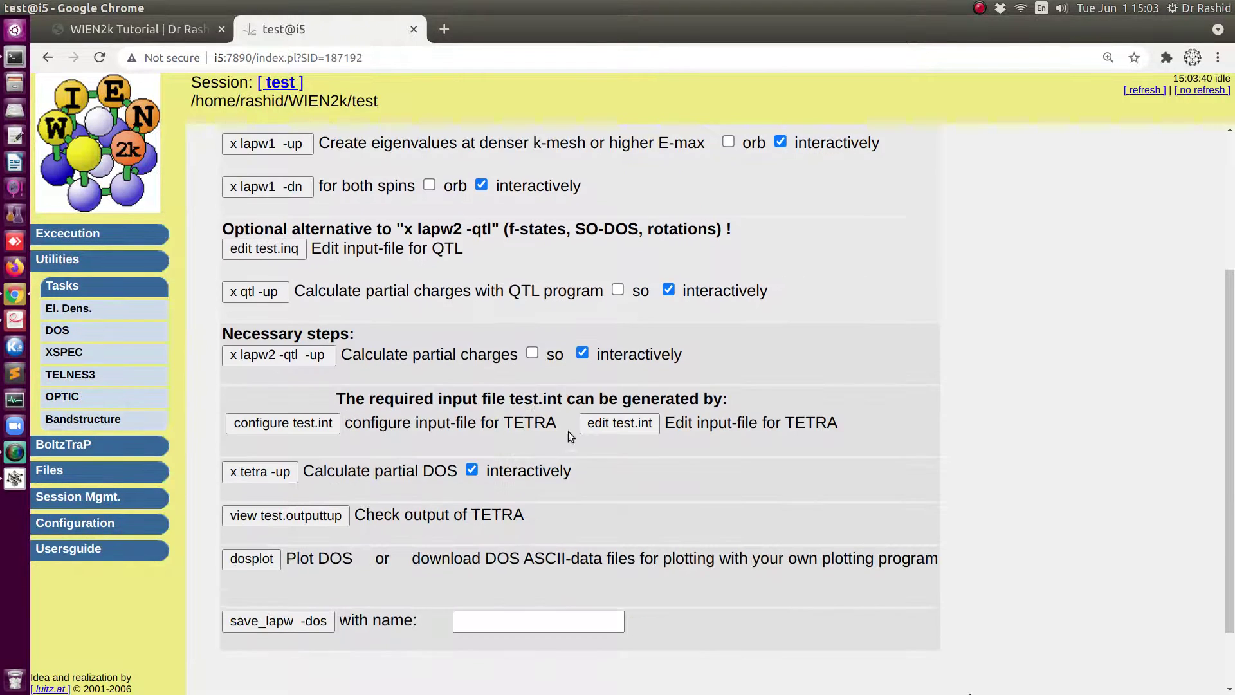
# Set test.int's energy range to Emin -1 and Emax 1.5, save, and compute the spin-up DOS
pyautogui.click(619, 423)
pyautogui.moveTo(239, 350); pyautogui.dragTo(289, 352)
pyautogui.press('BackSpace')
pyautogui.press('BackSpace')
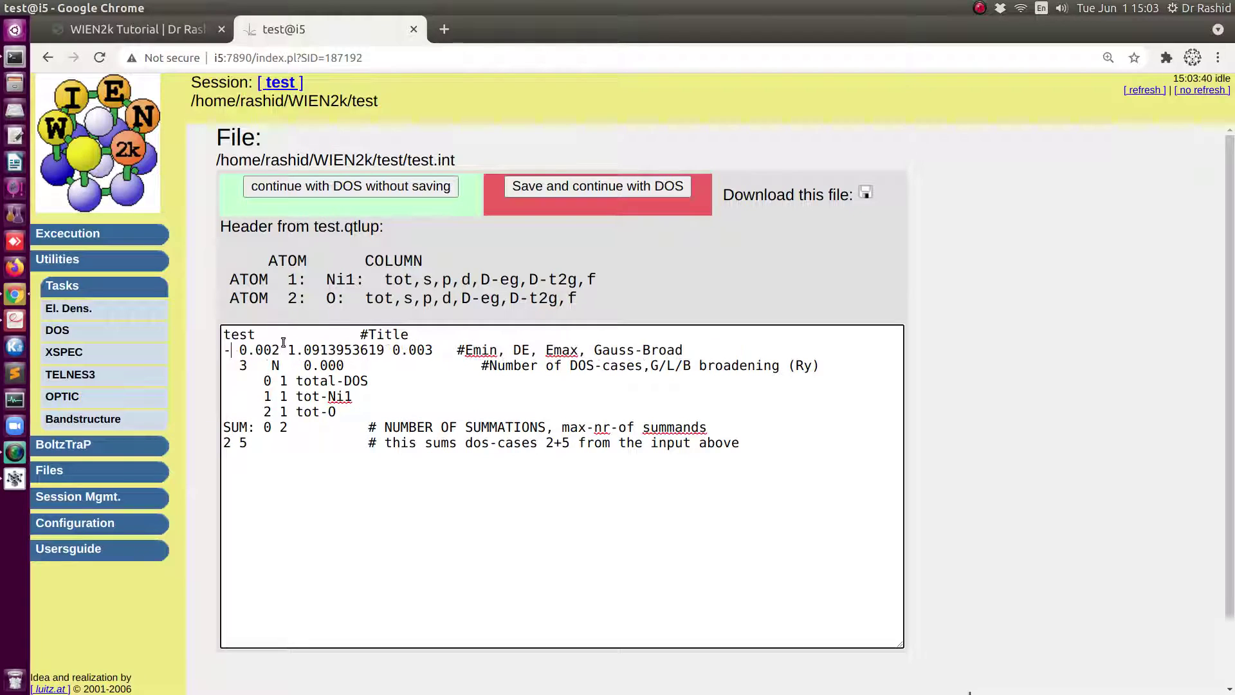
pyautogui.write('1')
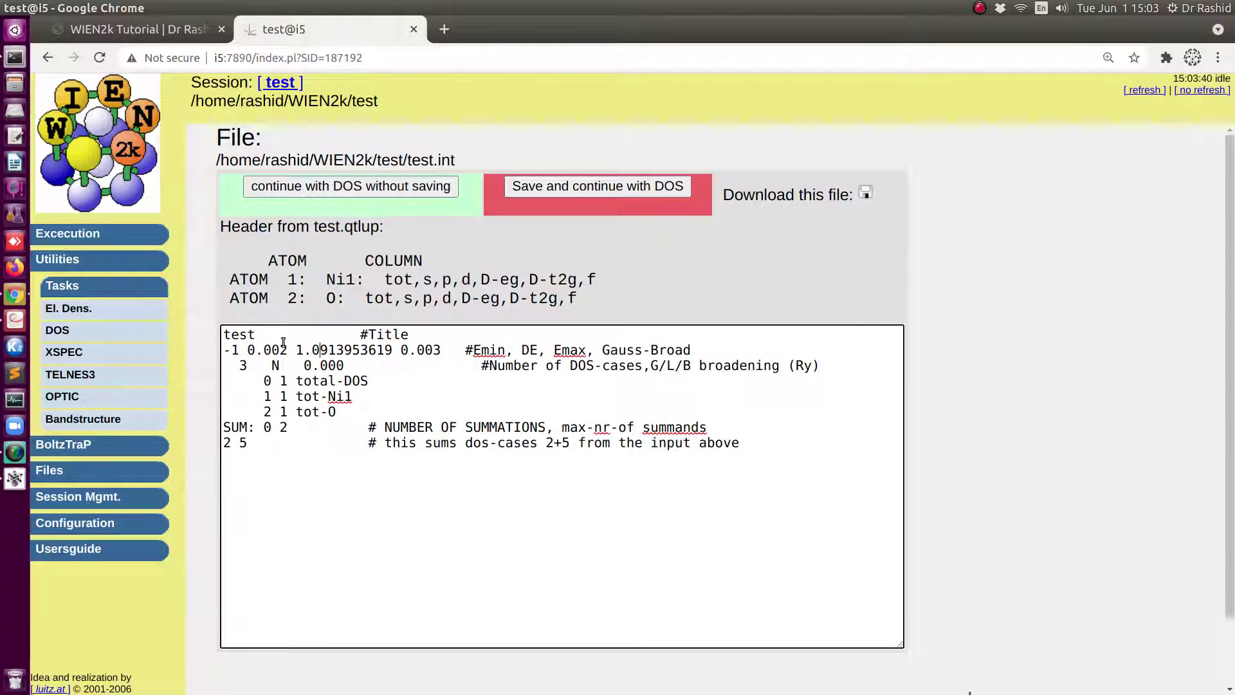
pyautogui.press('Left')
pyautogui.hotkey('shift', 'Right')
pyautogui.hotkey('shift', 'Right')
pyautogui.hotkey('shift', 'Right')
pyautogui.hotkey('shift', 'Right')
pyautogui.hotkey('shift', 'Right')
pyautogui.hotkey('shift', 'Right')
pyautogui.hotkey('shift', 'Right')
pyautogui.hotkey('shift', 'Right')
pyautogui.hotkey('shift', 'Right')
pyautogui.hotkey('shift', 'Right')
pyautogui.hotkey('shift', 'Right')
pyautogui.hotkey('shift', 'Left')
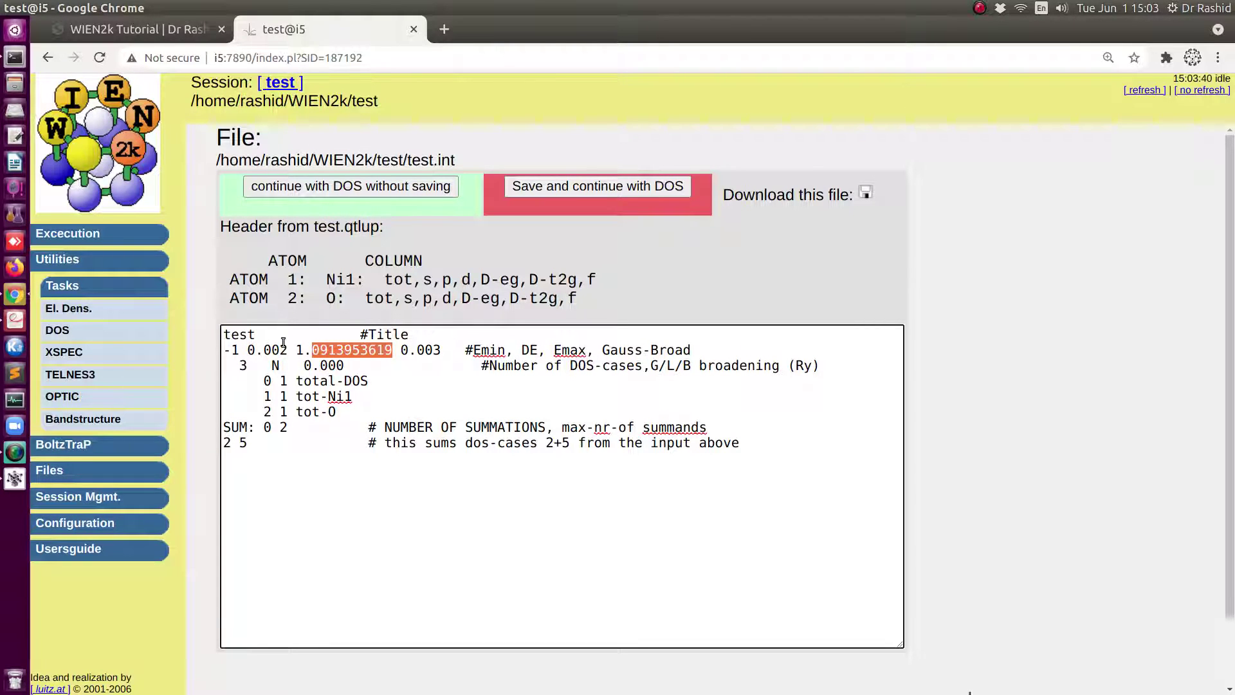
pyautogui.write('5')
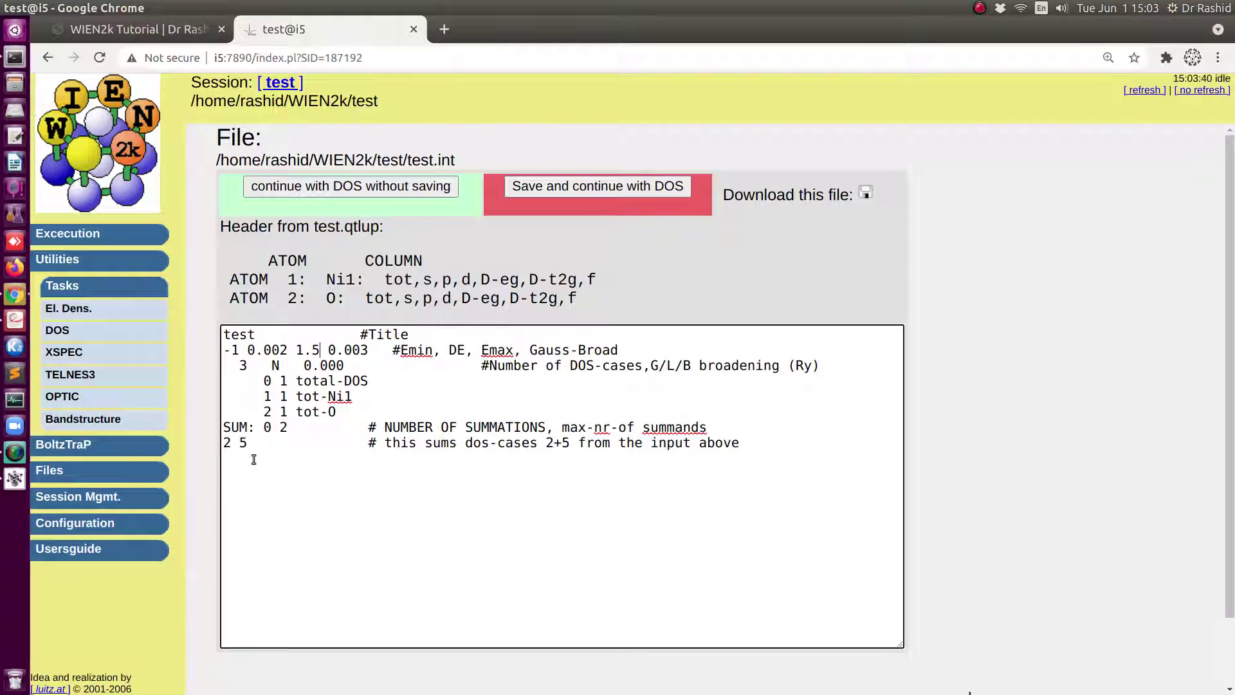
pyautogui.click(579, 192)
pyautogui.scroll(-5, 392, 455)
pyautogui.click(277, 391)
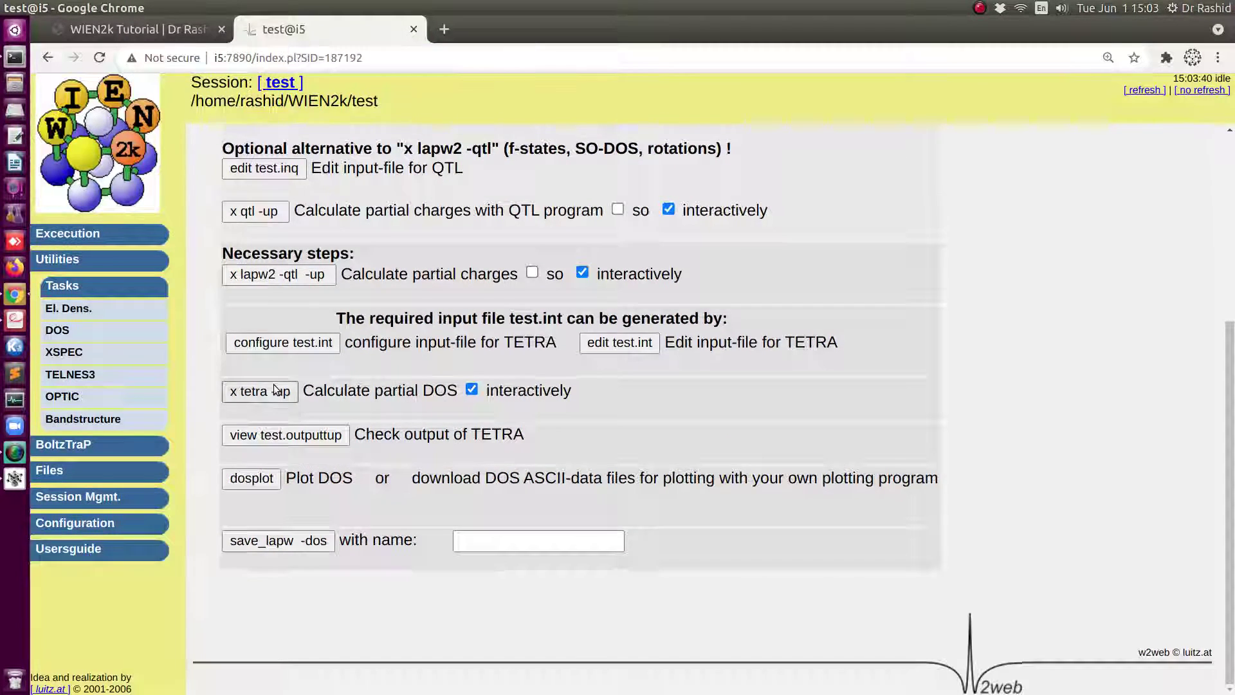
# Switch to Spin DOWN and run x lapw2 -qtl -dn and x tetra -dn
pyautogui.click(286, 315)
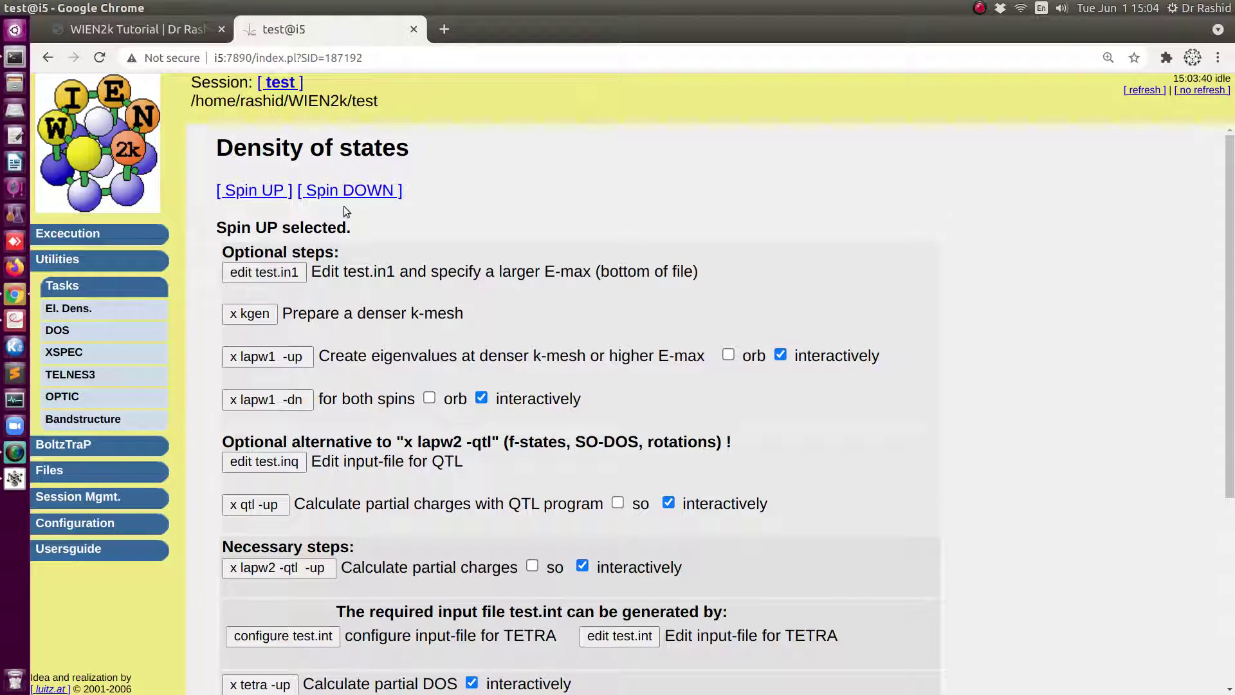
pyautogui.click(328, 192)
pyautogui.click(284, 566)
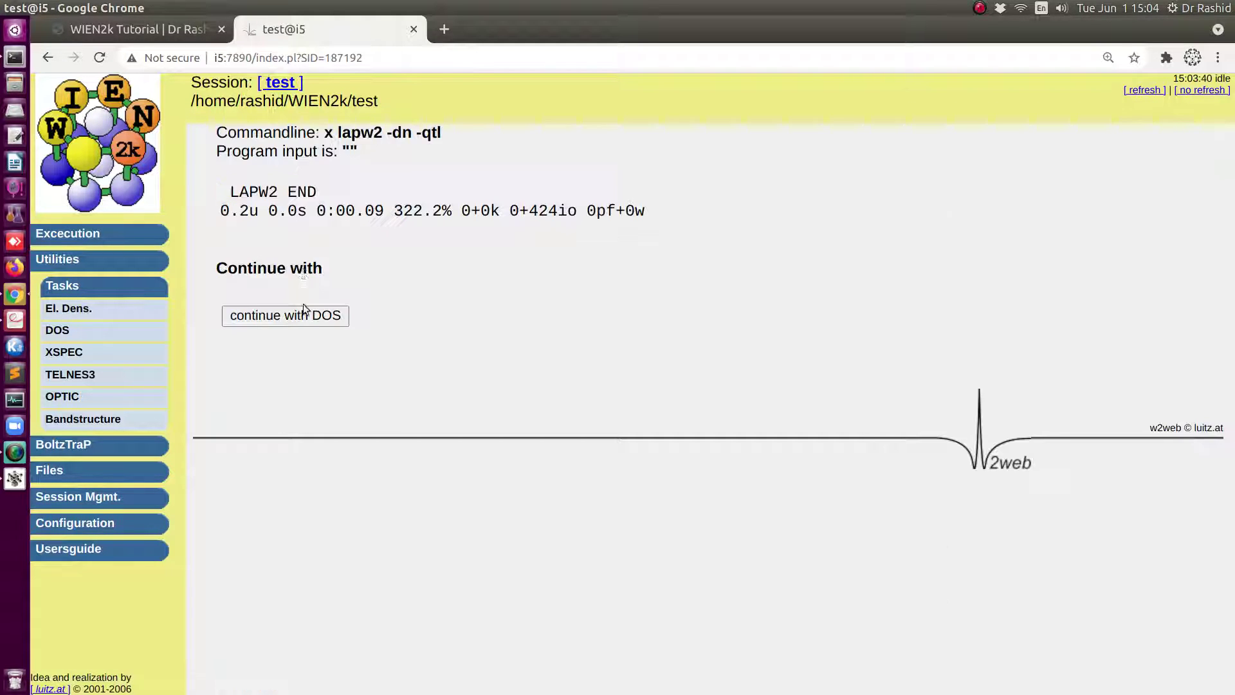
pyautogui.click(292, 313)
pyautogui.scroll(-2, 287, 565)
pyautogui.click(270, 554)
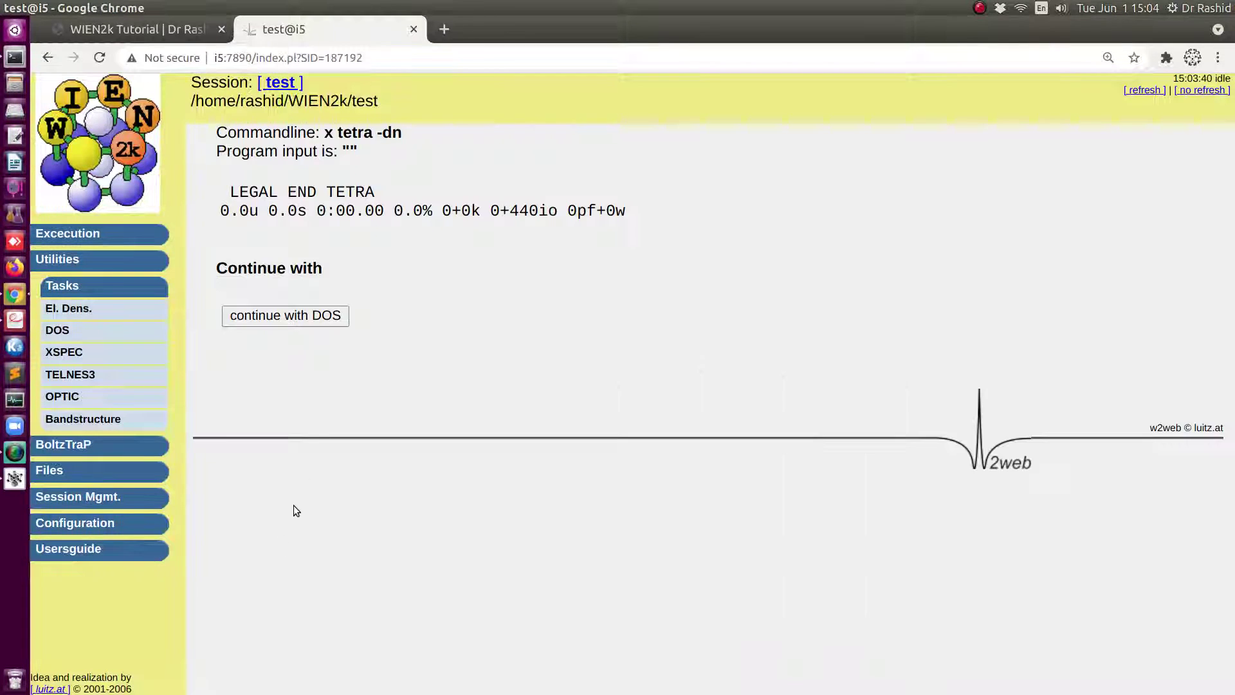
pyautogui.click(303, 319)
# Plot Ni1 and O total DOS for both spins, spin-down negative, with linewidth 2
pyautogui.click(243, 192)
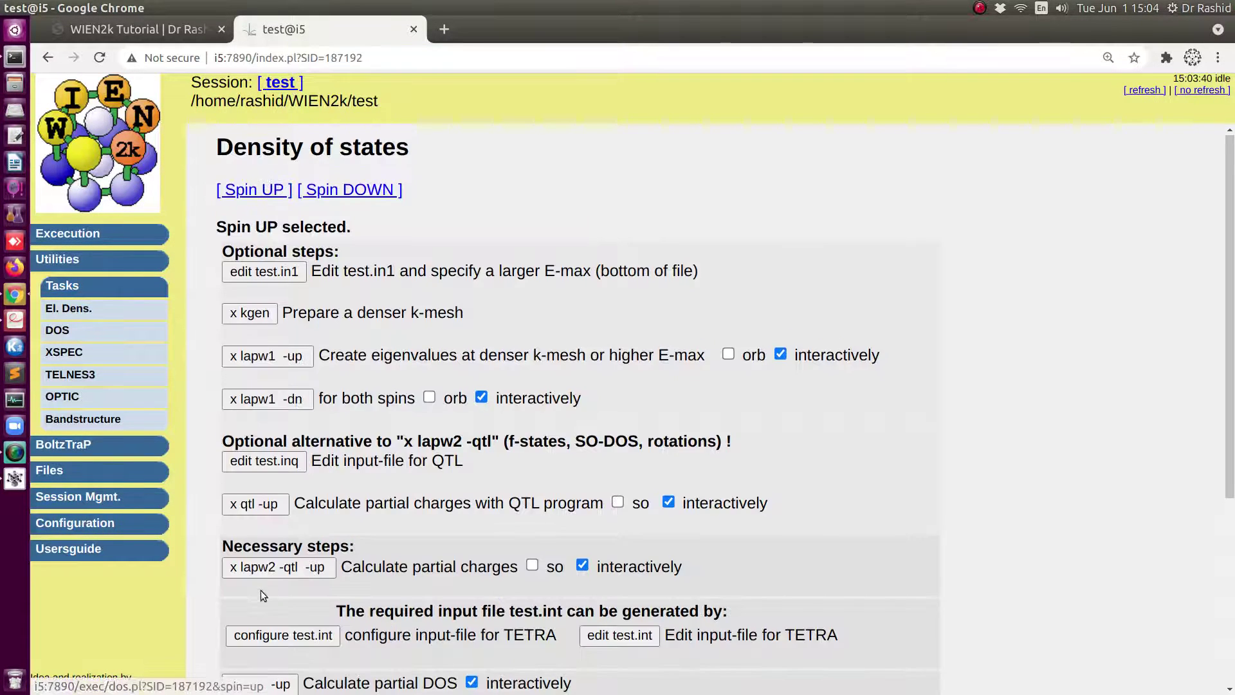
pyautogui.scroll(-3, 263, 578)
pyautogui.click(252, 478)
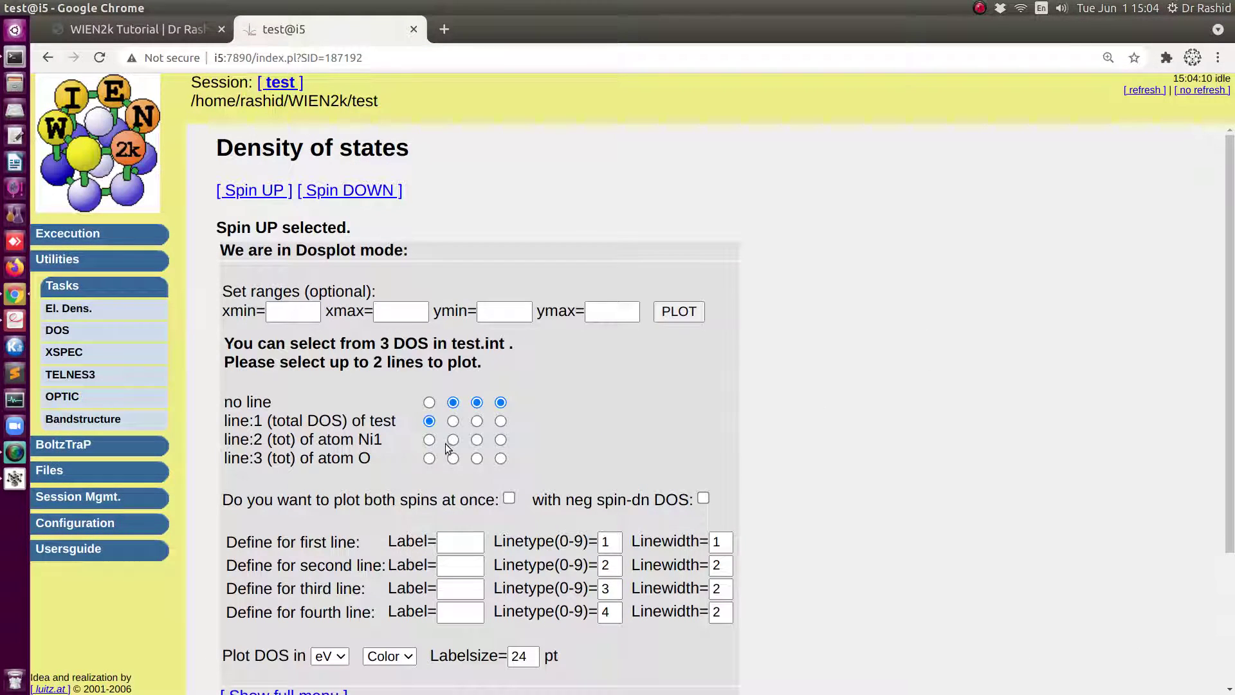
pyautogui.click(429, 440)
pyautogui.click(453, 458)
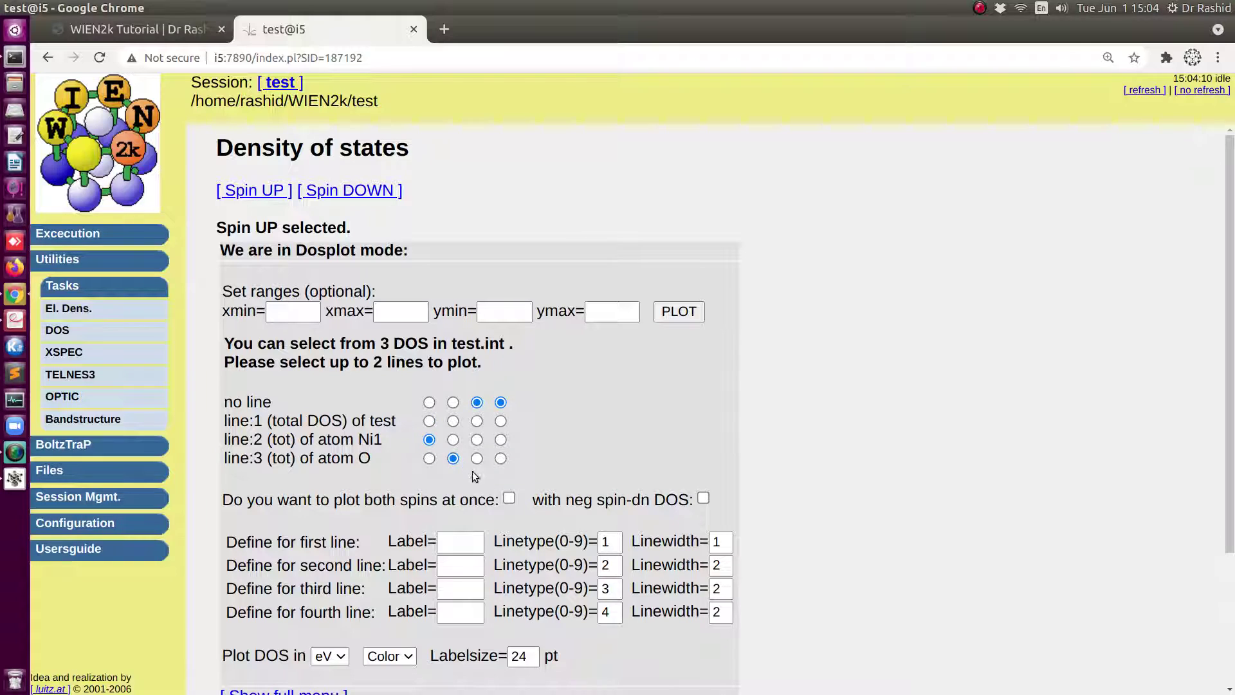
pyautogui.click(509, 498)
pyautogui.click(703, 499)
pyautogui.doubleClick(714, 541)
pyautogui.write('2')
pyautogui.click(679, 311)
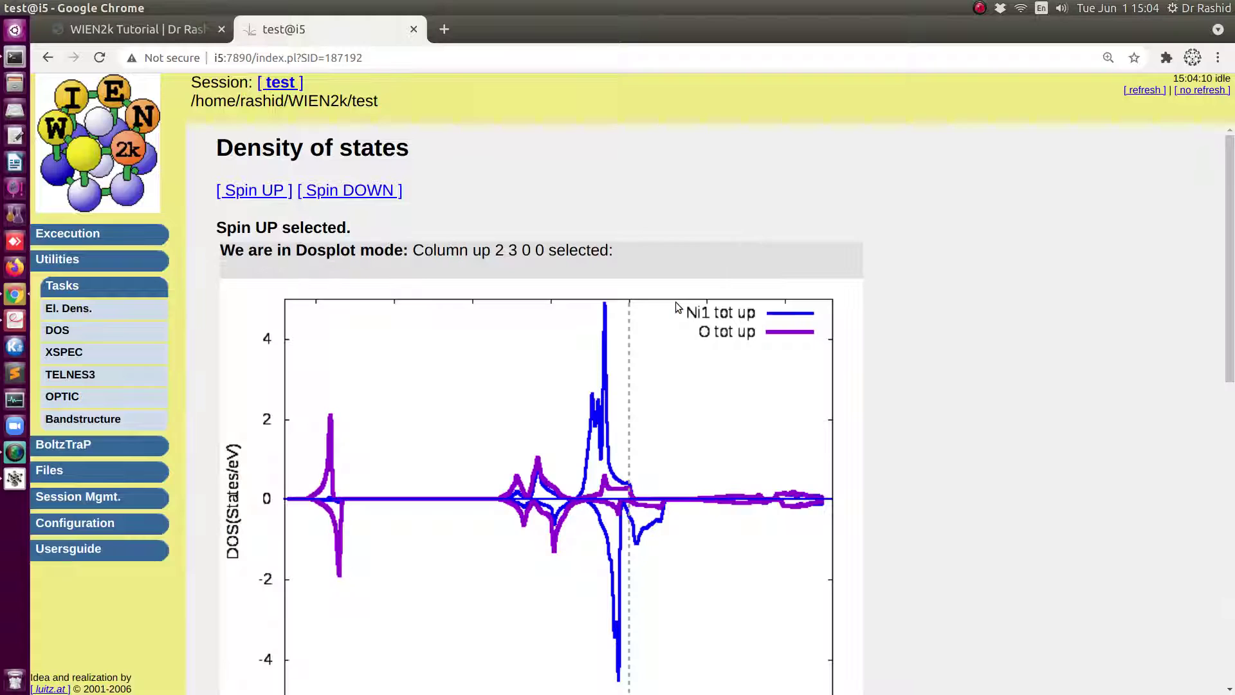
pyautogui.scroll(-3, 615, 286)
pyautogui.scroll(3, 614, 285)
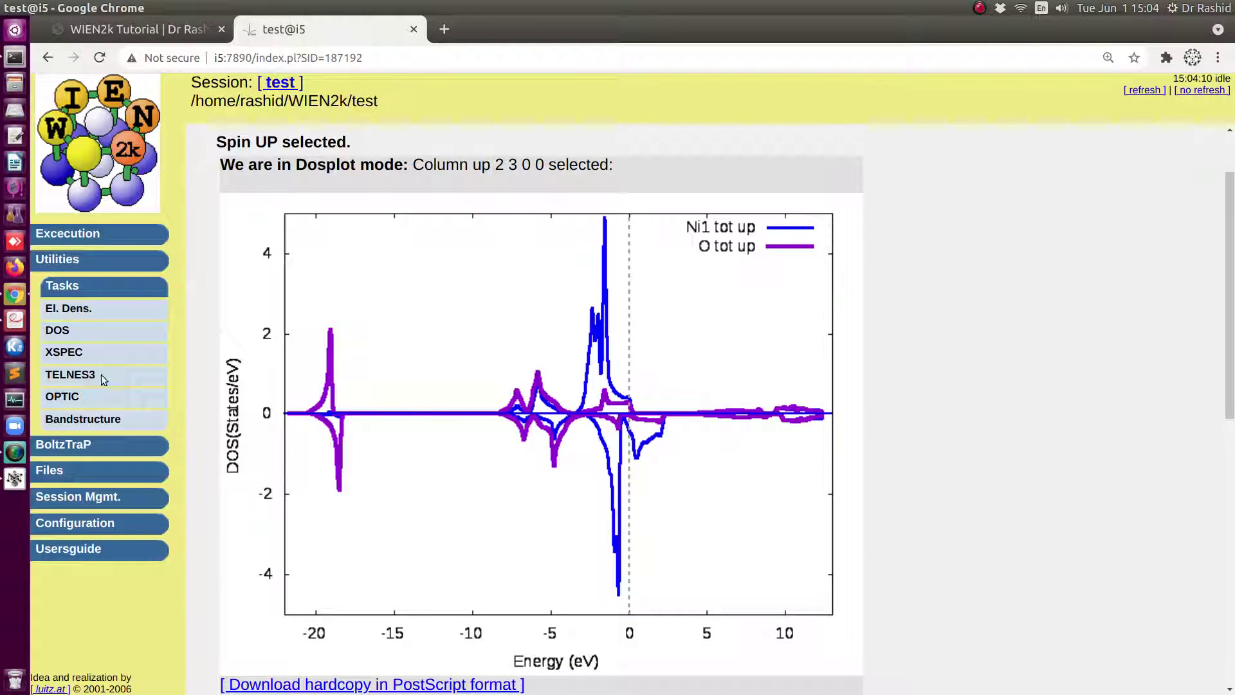
# Open w2web in a new tab and select the stored session test
pyautogui.click(444, 29)
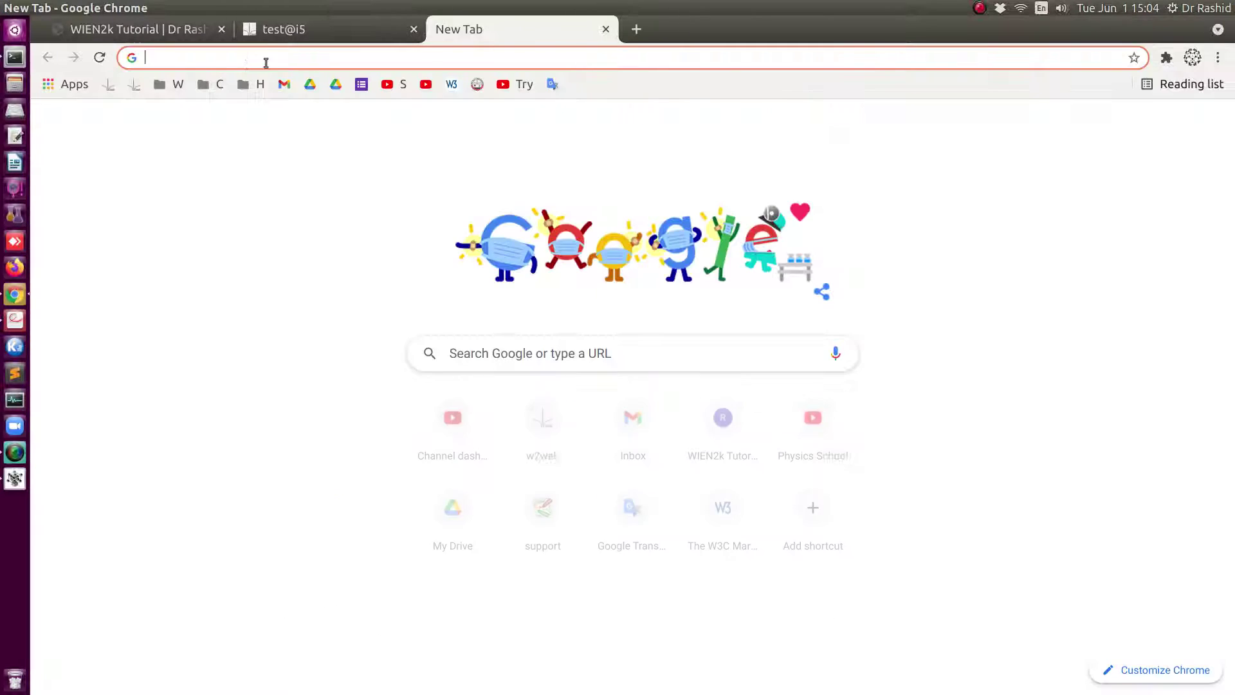
pyautogui.click(131, 86)
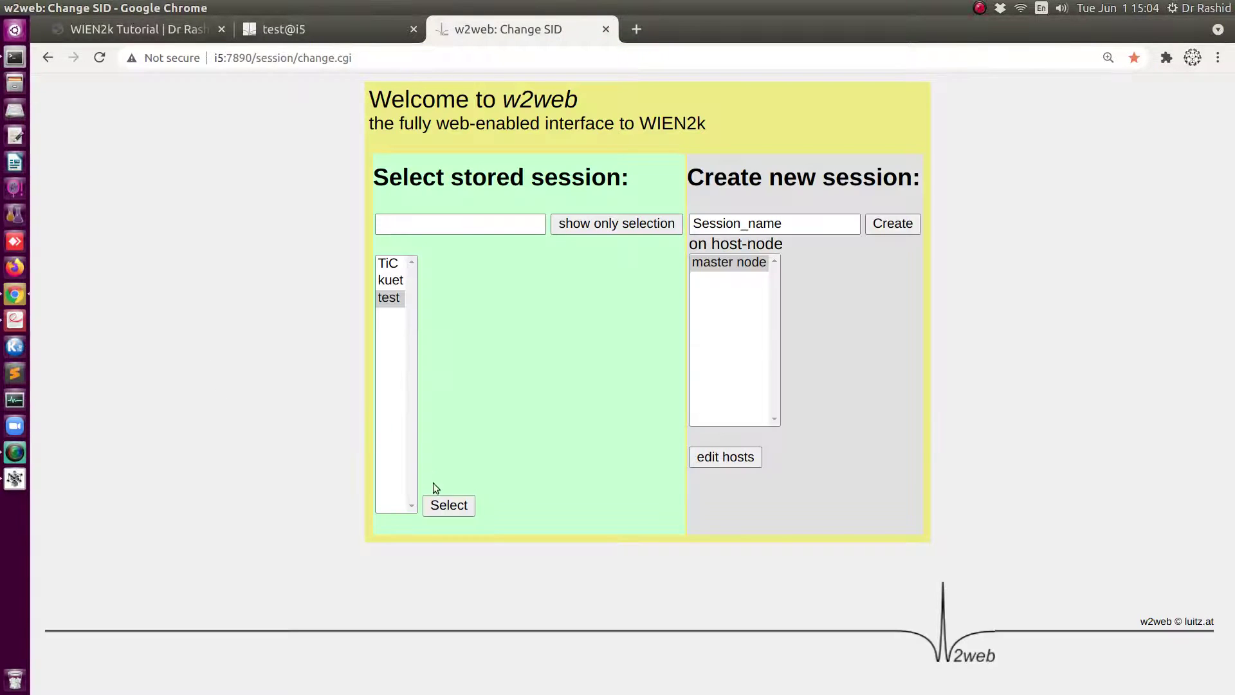
pyautogui.click(443, 504)
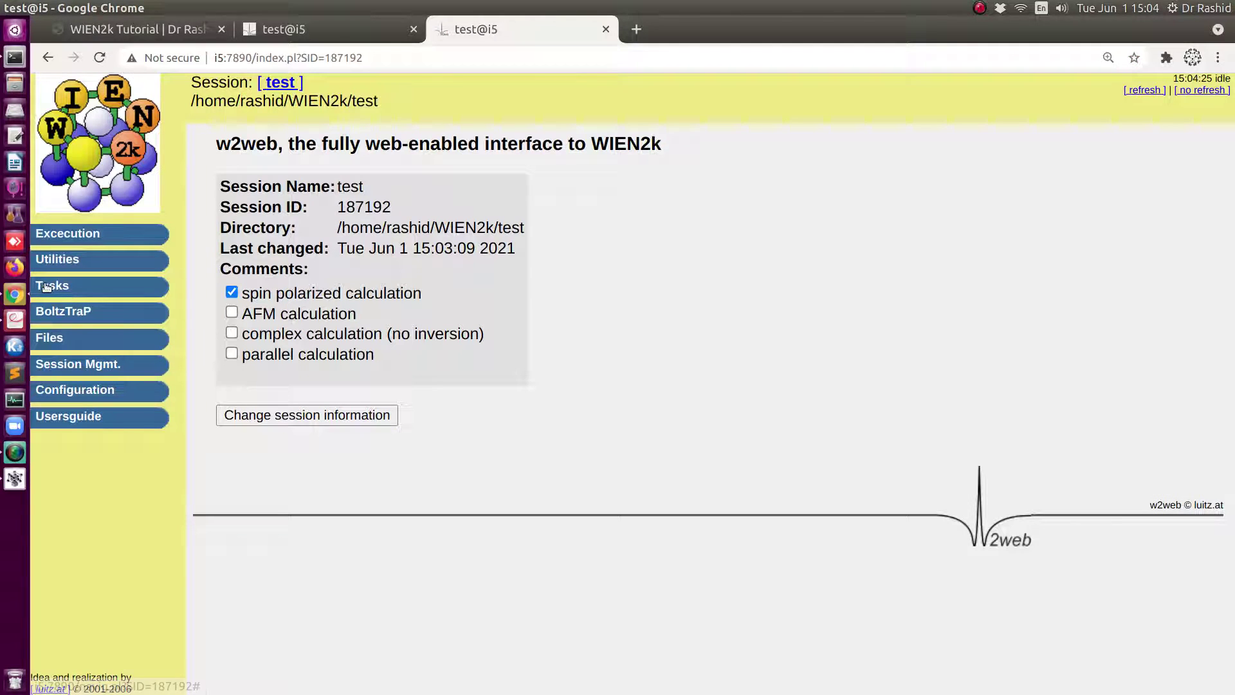
# Save the calculation with save_lapw under the name pbe and check the pbe.* files in the output
pyautogui.click(56, 260)
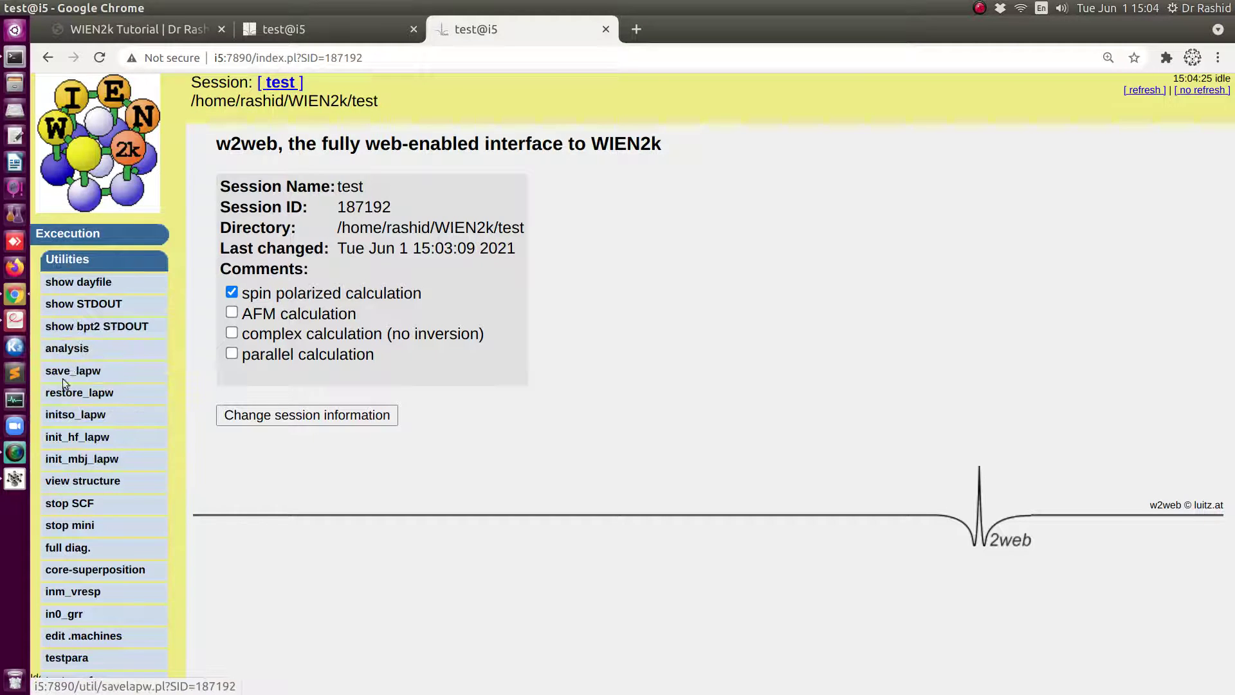
pyautogui.click(62, 373)
pyautogui.click(446, 234)
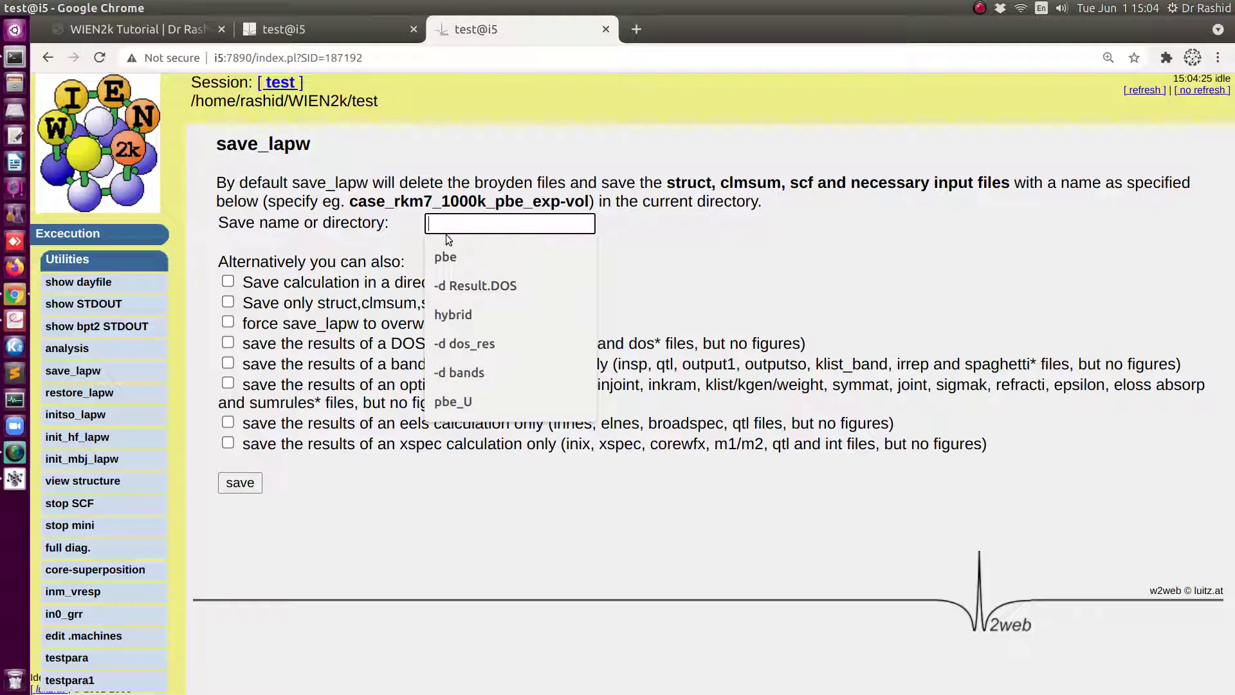
pyautogui.click(450, 258)
pyautogui.click(234, 484)
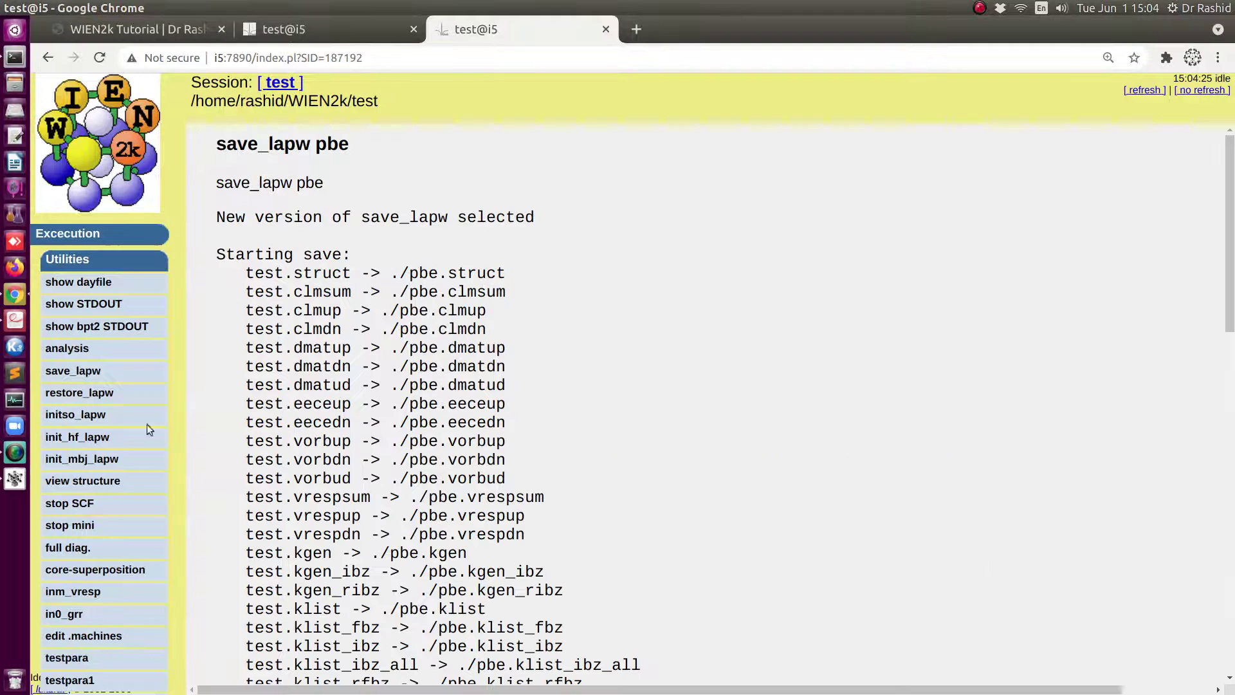
pyautogui.click(61, 234)
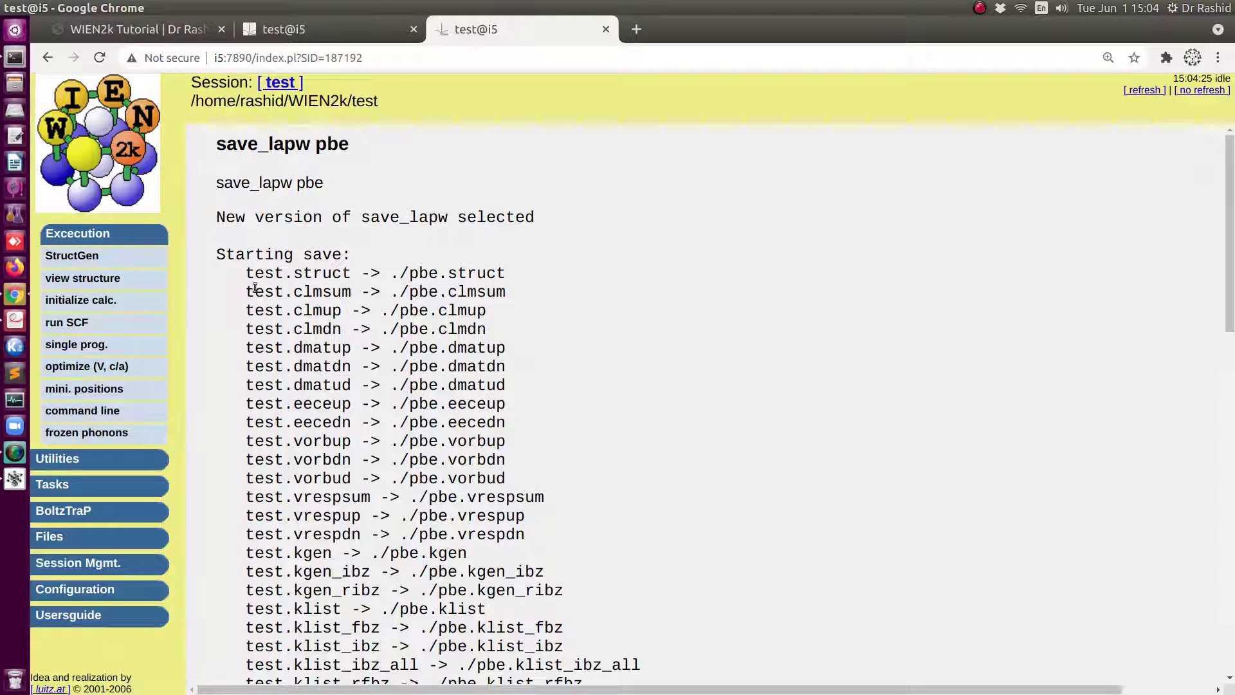
pyautogui.moveTo(254, 287); pyautogui.dragTo(365, 266)
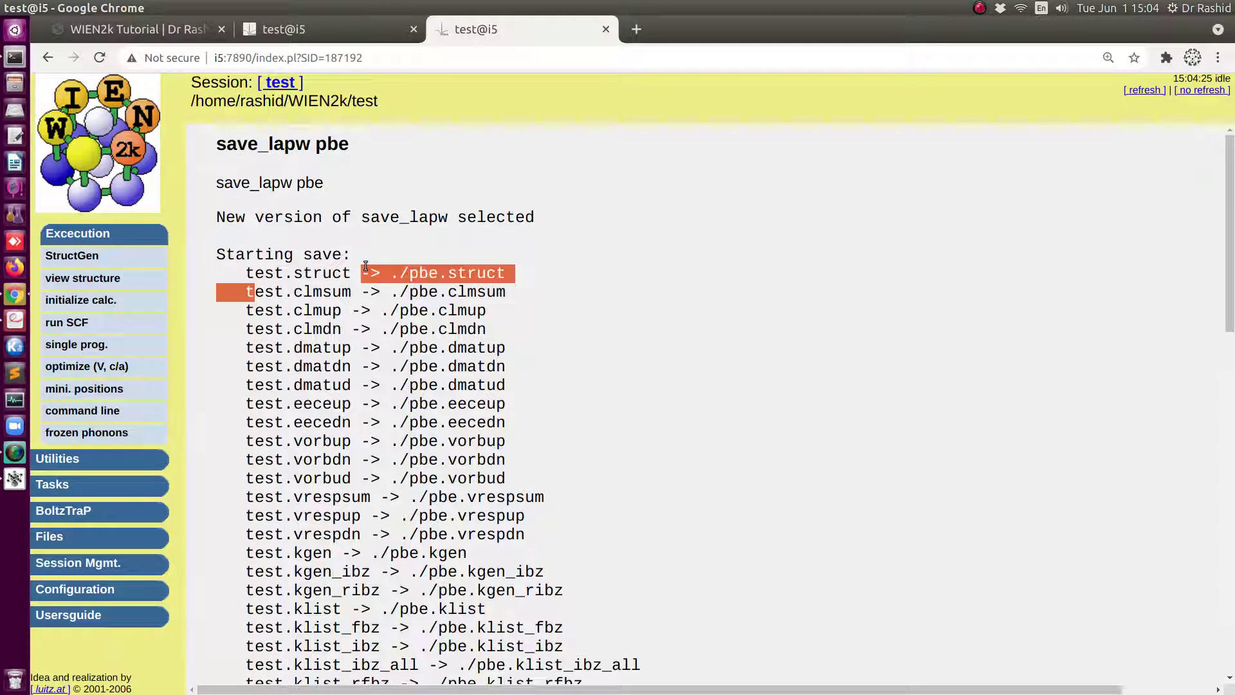
pyautogui.doubleClick(412, 274)
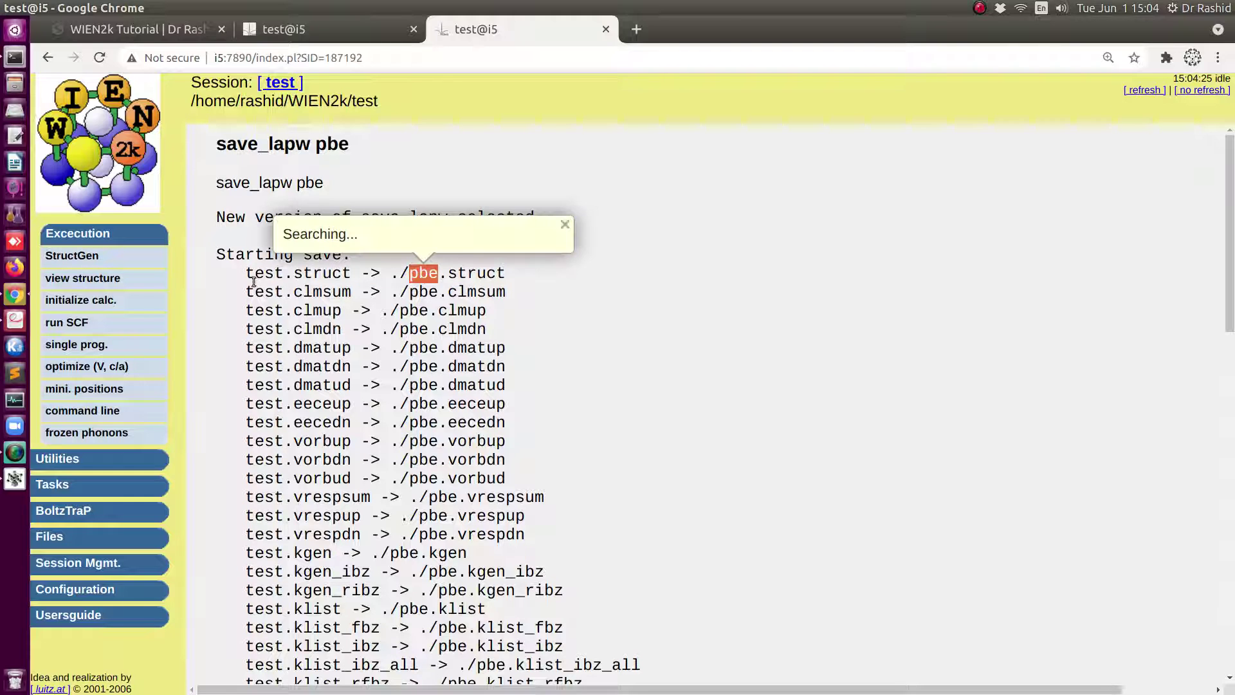
# Check eece in the SCF options and start the cycle, opening test.ineece with HYBR and 0.25
pyautogui.click(57, 328)
pyautogui.scroll(-4, 335, 392)
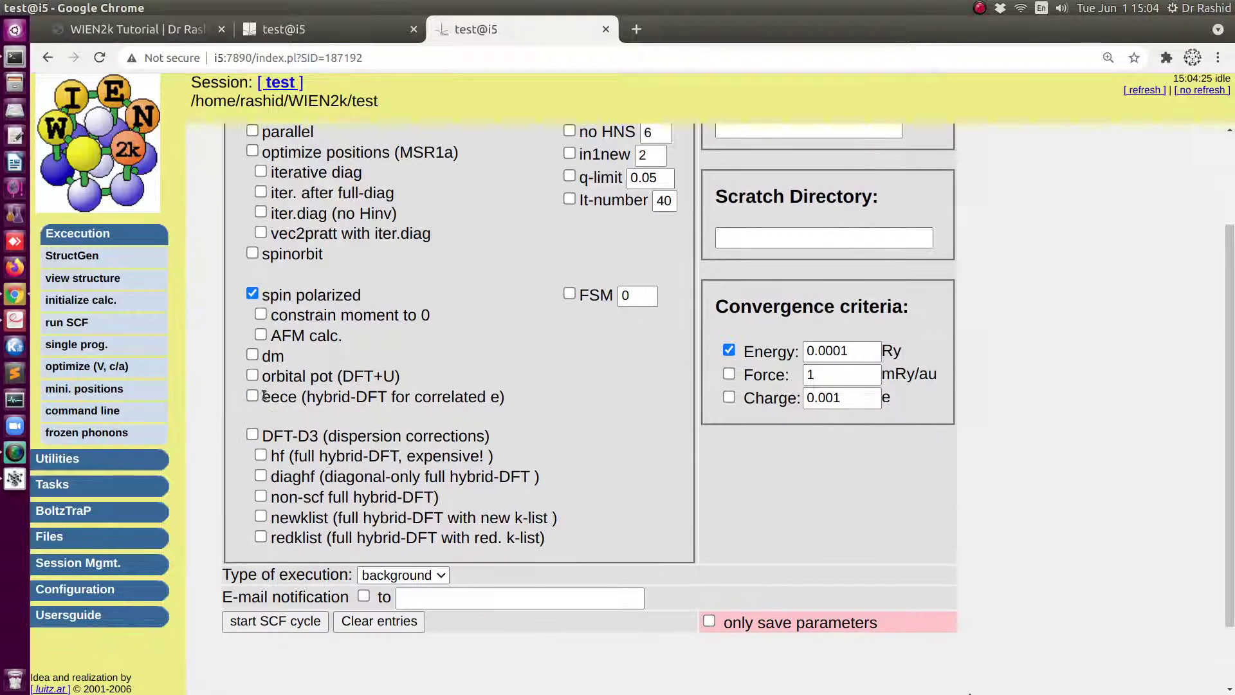
pyautogui.click(251, 396)
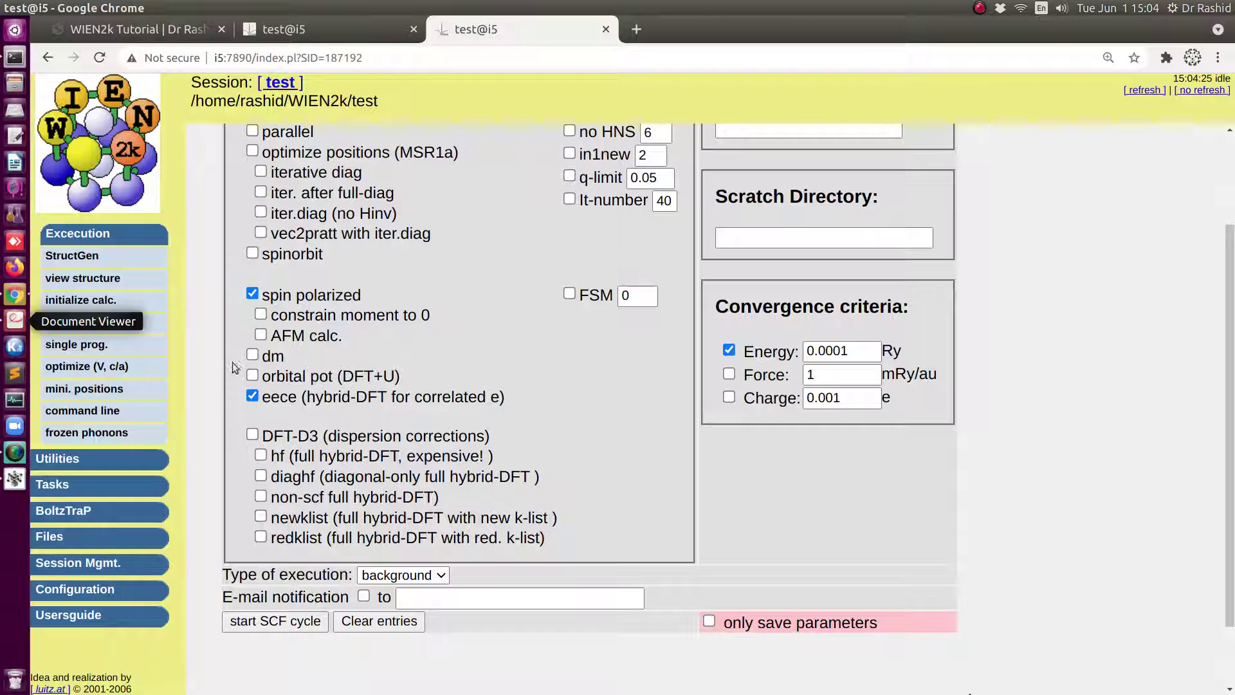
pyautogui.click(254, 622)
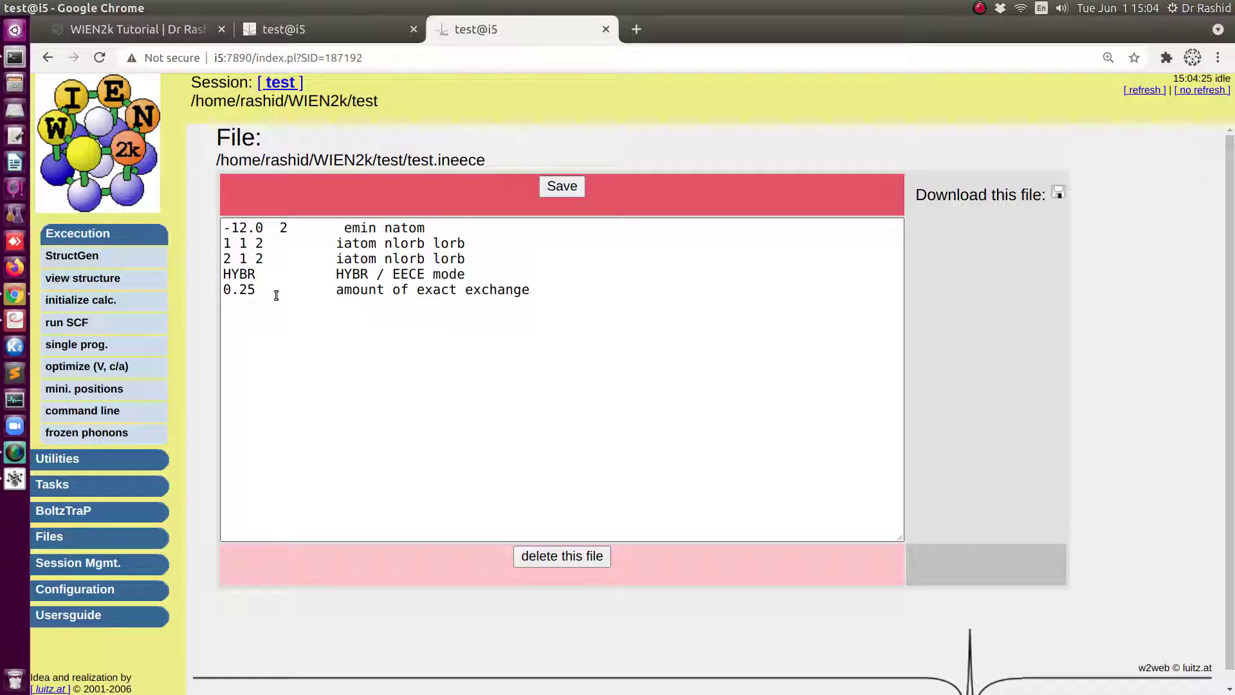
# Jump to section 4.5.7 on page 48 and highlight the PBE line and its α fraction
pyautogui.click(17, 318)
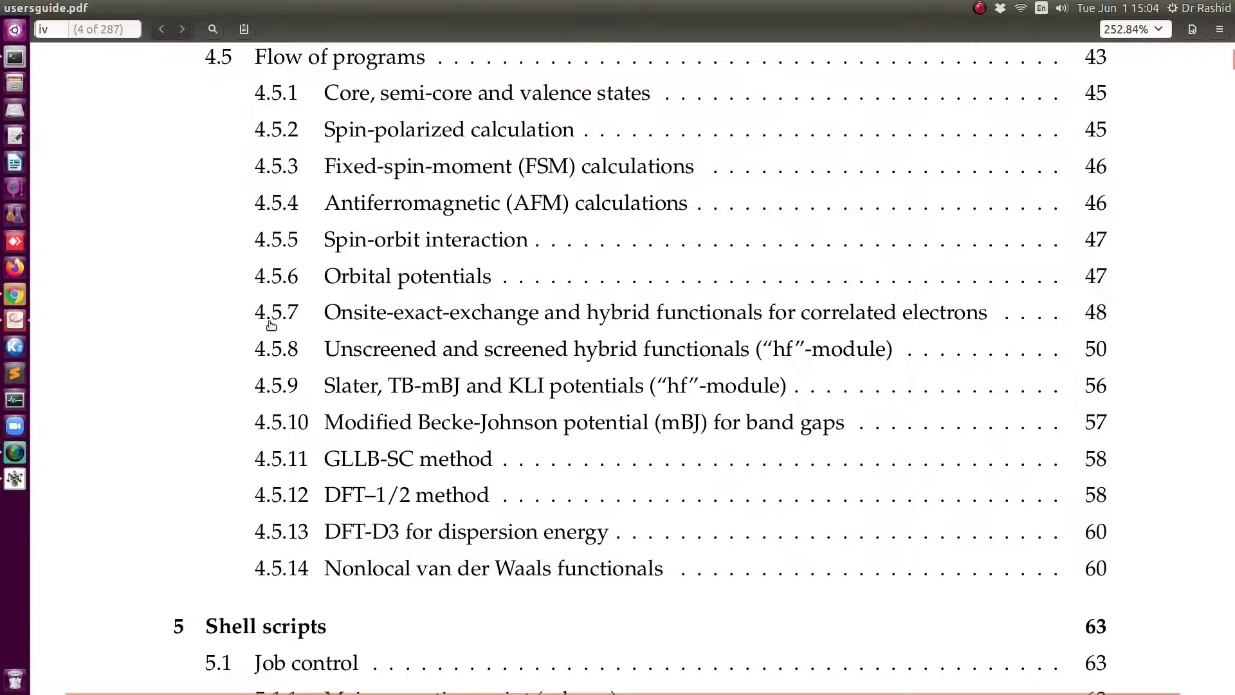
pyautogui.click(429, 315)
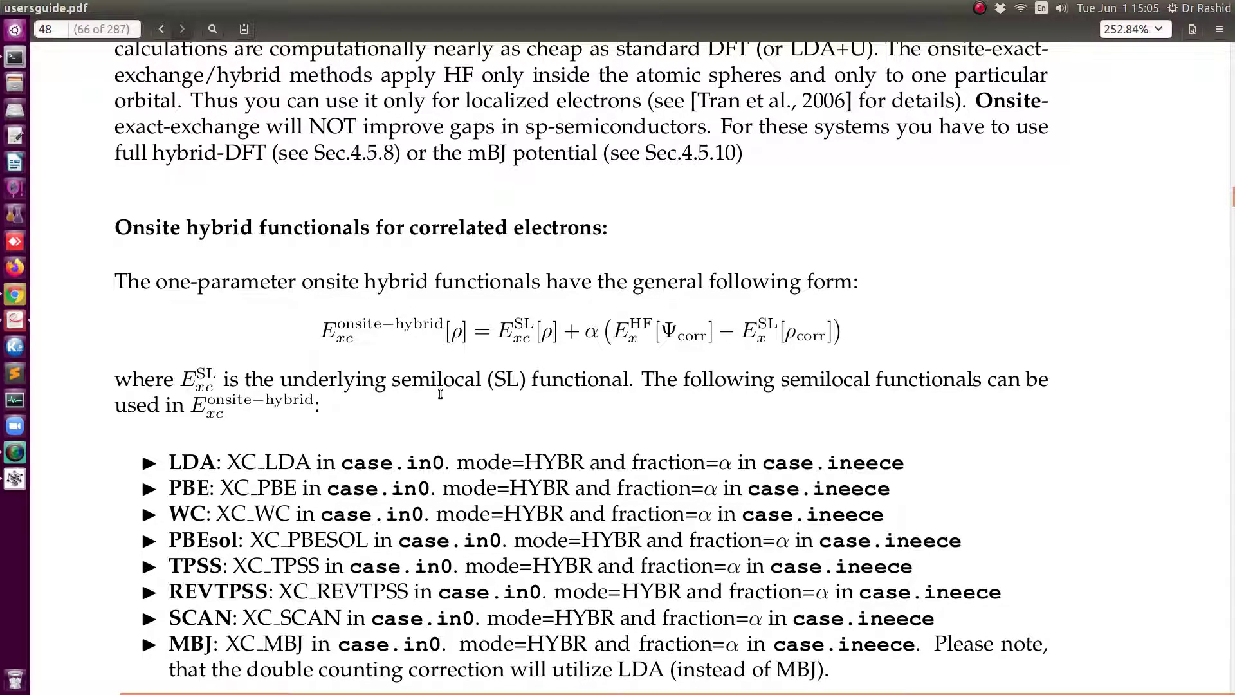
pyautogui.scroll(-3, 440, 393)
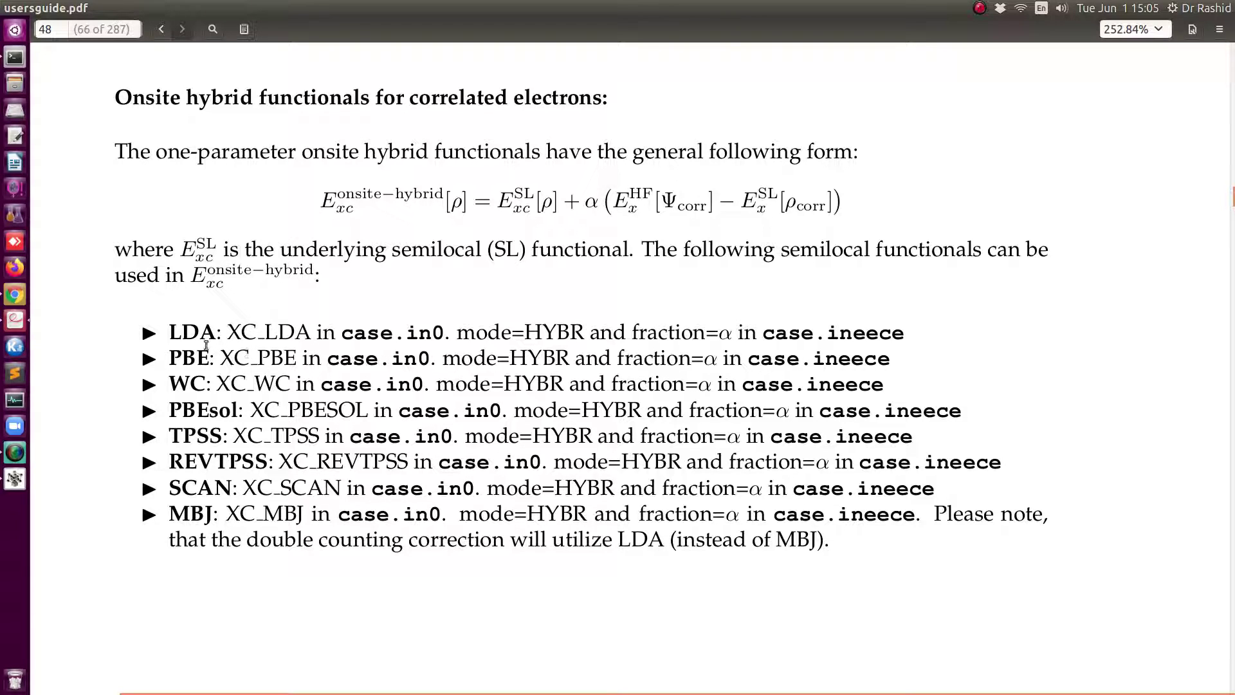
pyautogui.moveTo(176, 361); pyautogui.dragTo(299, 363)
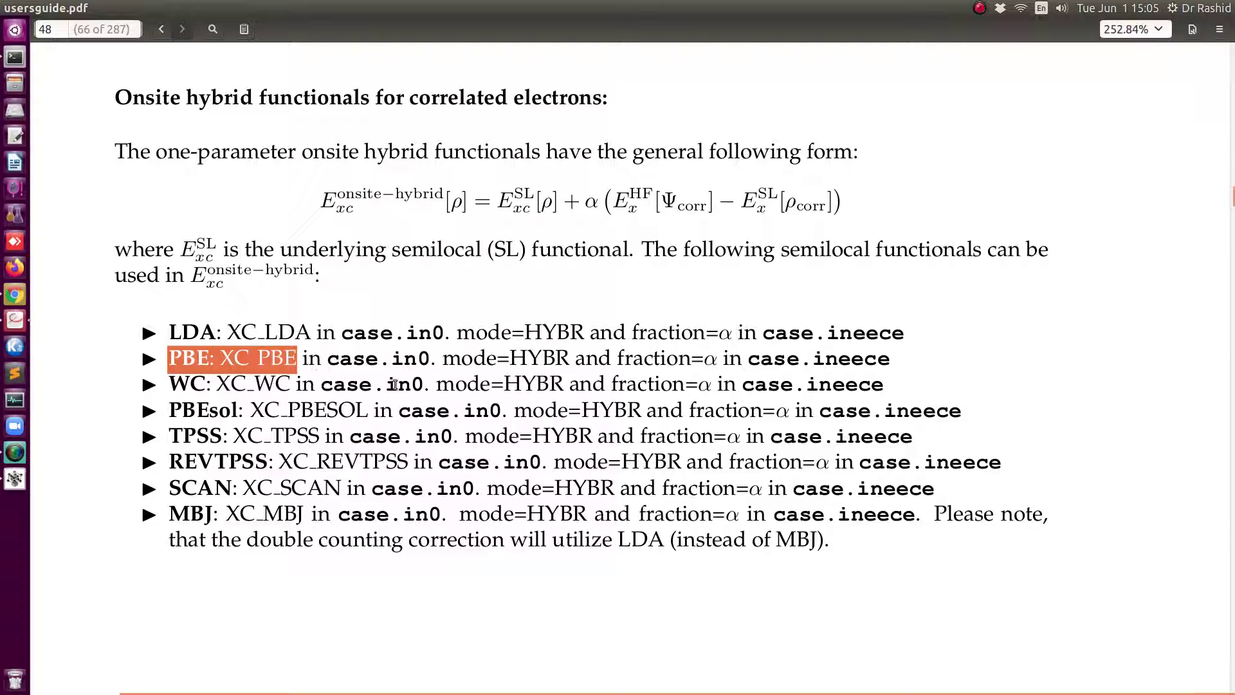
pyautogui.moveTo(701, 360); pyautogui.dragTo(717, 361)
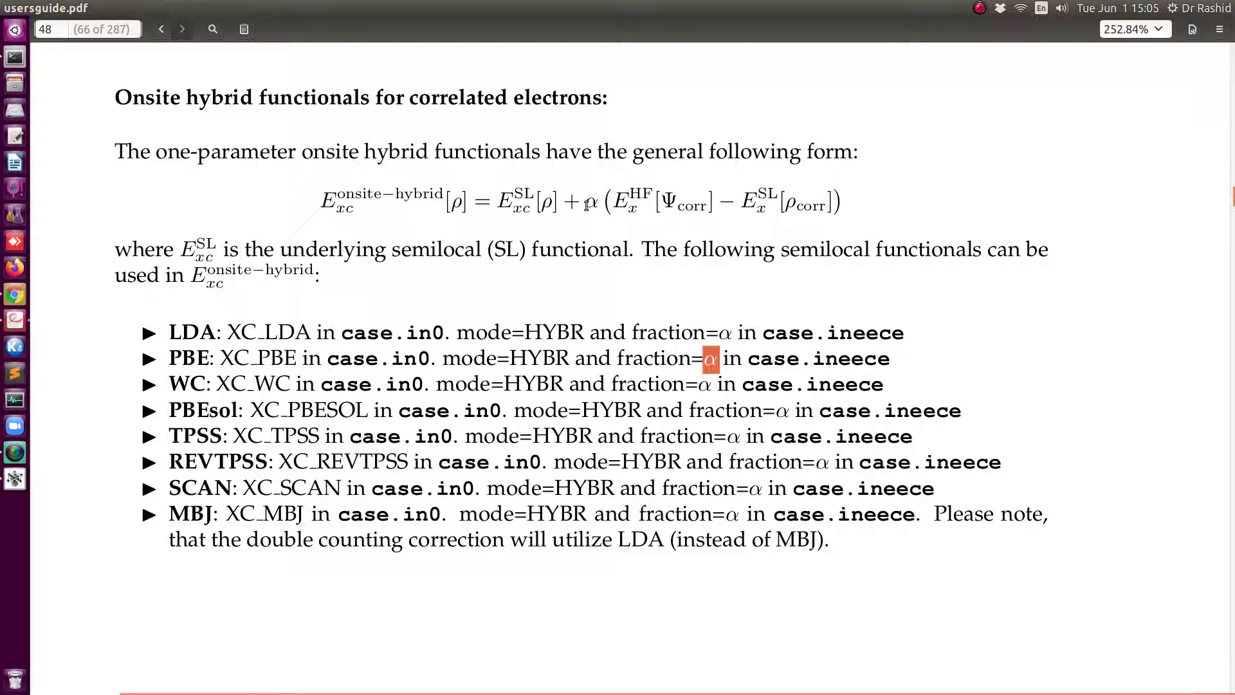
# Compare test.ineece's 0.25 exact-exchange value with the guide's case.in0 LDA line, ending on the editor
pyautogui.hotkey('alt', 'Tab')
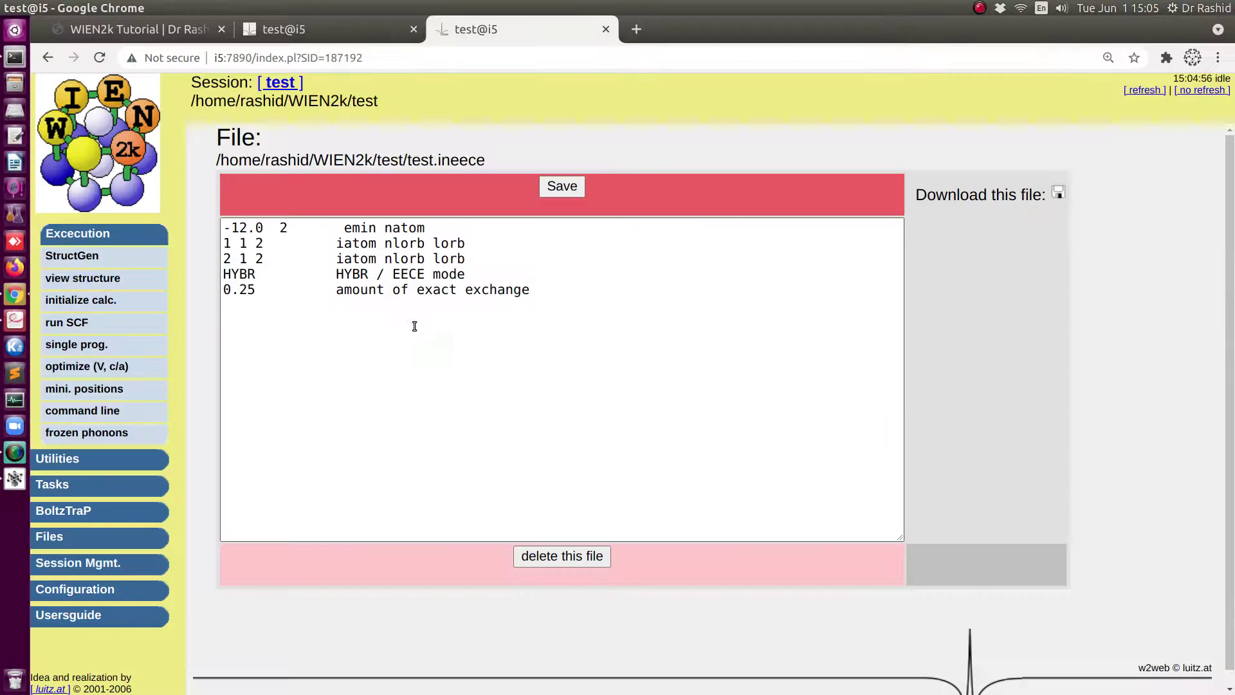
pyautogui.moveTo(261, 290); pyautogui.dragTo(225, 290)
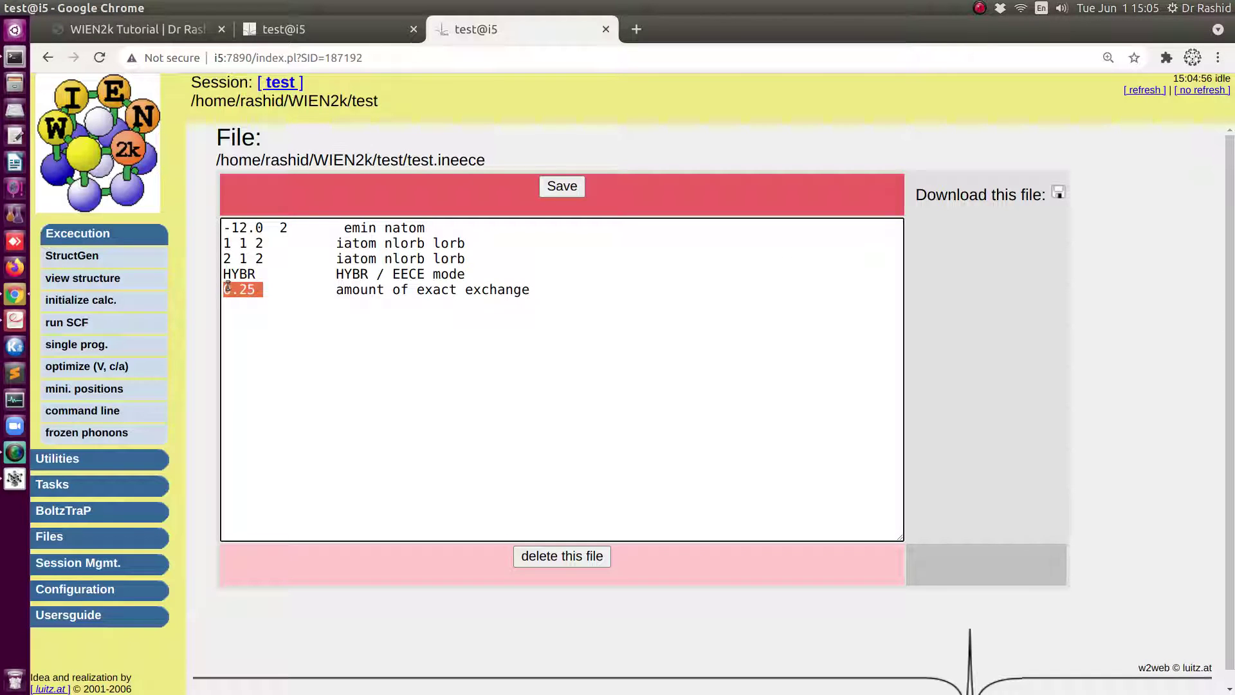
pyautogui.hotkey('alt', 'Tab')
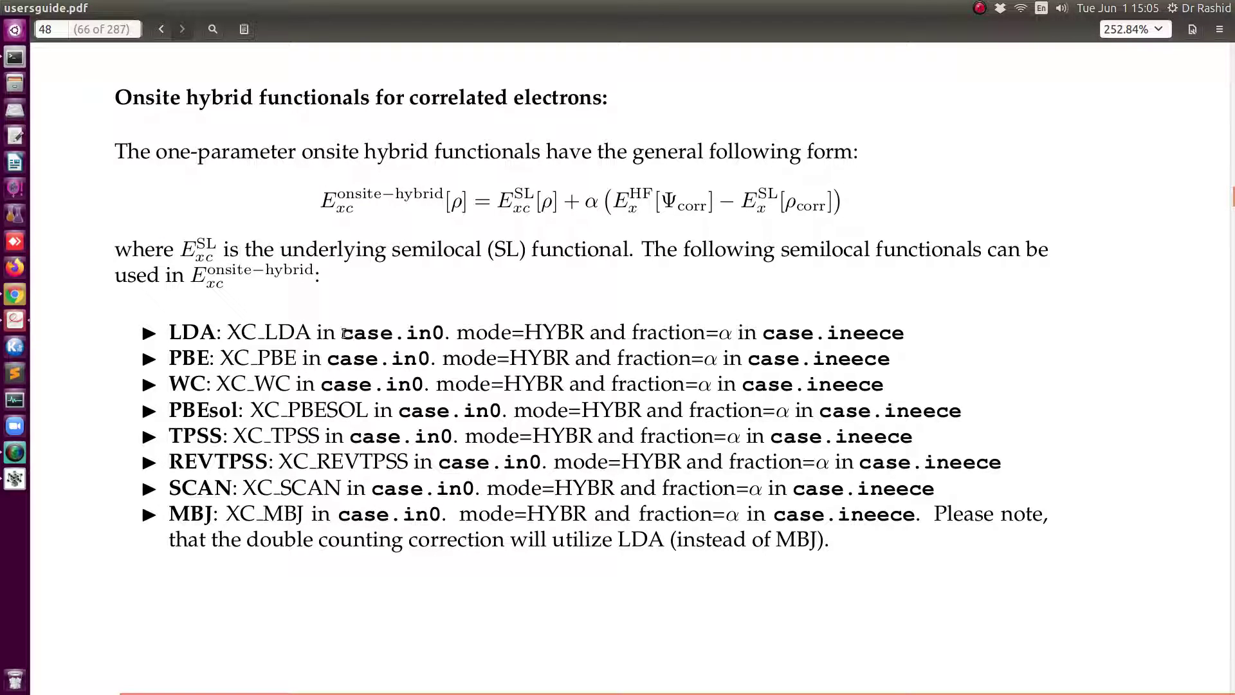
pyautogui.moveTo(346, 333); pyautogui.dragTo(443, 333)
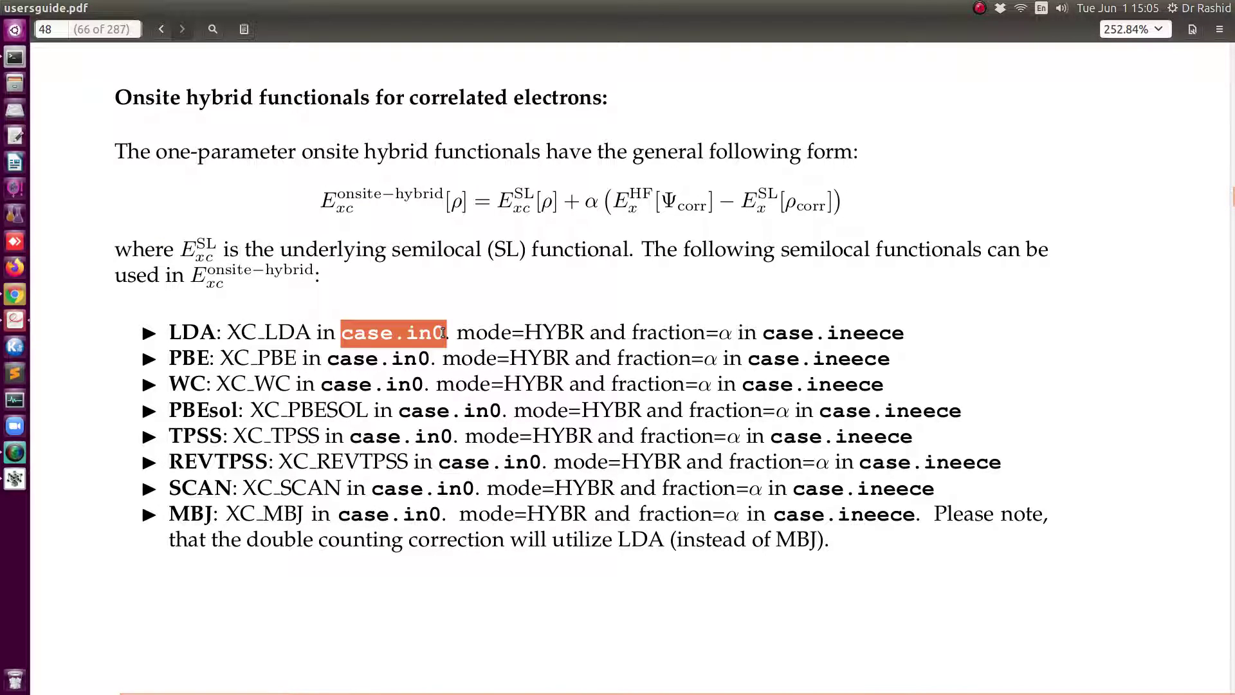
pyautogui.hotkey('alt', 'Tab')
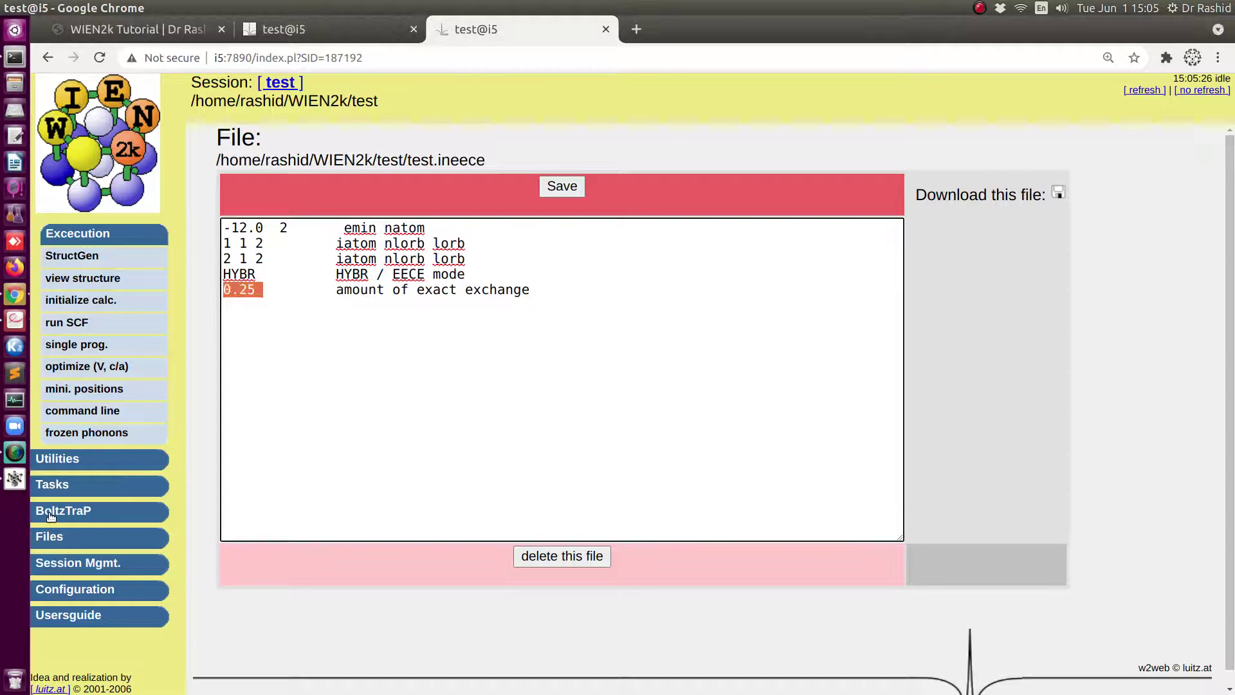
# Confirm test.in0 sets the functional to TOT XC_PBE, then return to the input file list
pyautogui.click(51, 492)
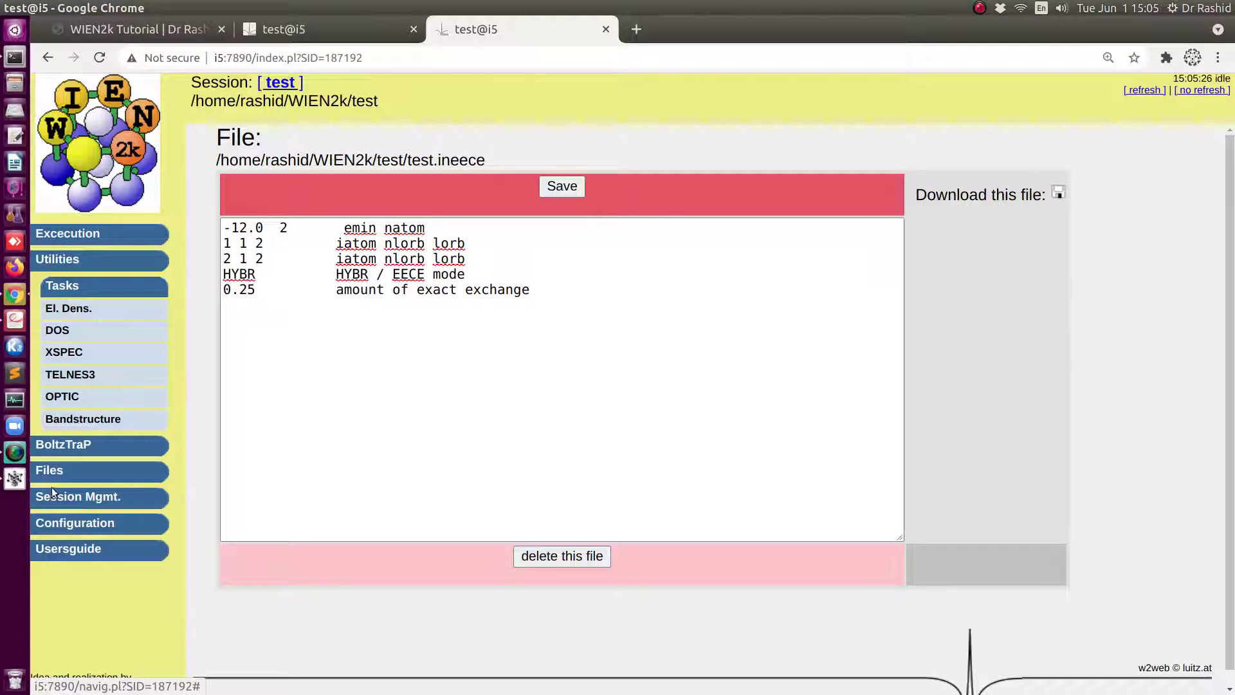
pyautogui.click(53, 476)
pyautogui.click(75, 382)
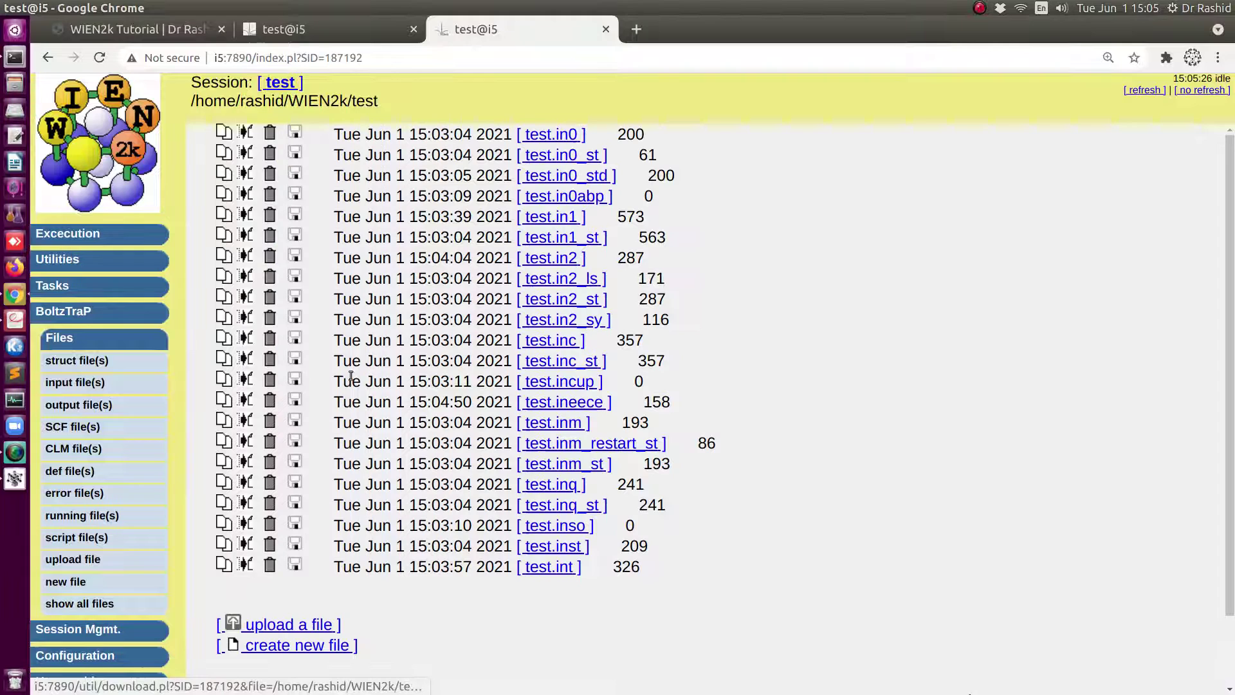
pyautogui.click(553, 134)
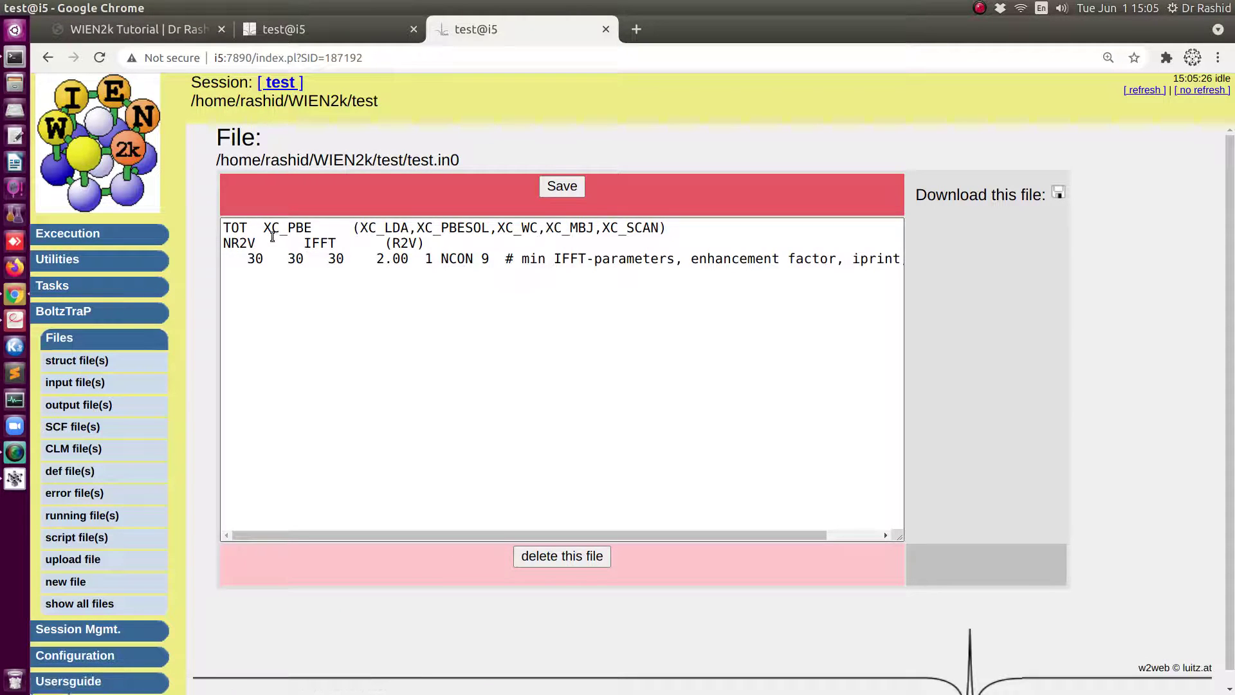
pyautogui.click(269, 227)
pyautogui.moveTo(265, 228); pyautogui.dragTo(311, 223)
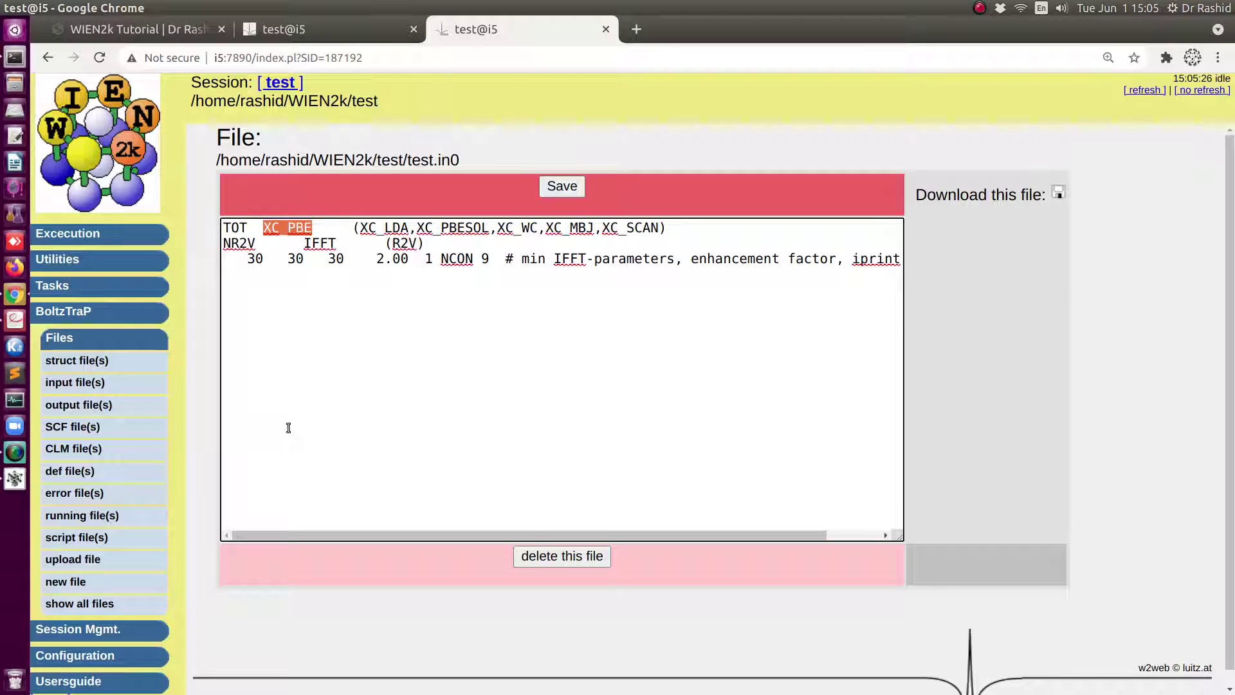
pyautogui.click(73, 382)
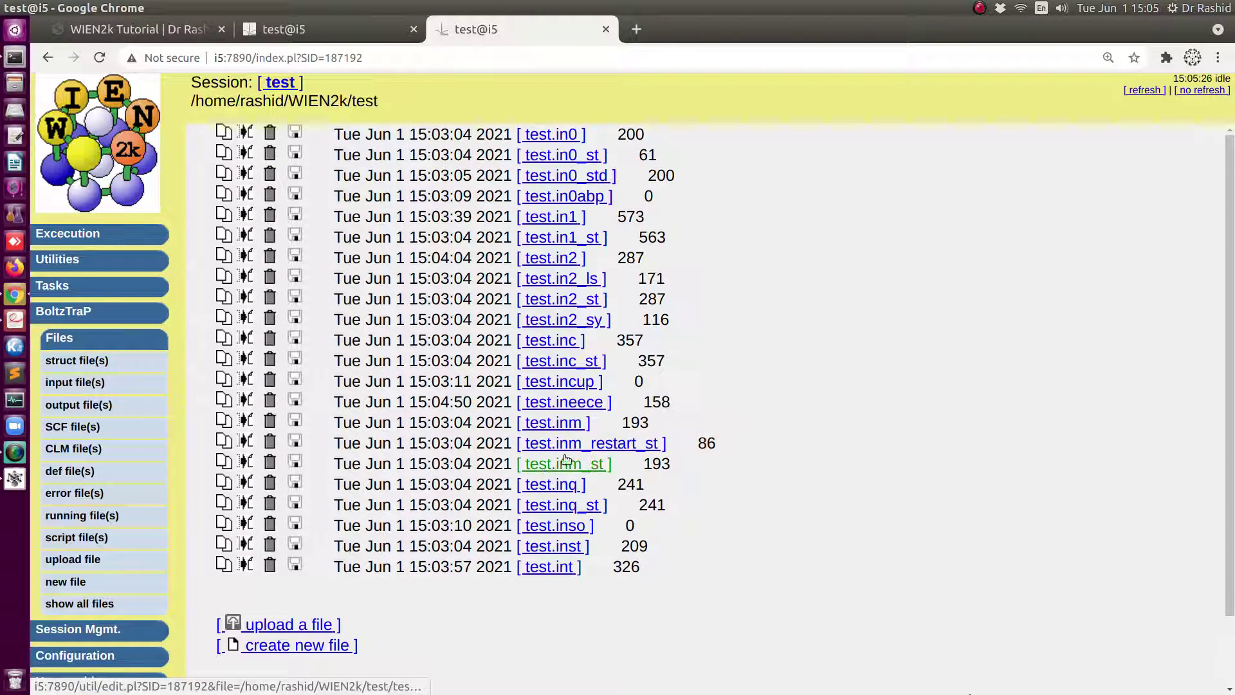
# Open test.ineece for editing, glancing at the NiO cell in XCrySDen before returning
pyautogui.click(564, 402)
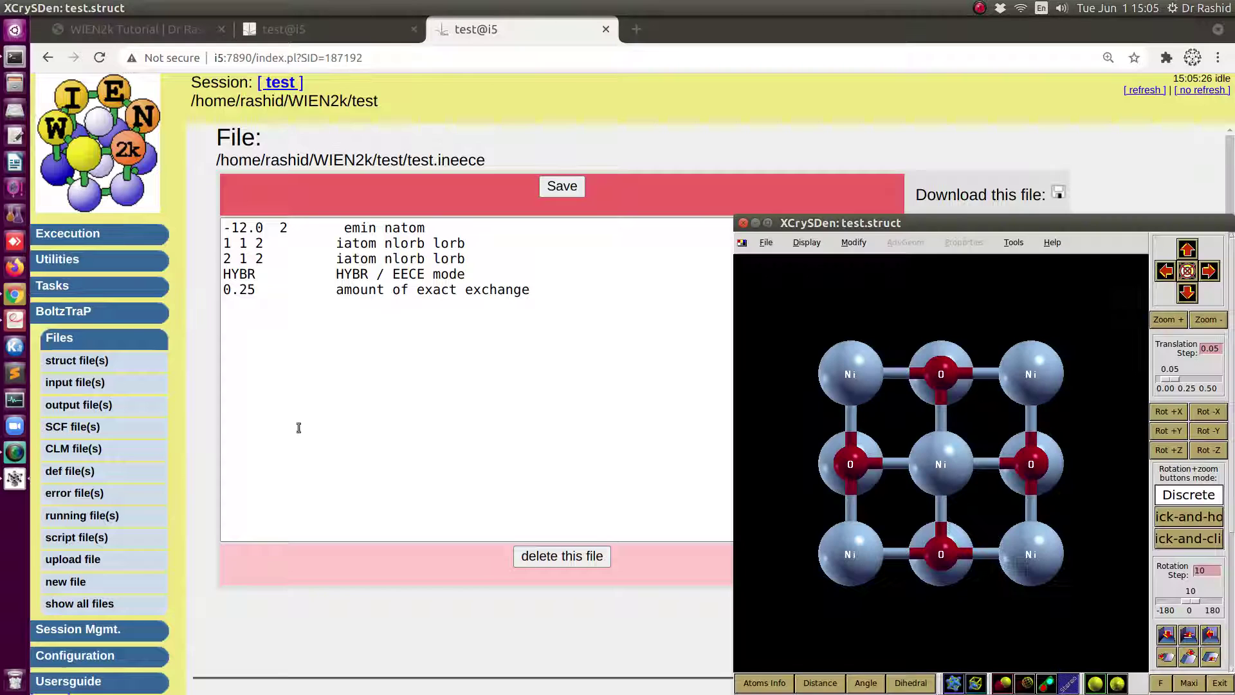
pyautogui.click(288, 259)
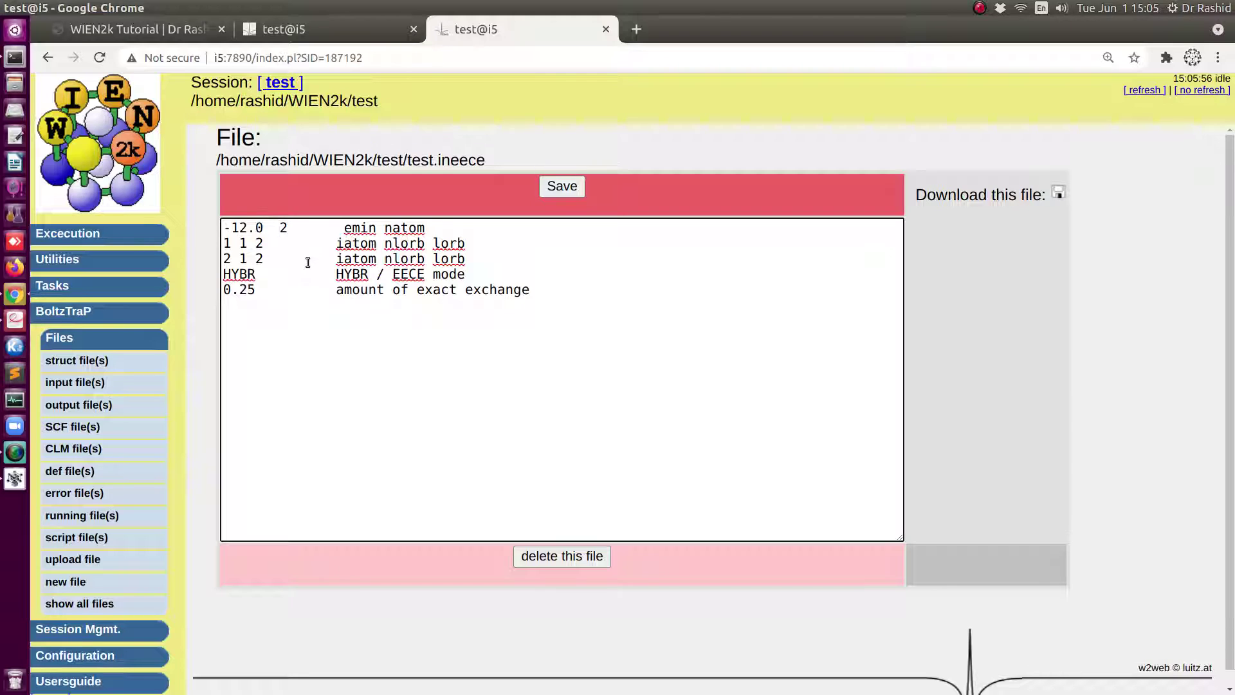
# Change natom in test.ineece from 2 to 1 and delete the second atom's '2 1 2' line
pyautogui.press('Up')
pyautogui.press('Up')
pyautogui.press('Right')
pyautogui.press('Right')
pyautogui.write('1')
pyautogui.press('Delete')
pyautogui.moveTo(385, 230); pyautogui.dragTo(417, 230)
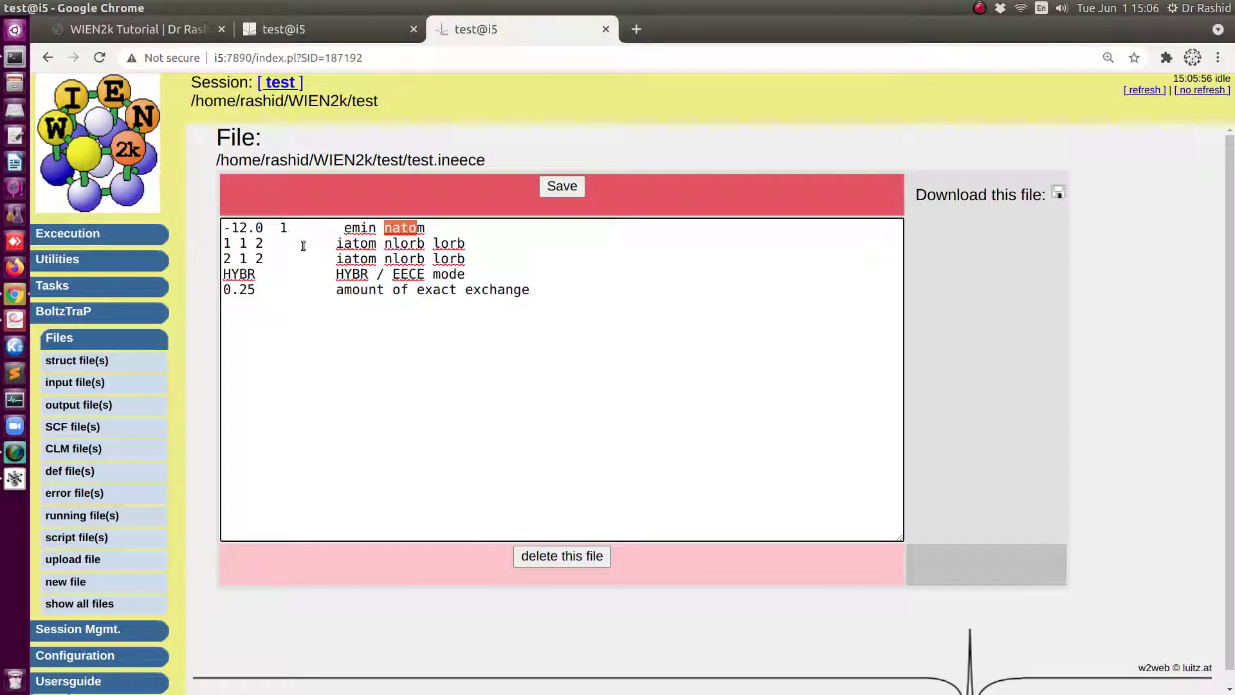
pyautogui.moveTo(224, 244); pyautogui.dragTo(466, 258)
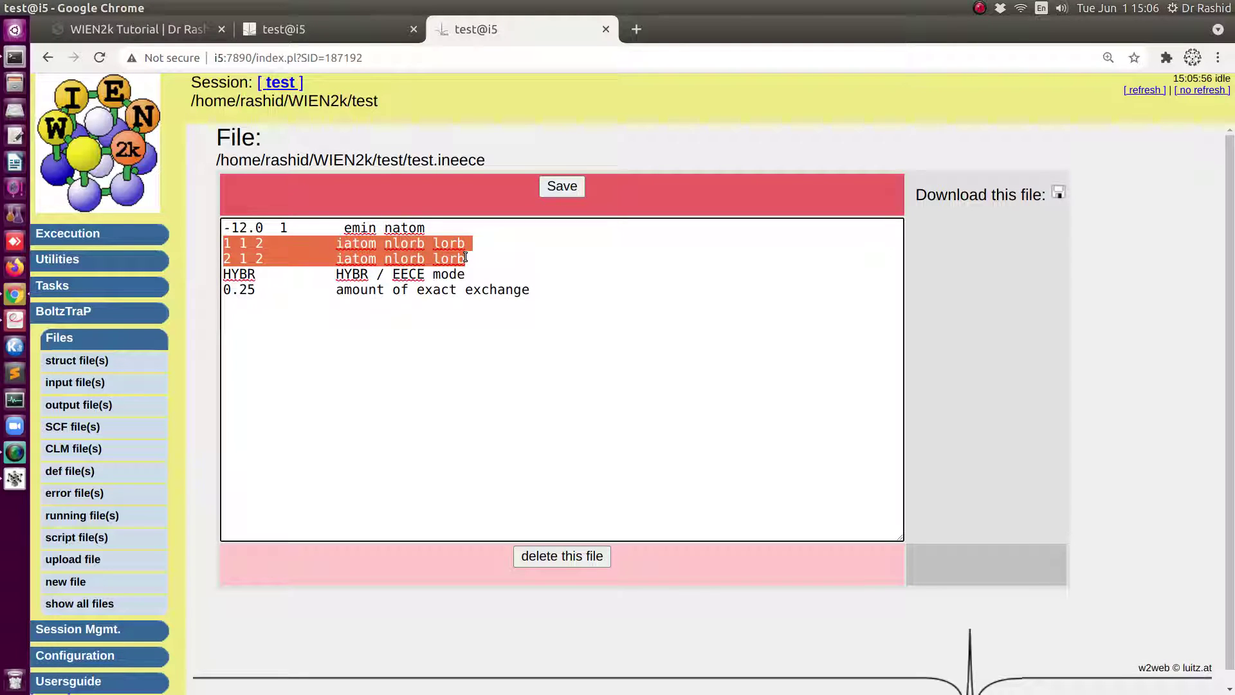
pyautogui.click(408, 230)
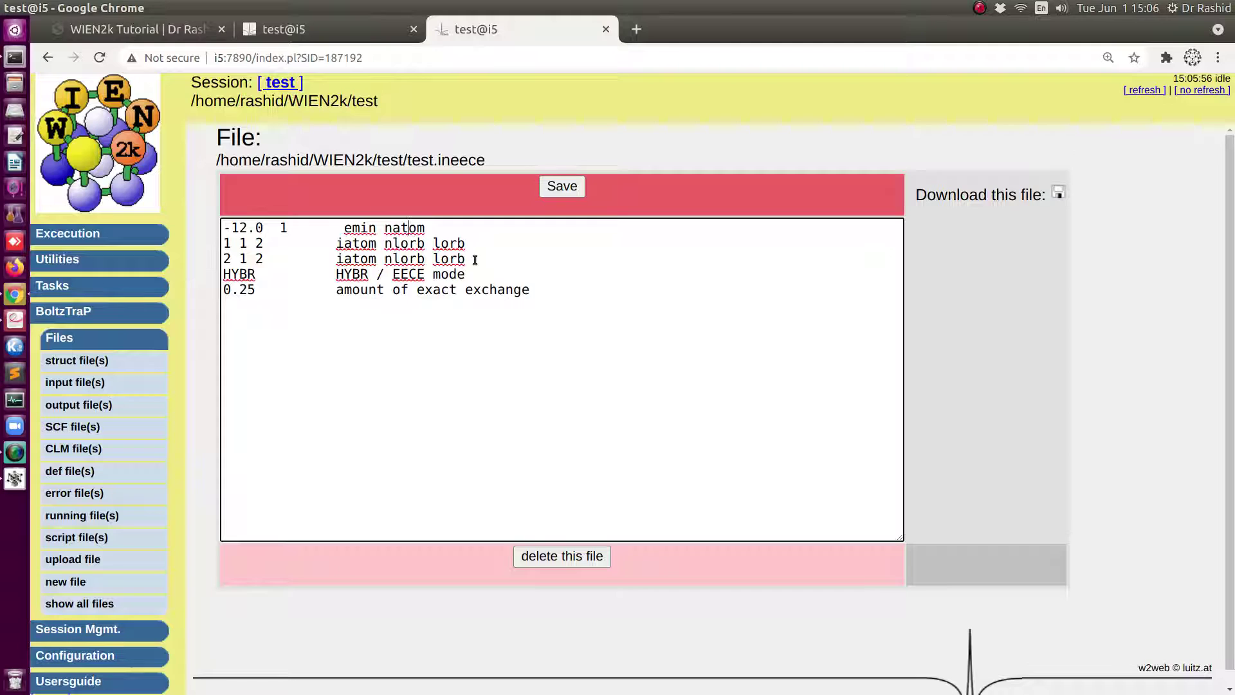
pyautogui.moveTo(475, 260); pyautogui.dragTo(203, 261)
pyautogui.press('Delete')
pyautogui.press('Delete')
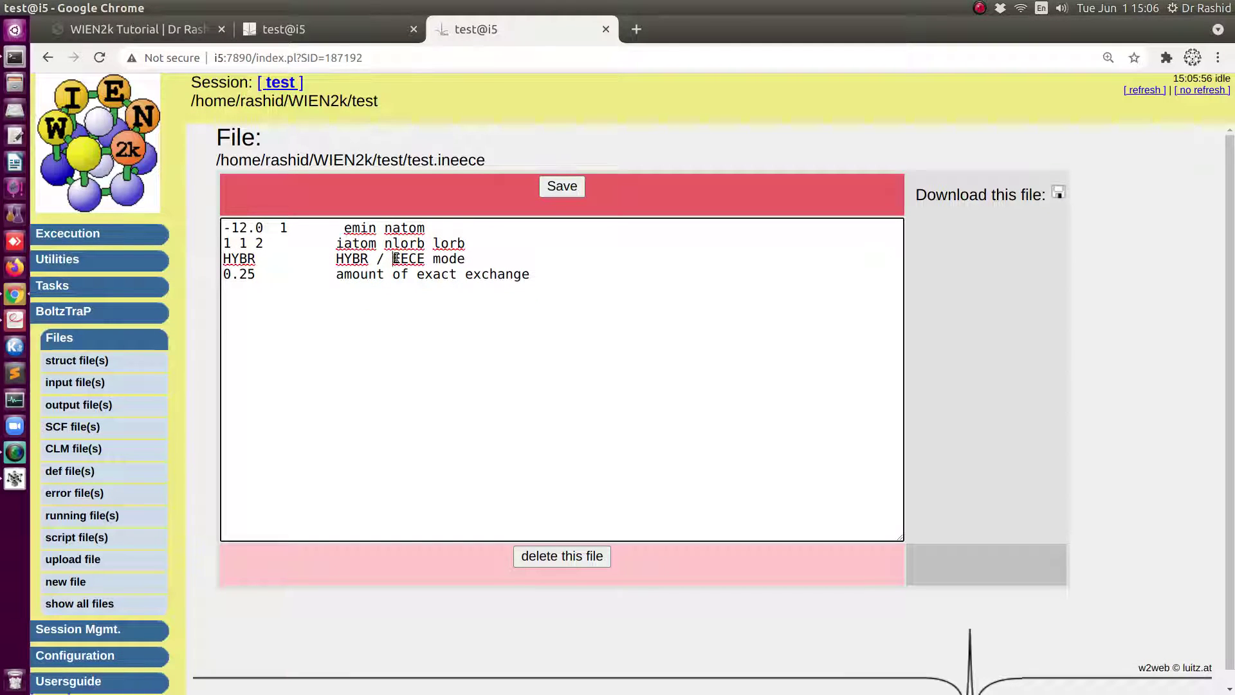
pyautogui.moveTo(395, 258); pyautogui.dragTo(426, 258)
# Read user's guide page 49: B3PW91/B3LYP onsite hybrids use HYBR mode with fraction 0.2
pyautogui.click(15, 320)
pyautogui.scroll(-10, 368, 341)
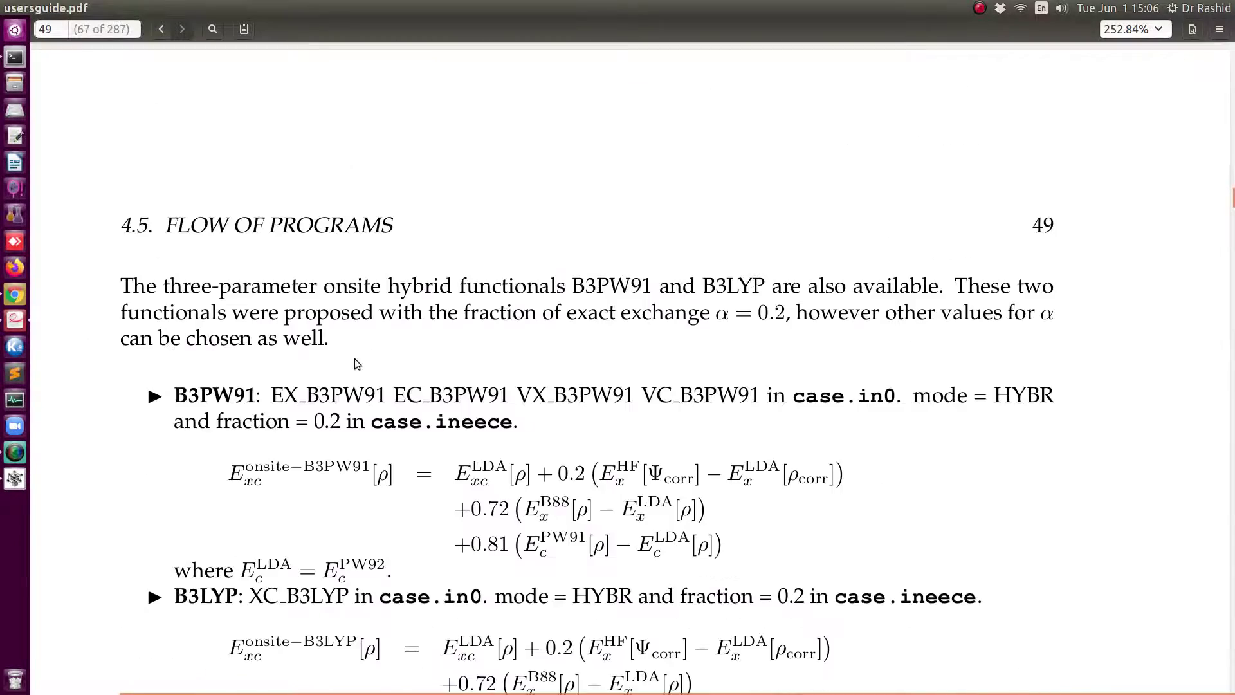
pyautogui.scroll(-10, 280, 412)
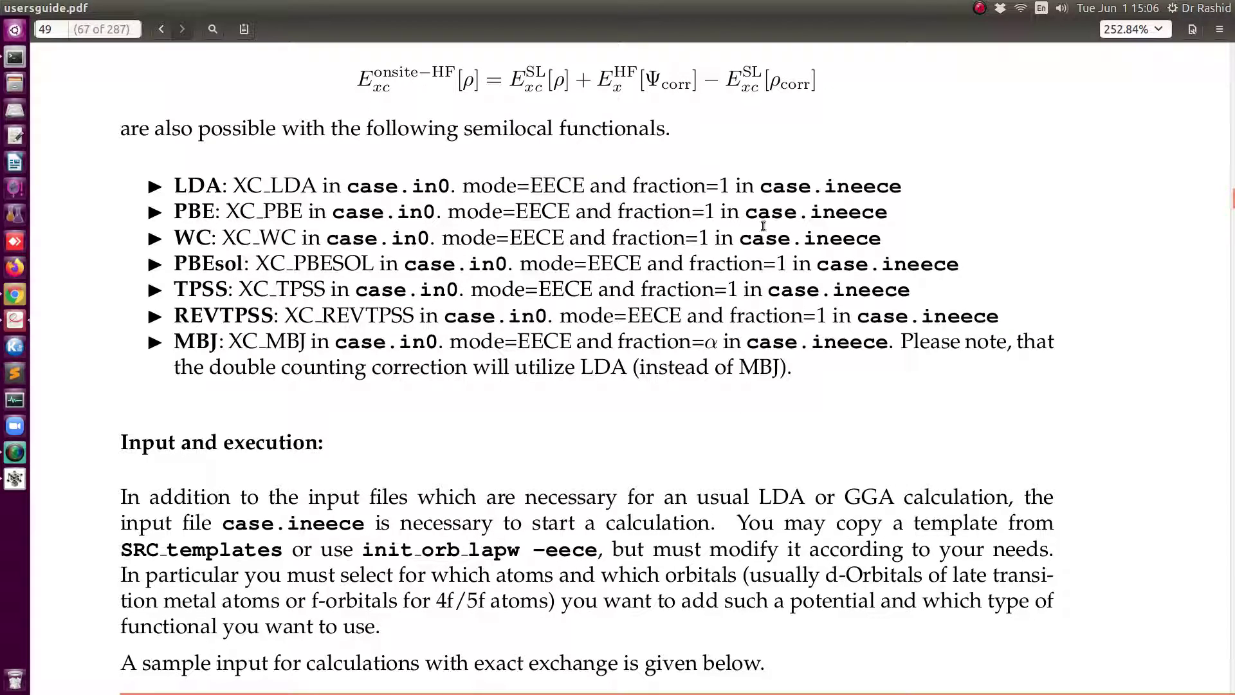
pyautogui.scroll(10, 714, 288)
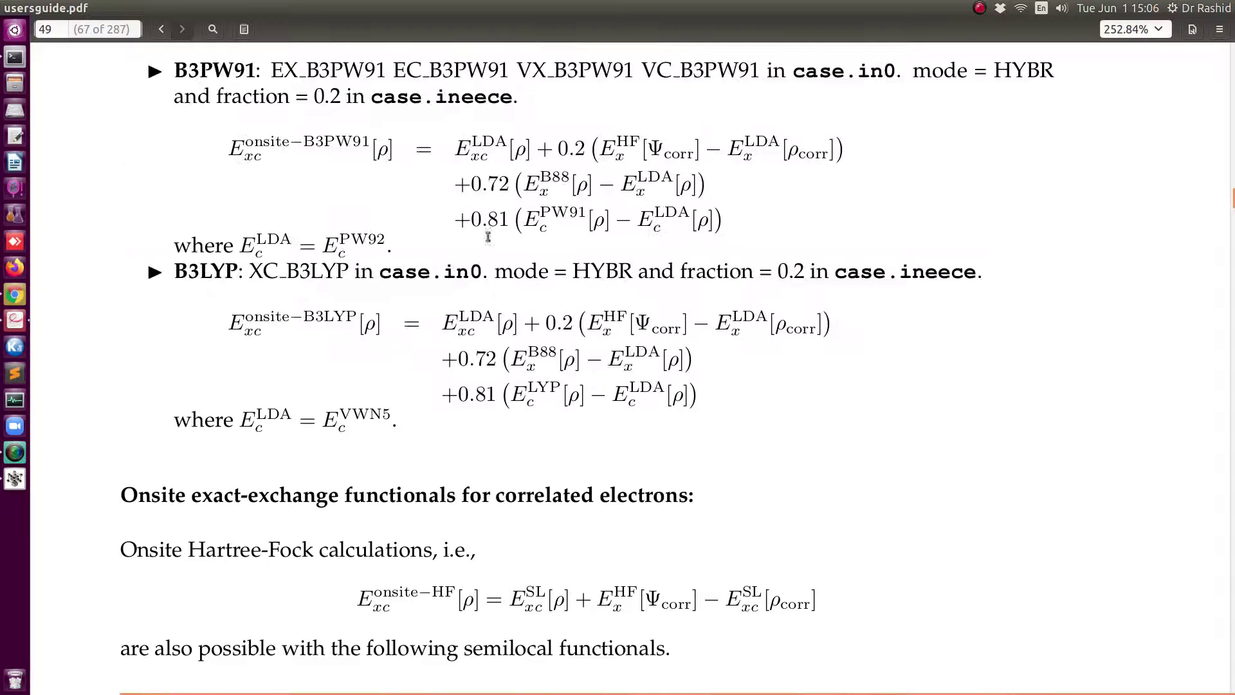
pyautogui.scroll(4, 573, 463)
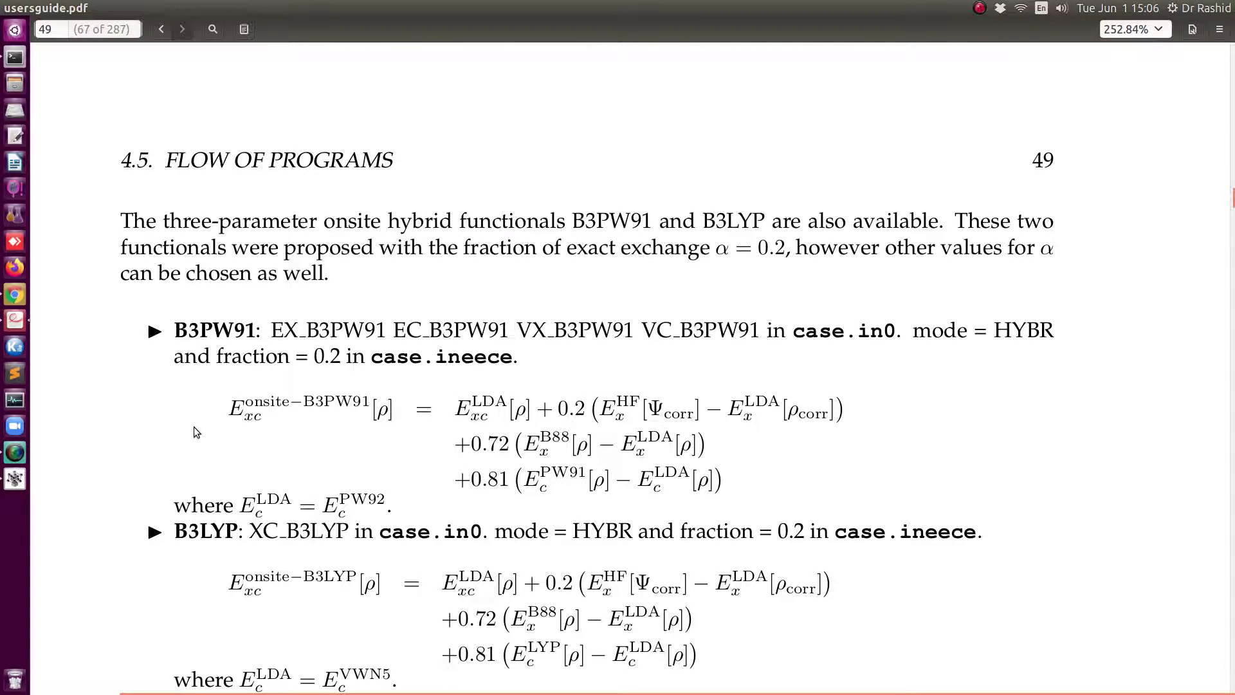
# Save test.ineece with one atom, HYBR mode and a 0.25 exact-exchange fraction
pyautogui.click(18, 297)
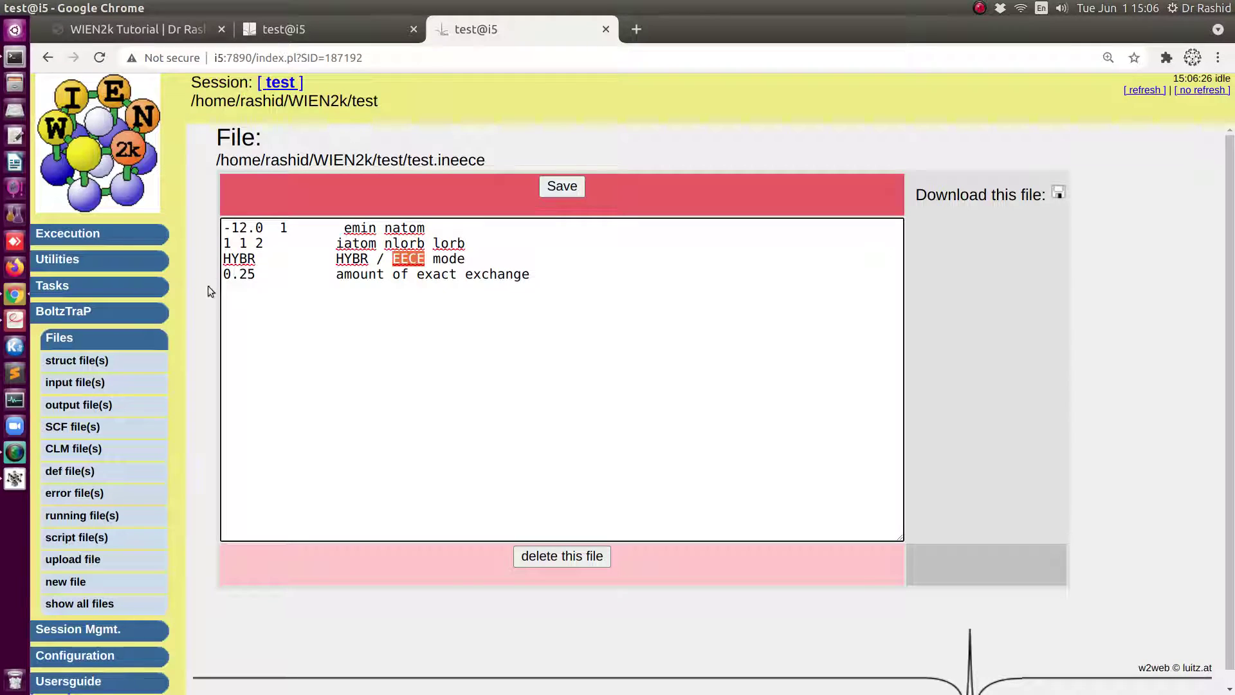
pyautogui.moveTo(227, 278); pyautogui.dragTo(251, 274)
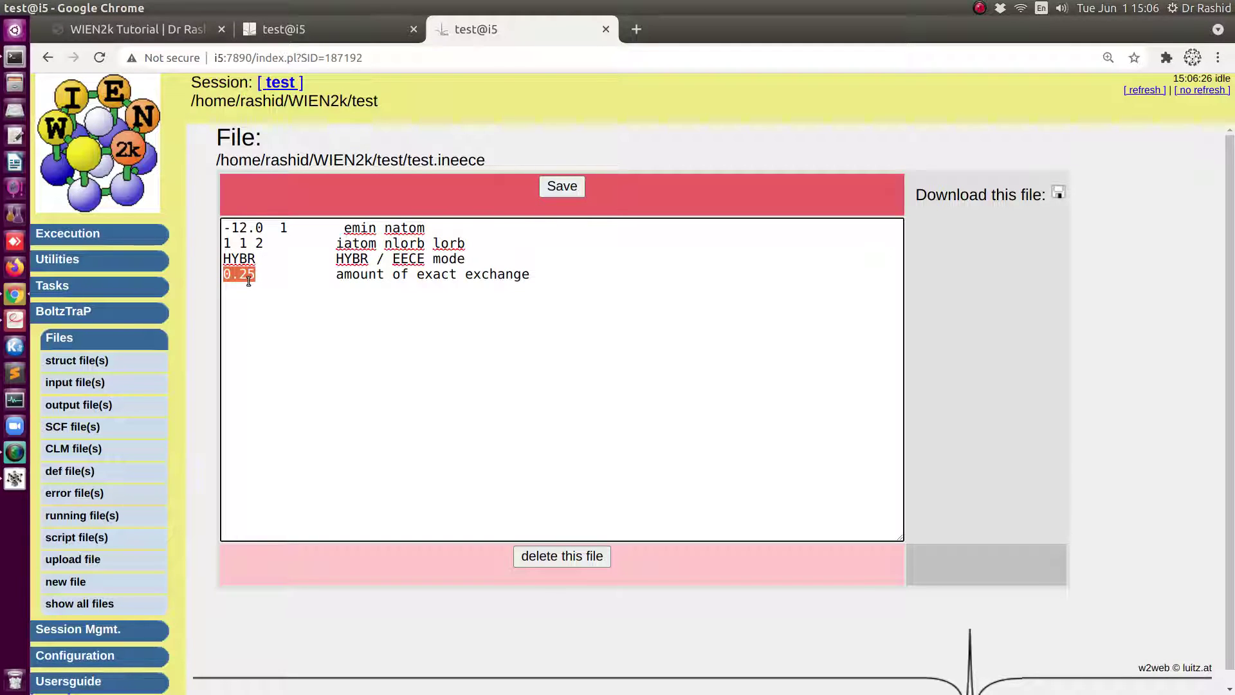
pyautogui.click(546, 191)
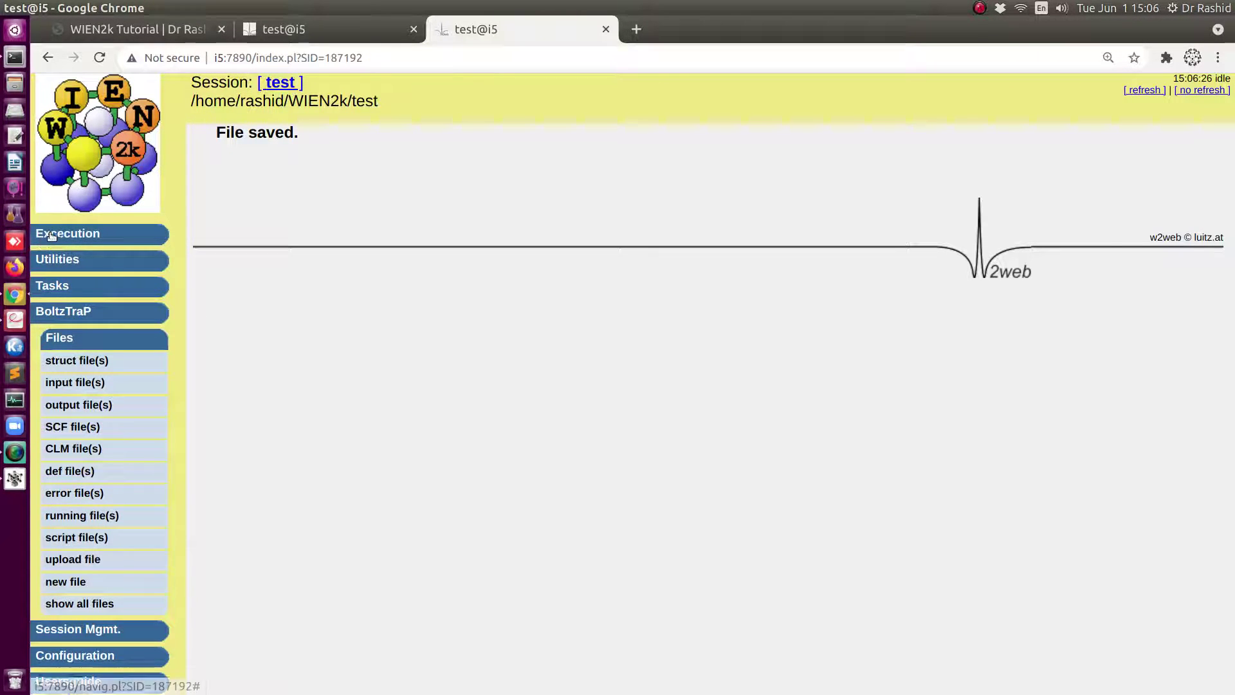
pyautogui.click(48, 236)
# Start the hybrid SCF cycle, sending runsp_lapw -eece -ec 0.0001 -NI for execution
pyautogui.click(67, 321)
pyautogui.scroll(-3, 328, 527)
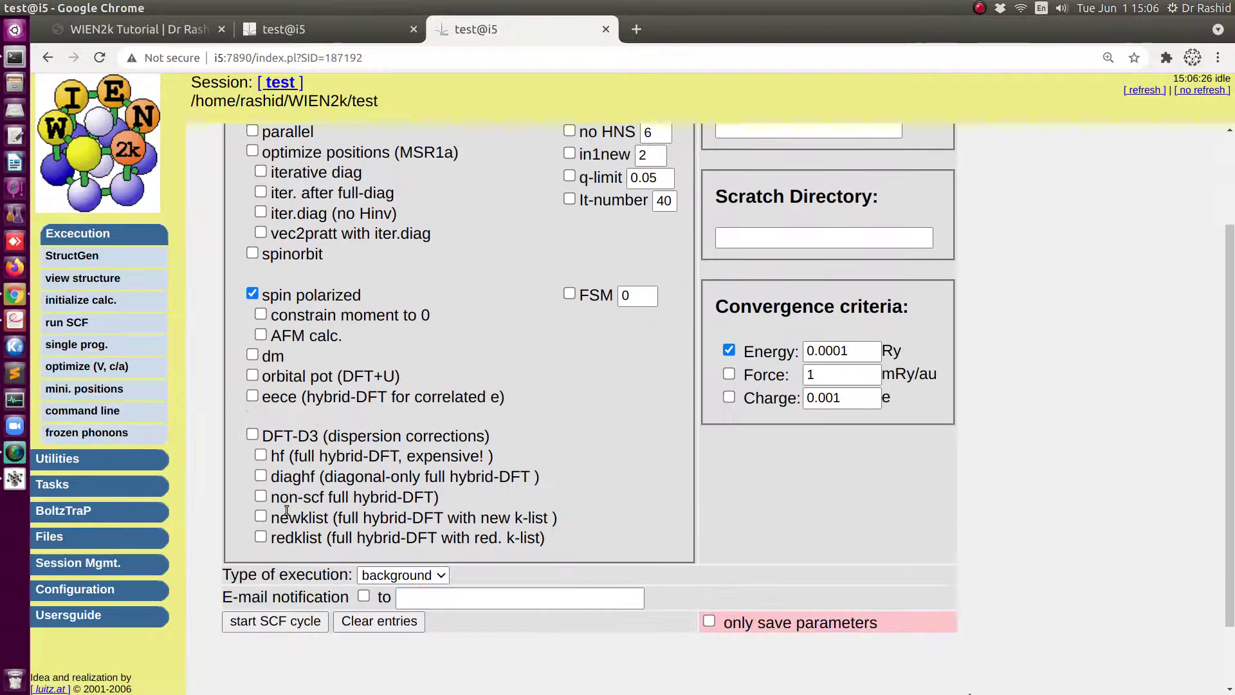
pyautogui.click(264, 621)
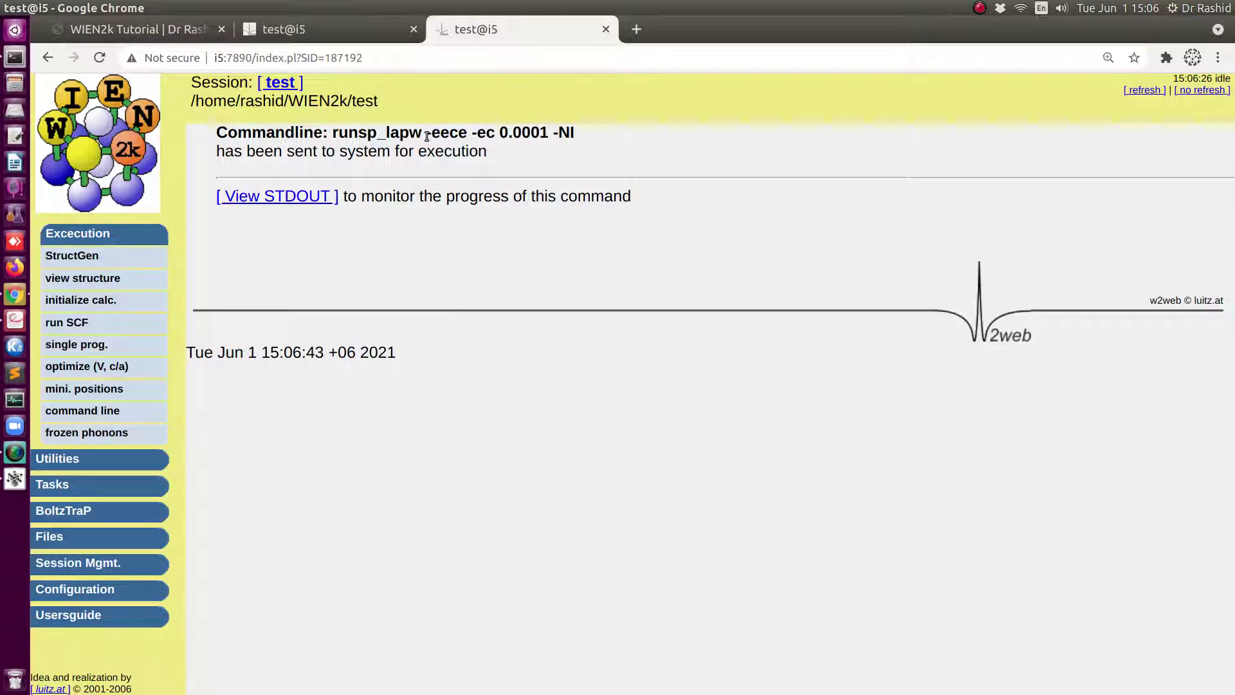
pyautogui.moveTo(431, 135); pyautogui.dragTo(468, 135)
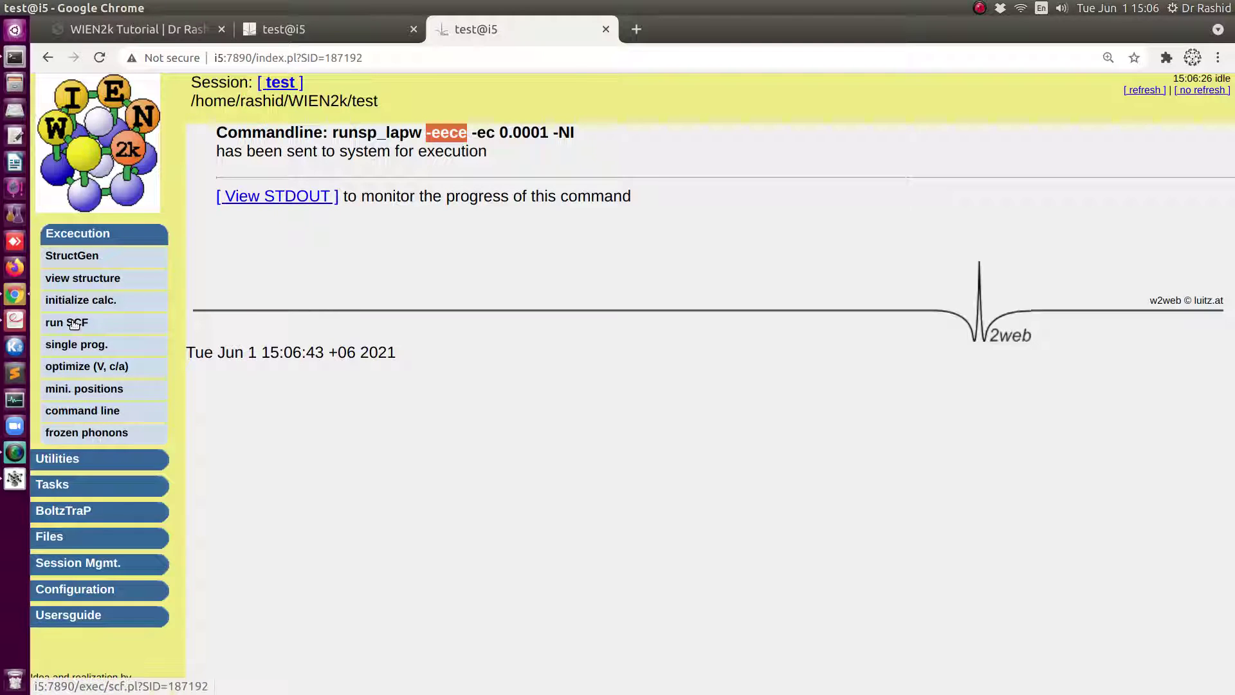
# Follow the hybrid SCF's standard output, newest lines first, until it stops after cycle 11
pyautogui.click(321, 197)
pyautogui.click(349, 192)
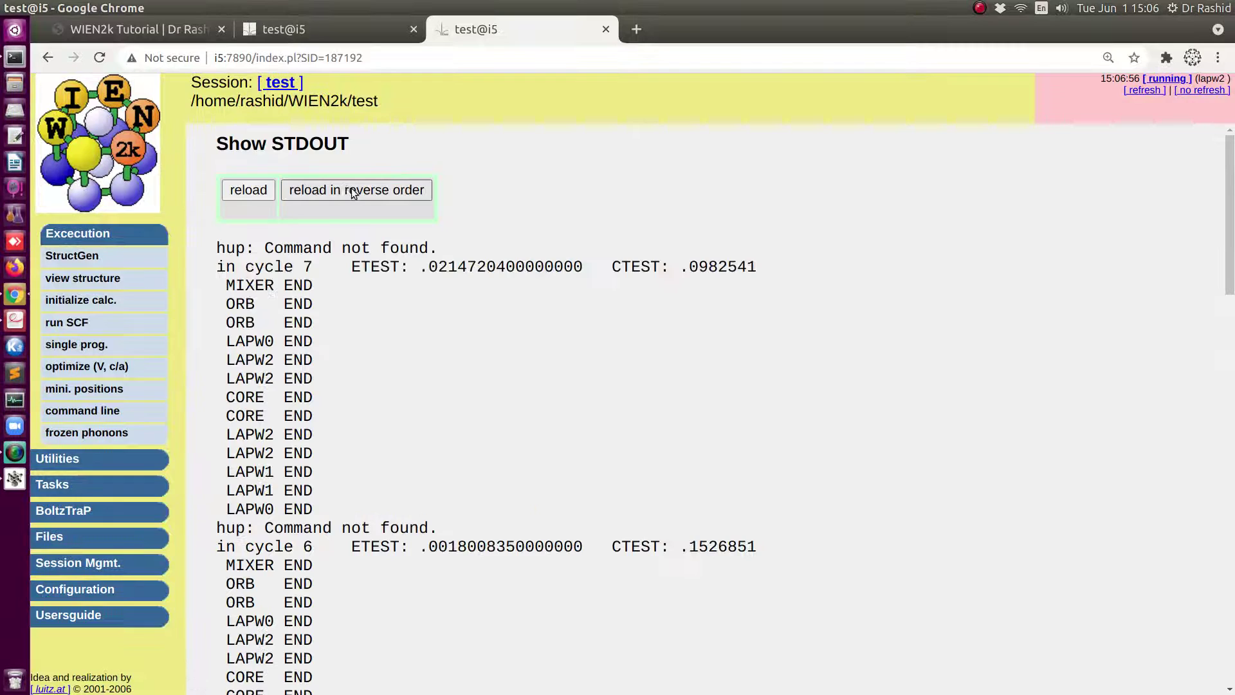
pyautogui.click(348, 194)
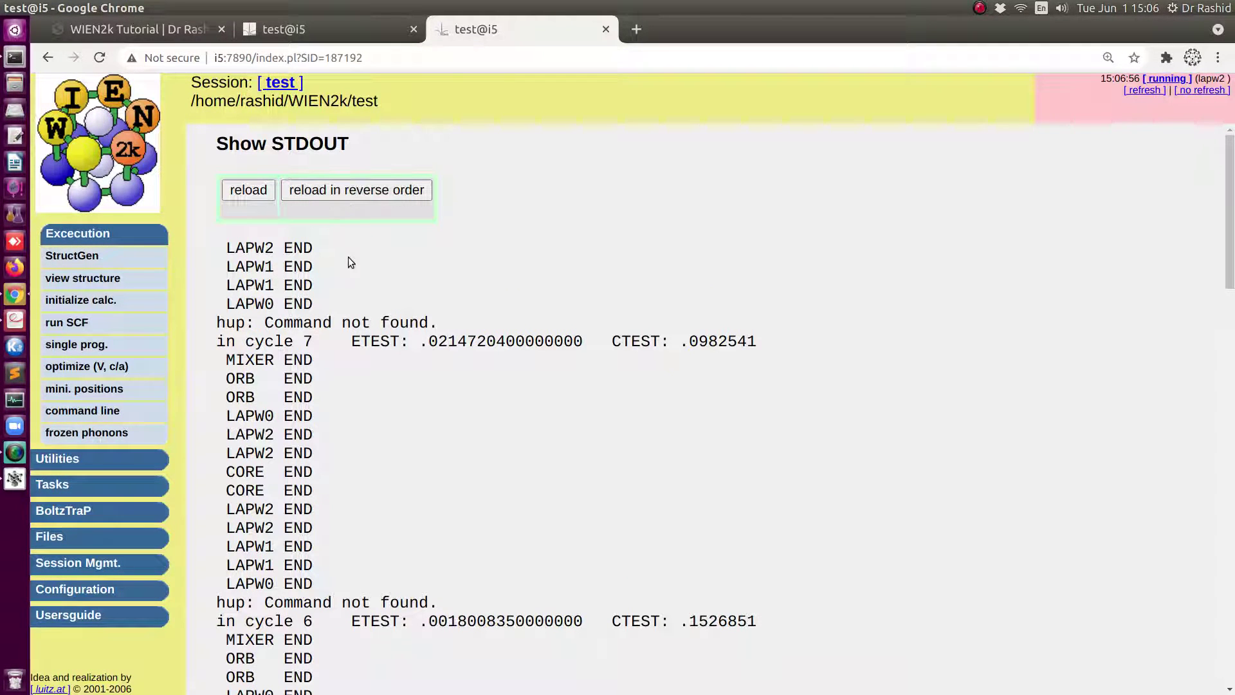
pyautogui.click(347, 191)
pyautogui.click(346, 191)
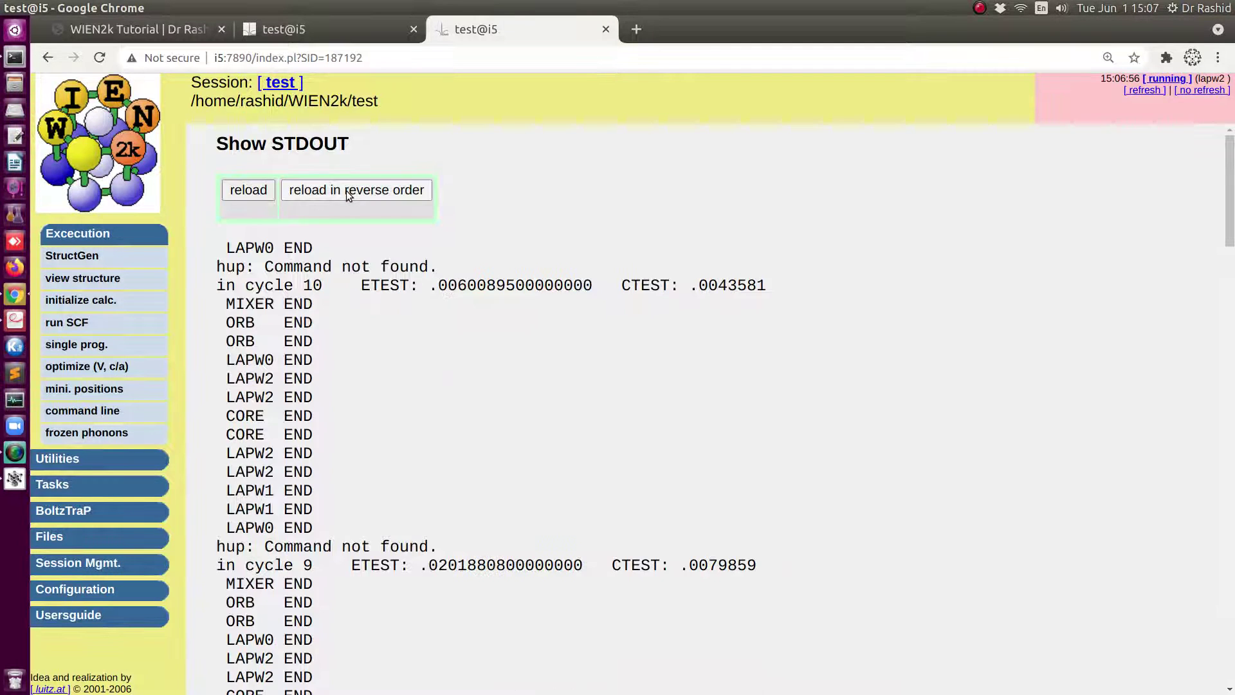
pyautogui.click(346, 190)
pyautogui.click(346, 190)
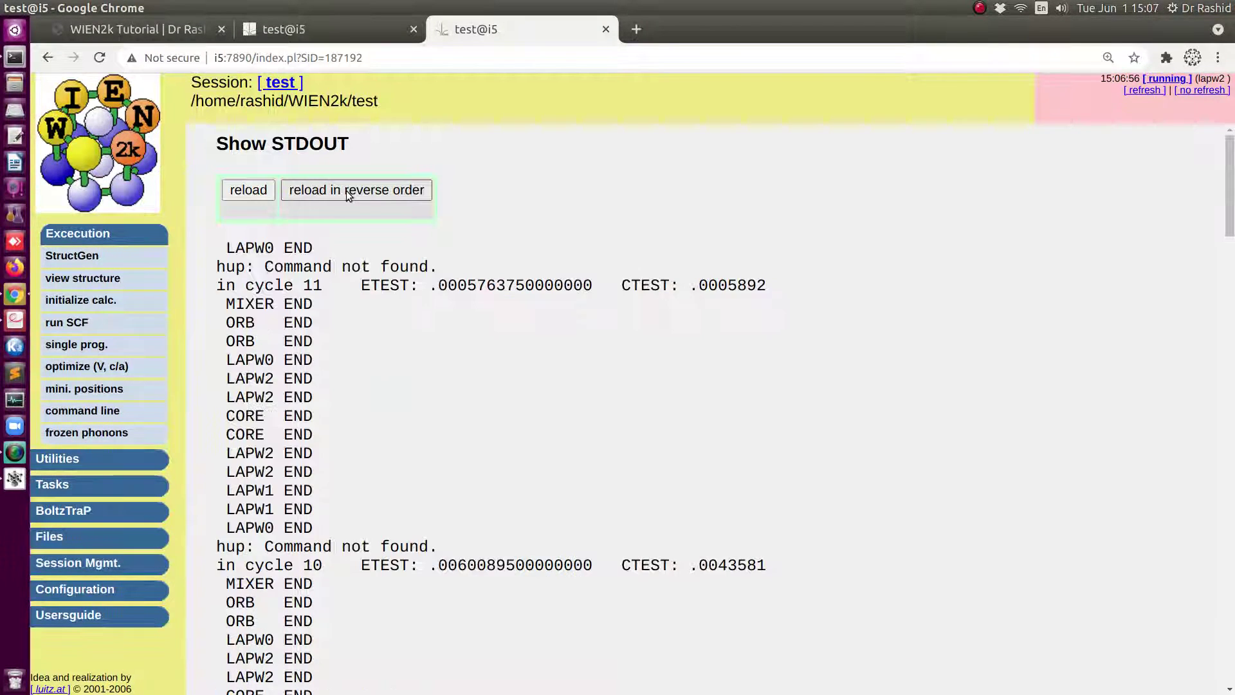
pyautogui.click(348, 190)
pyautogui.click(349, 191)
pyautogui.click(348, 191)
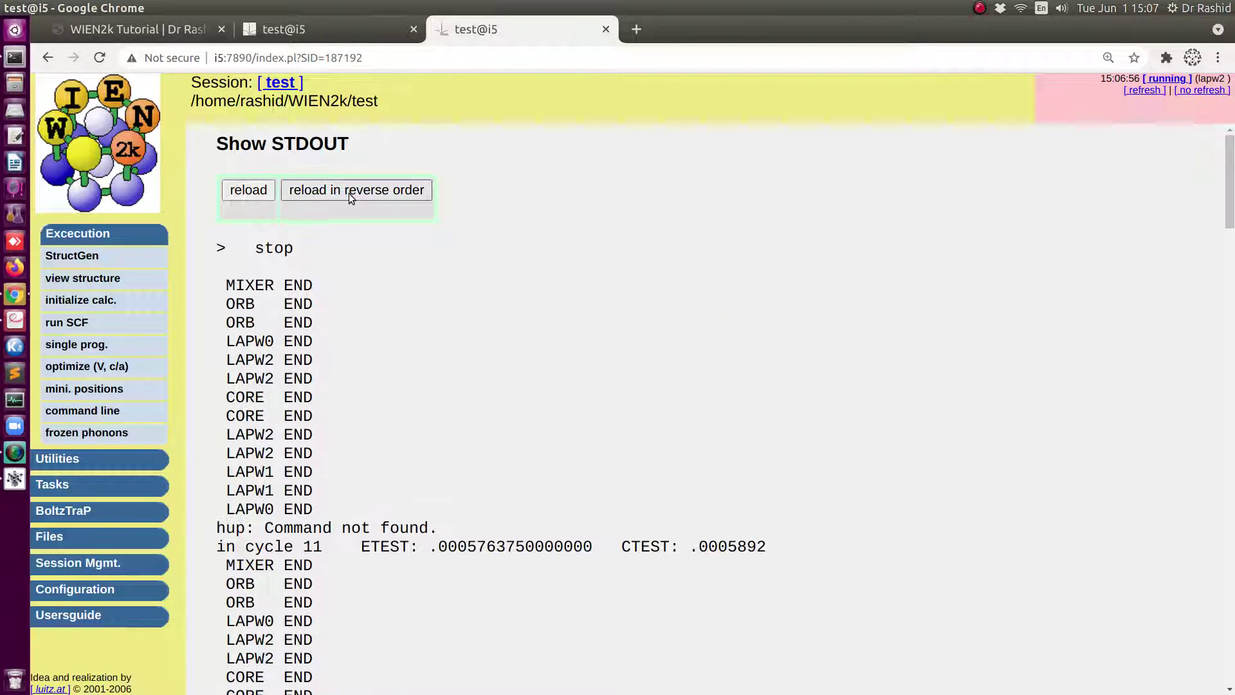
# Browse the Tasks, Execution and Utilities menus to reach the analysis tools
pyautogui.click(45, 490)
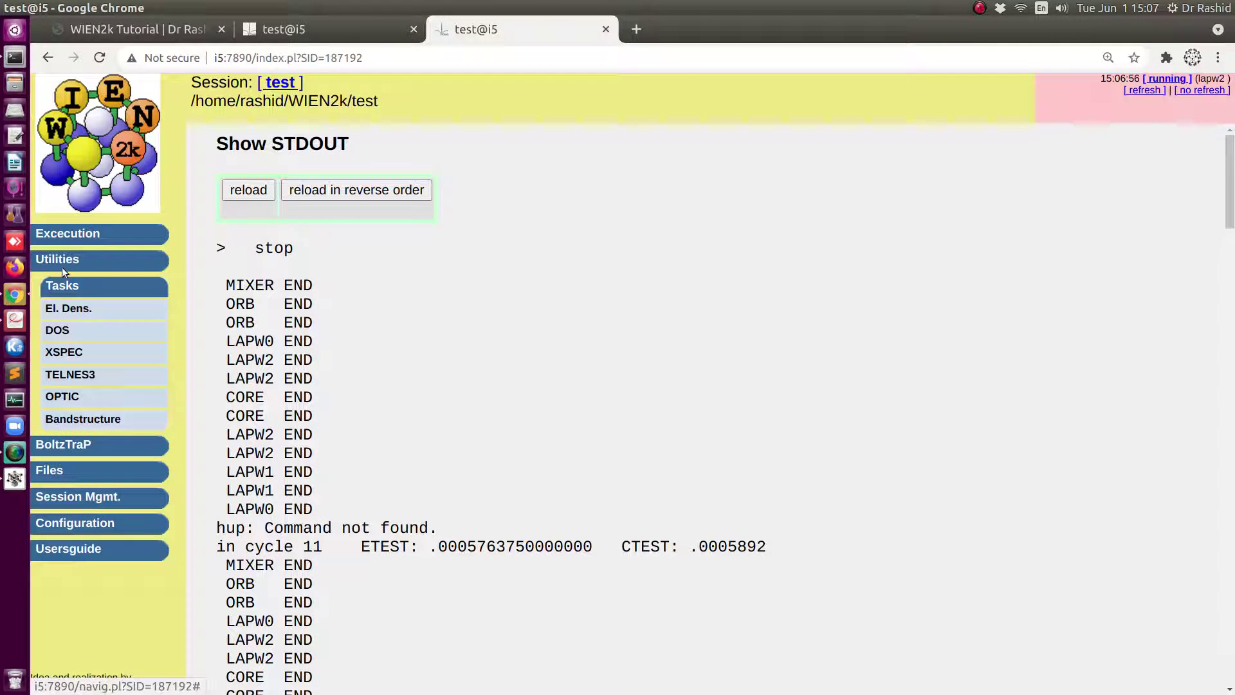
pyautogui.click(61, 235)
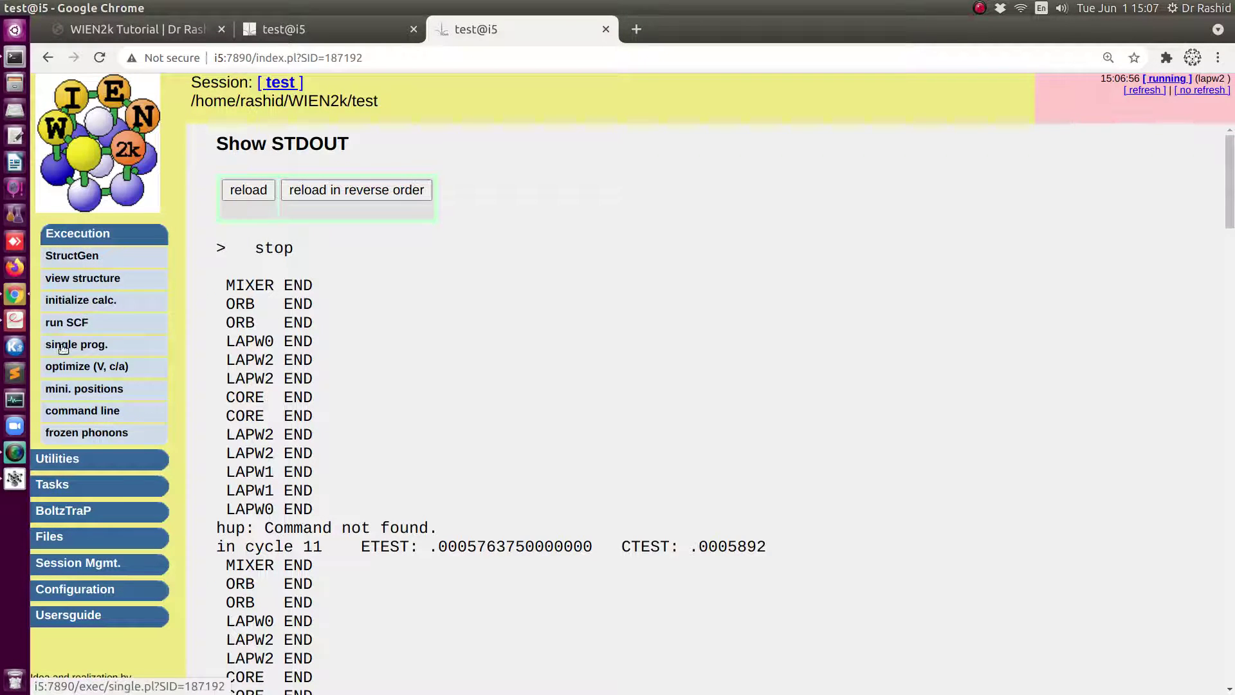
pyautogui.click(61, 460)
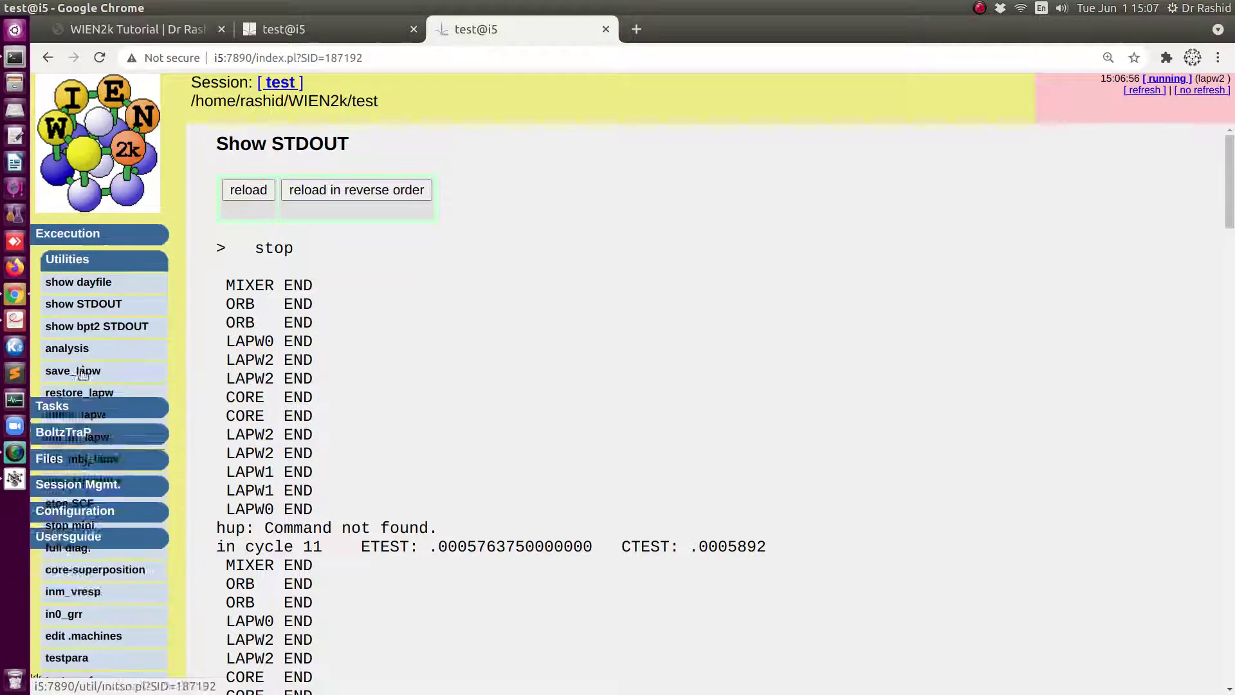
# Analyze the :GAP parameter across all '*.scf' files, showing 3 lines each
pyautogui.click(66, 348)
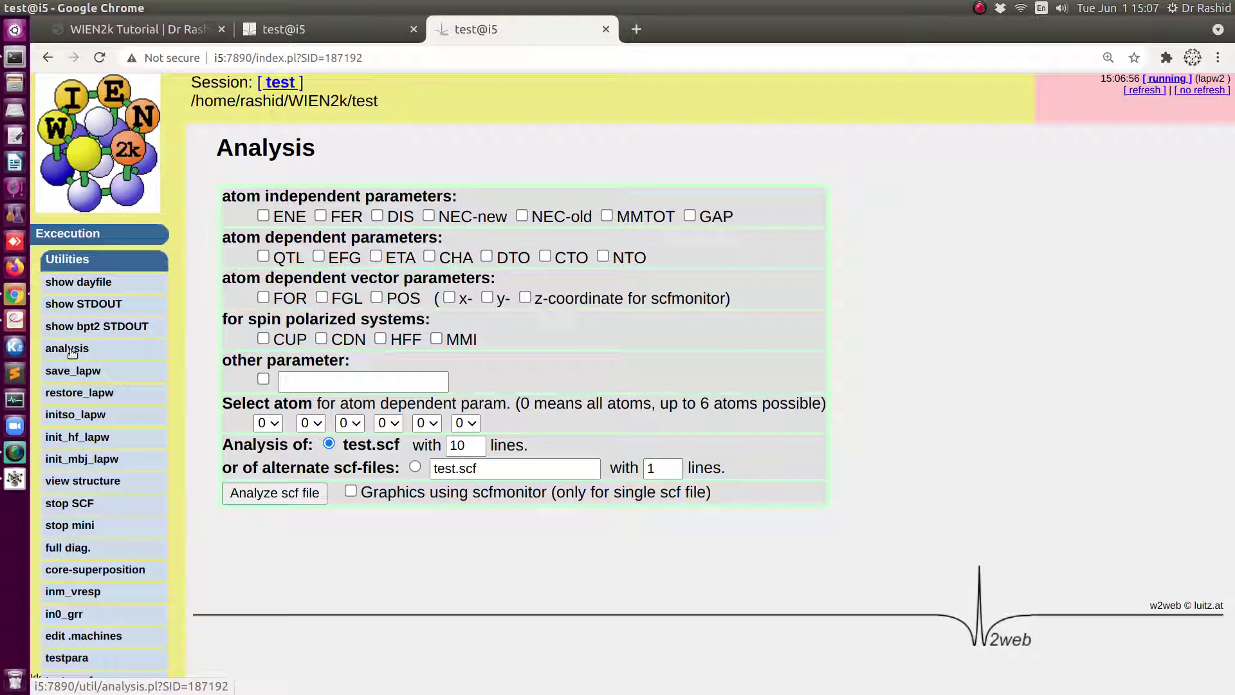
pyautogui.click(690, 216)
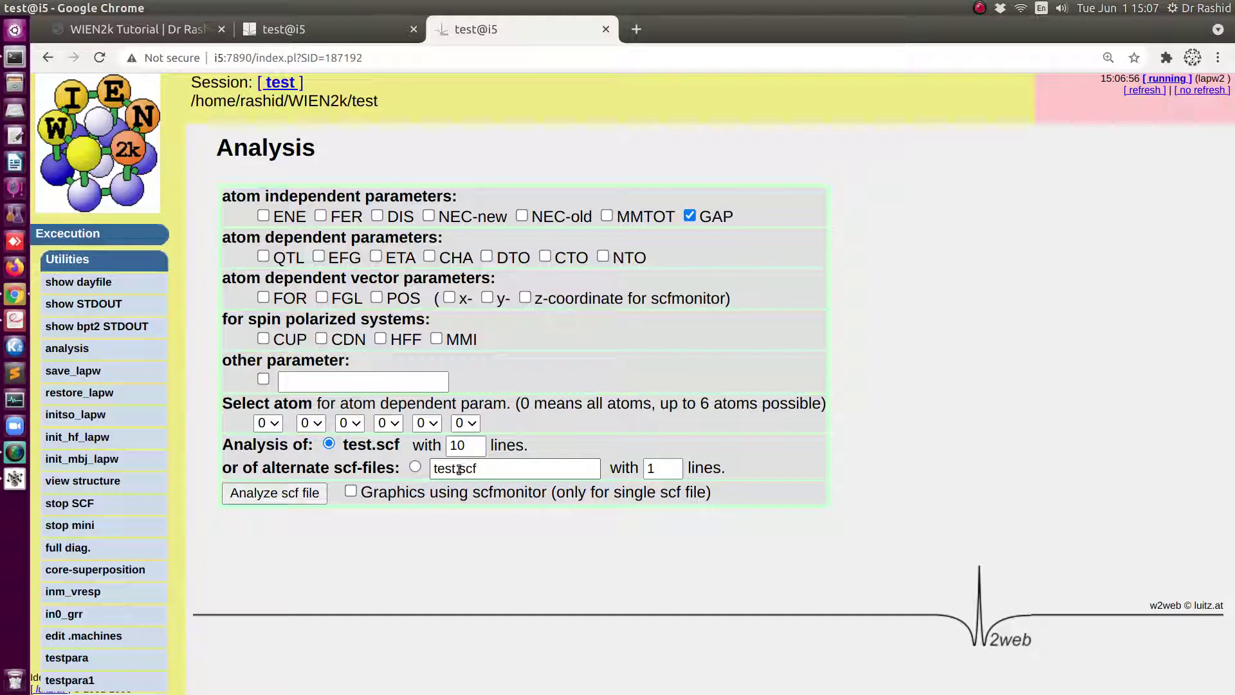
pyautogui.doubleClick(457, 469)
pyautogui.write('*.scf')
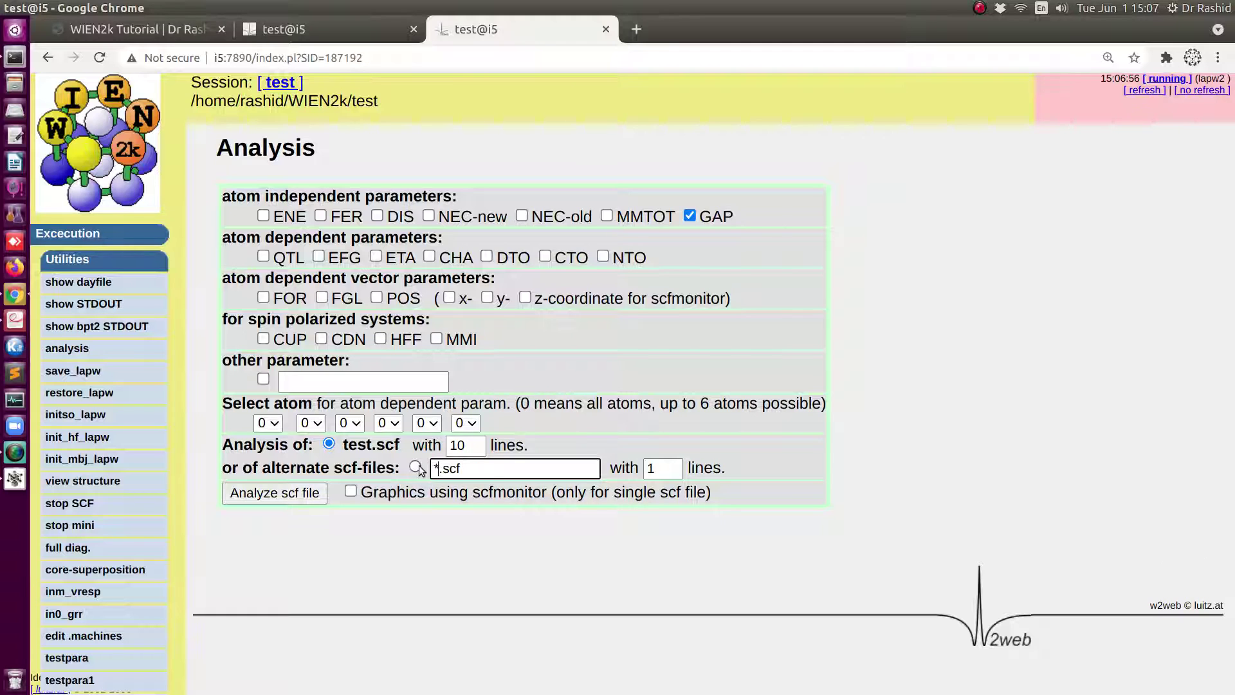
pyautogui.doubleClick(652, 471)
pyautogui.write('3')
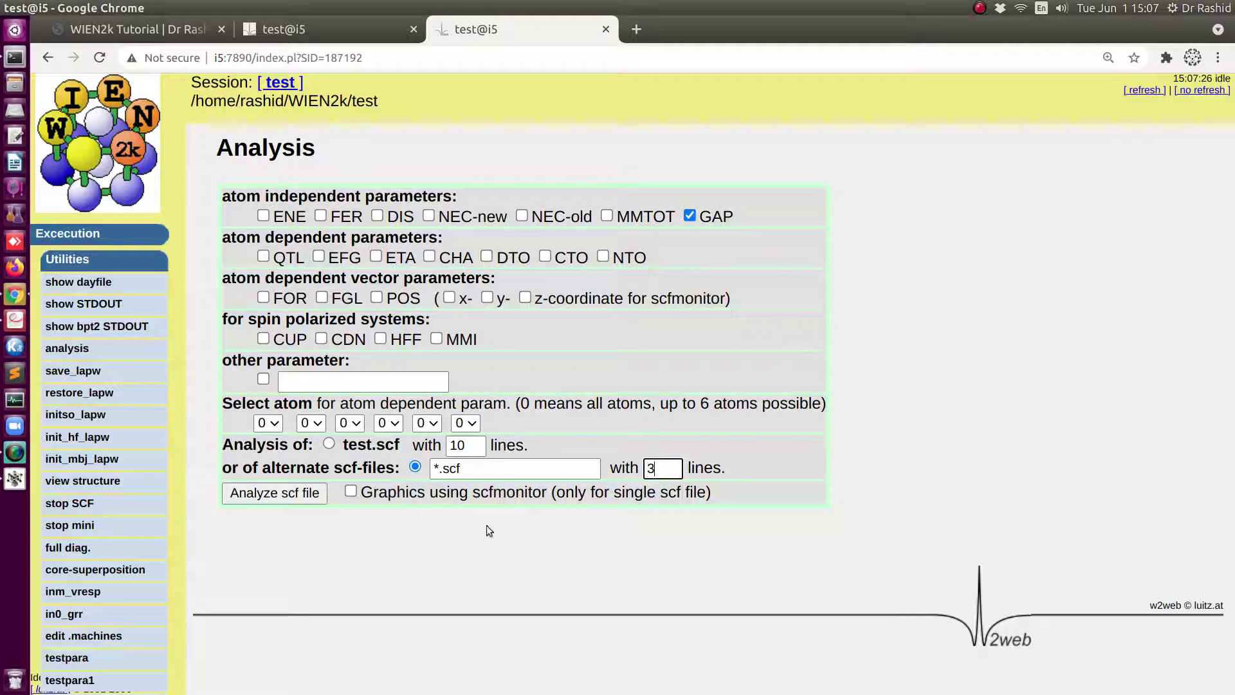
pyautogui.click(307, 498)
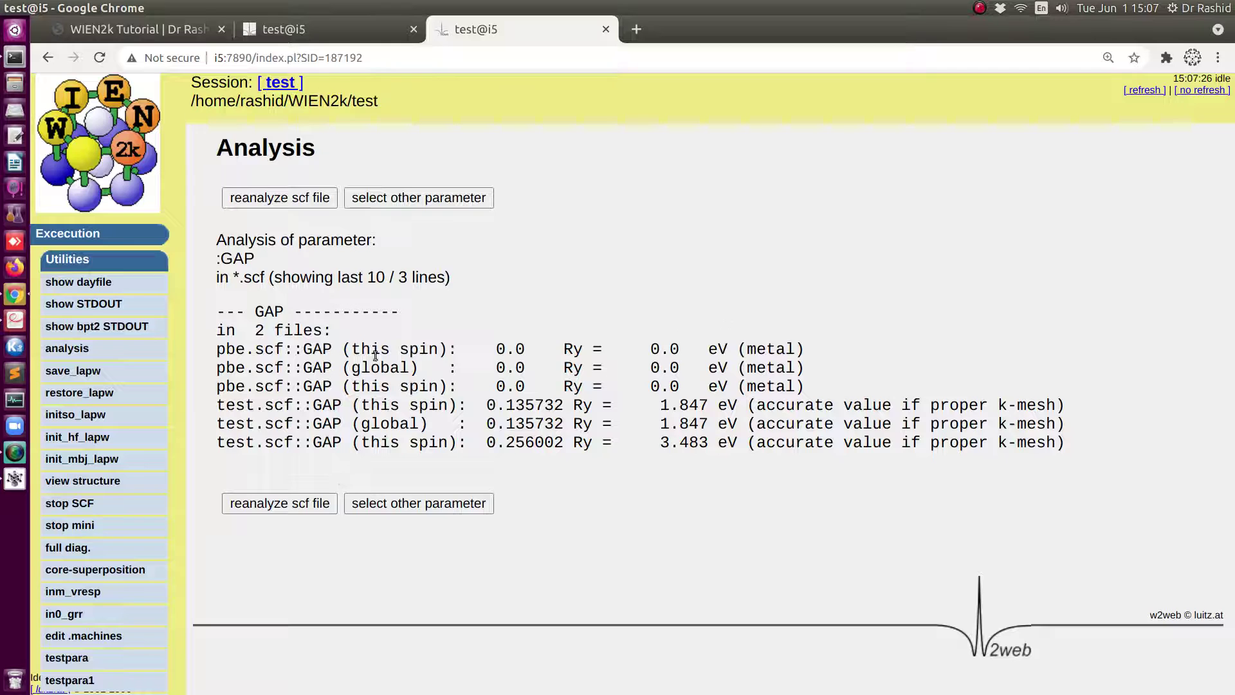
# Compare the gaps: pbe.scf 0.0 eV metal versus test.scf 1.847 and 3.483 eV
pyautogui.moveTo(218, 350); pyautogui.dragTo(786, 350)
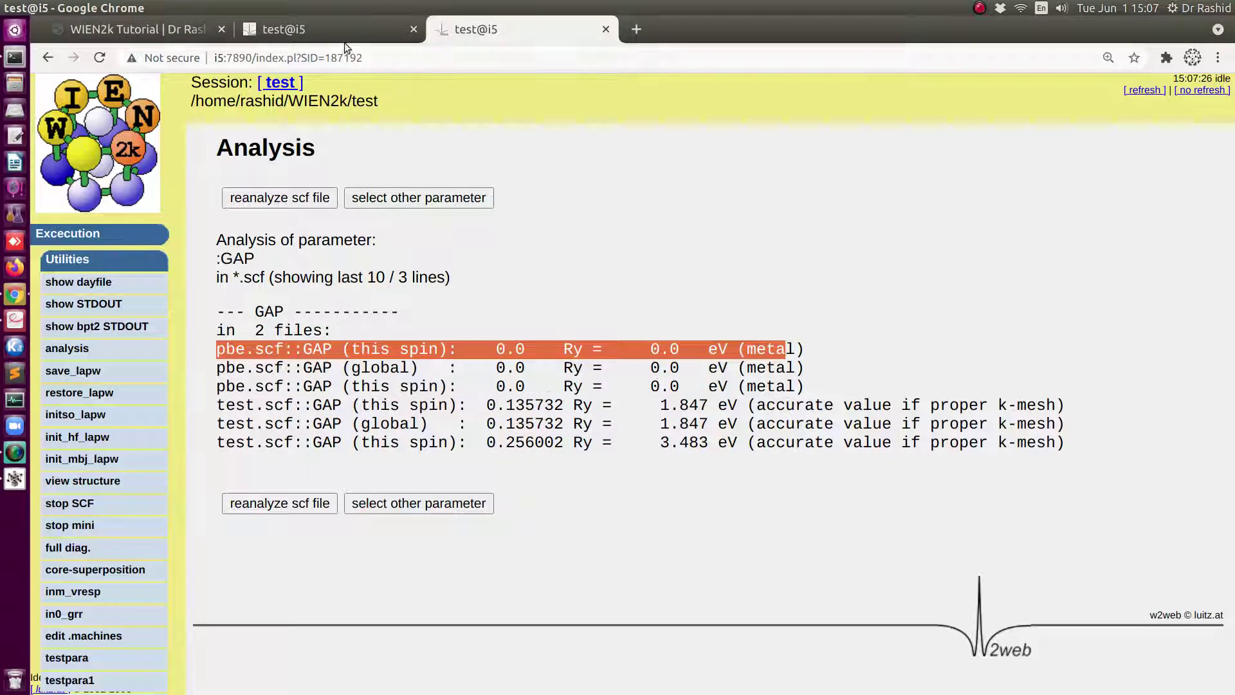
pyautogui.click(329, 32)
pyautogui.click(494, 34)
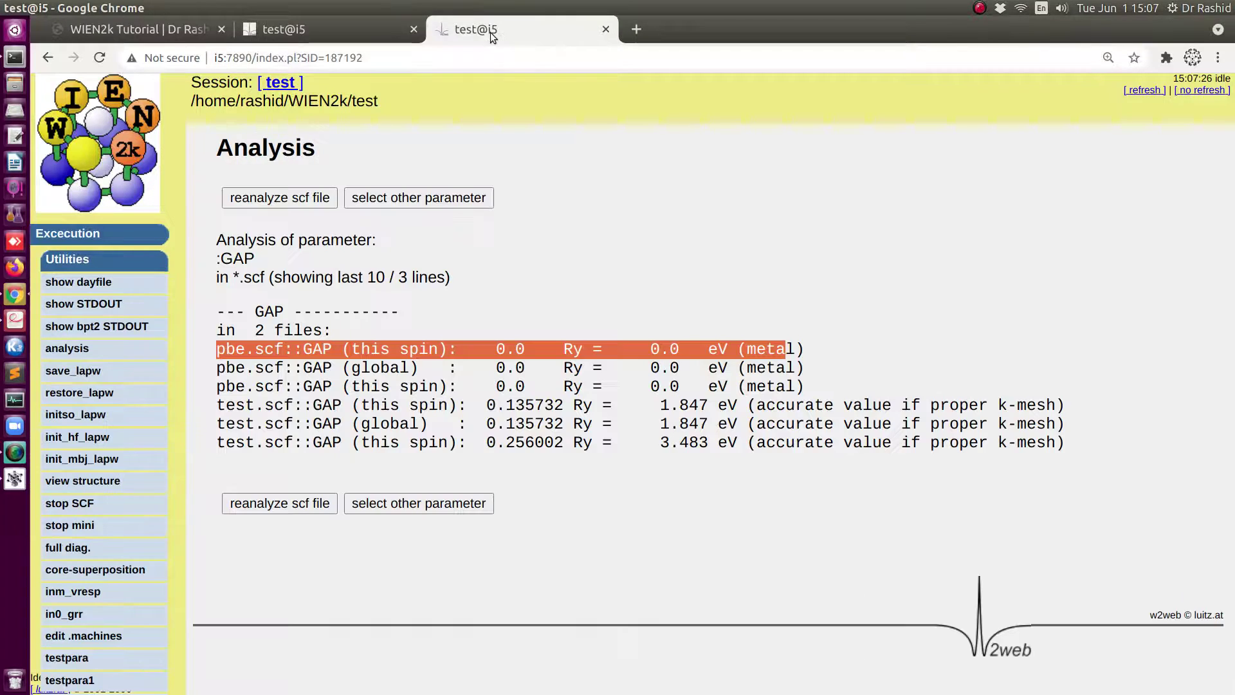
pyautogui.click(327, 415)
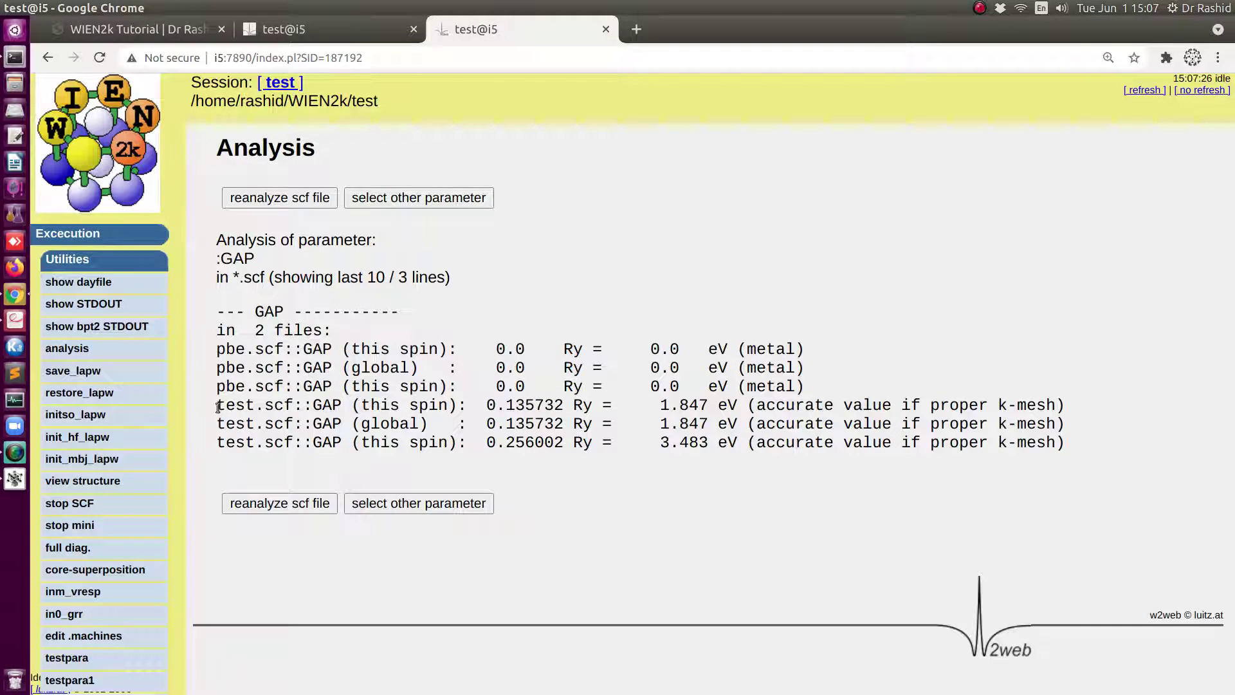
pyautogui.moveTo(218, 406); pyautogui.dragTo(983, 439)
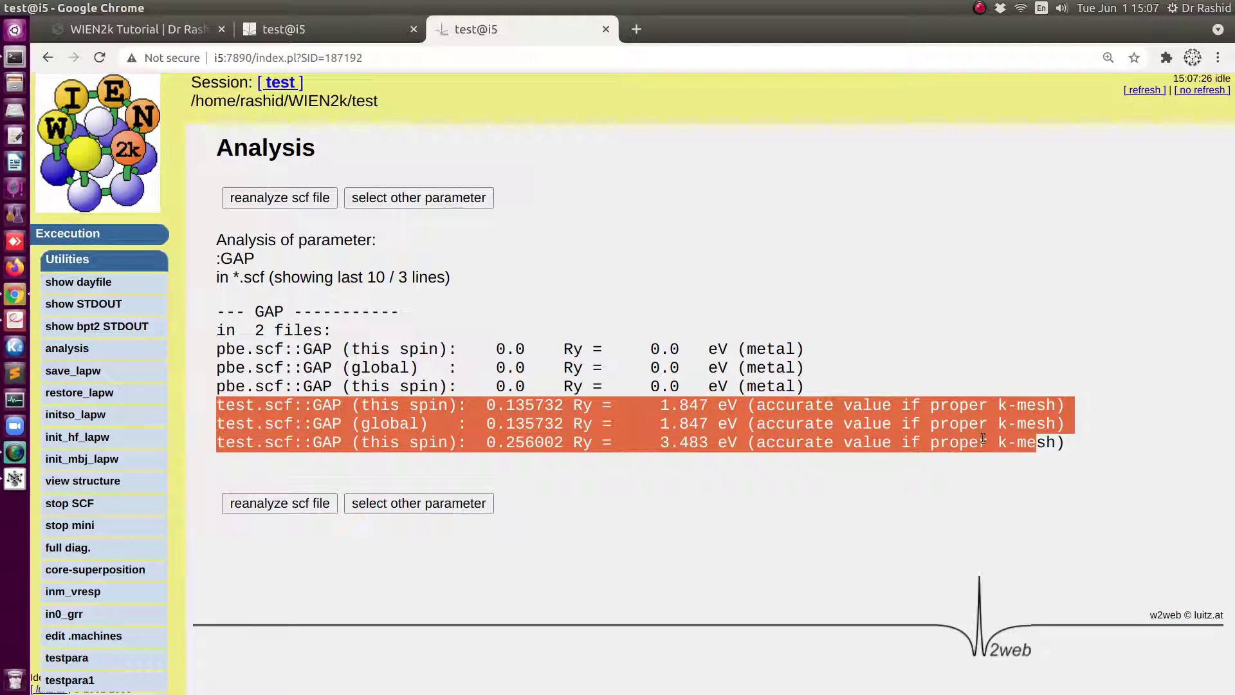
pyautogui.click(696, 439)
pyautogui.moveTo(660, 442); pyautogui.dragTo(703, 443)
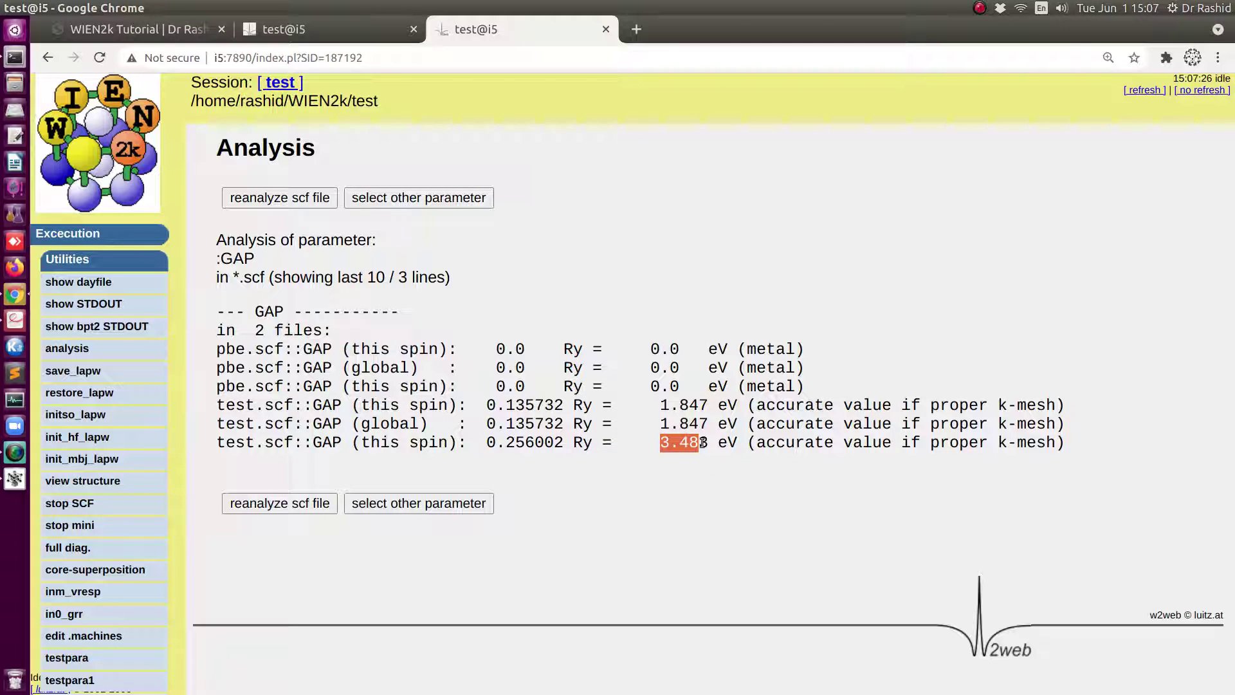
pyautogui.moveTo(352, 443); pyautogui.dragTo(456, 440)
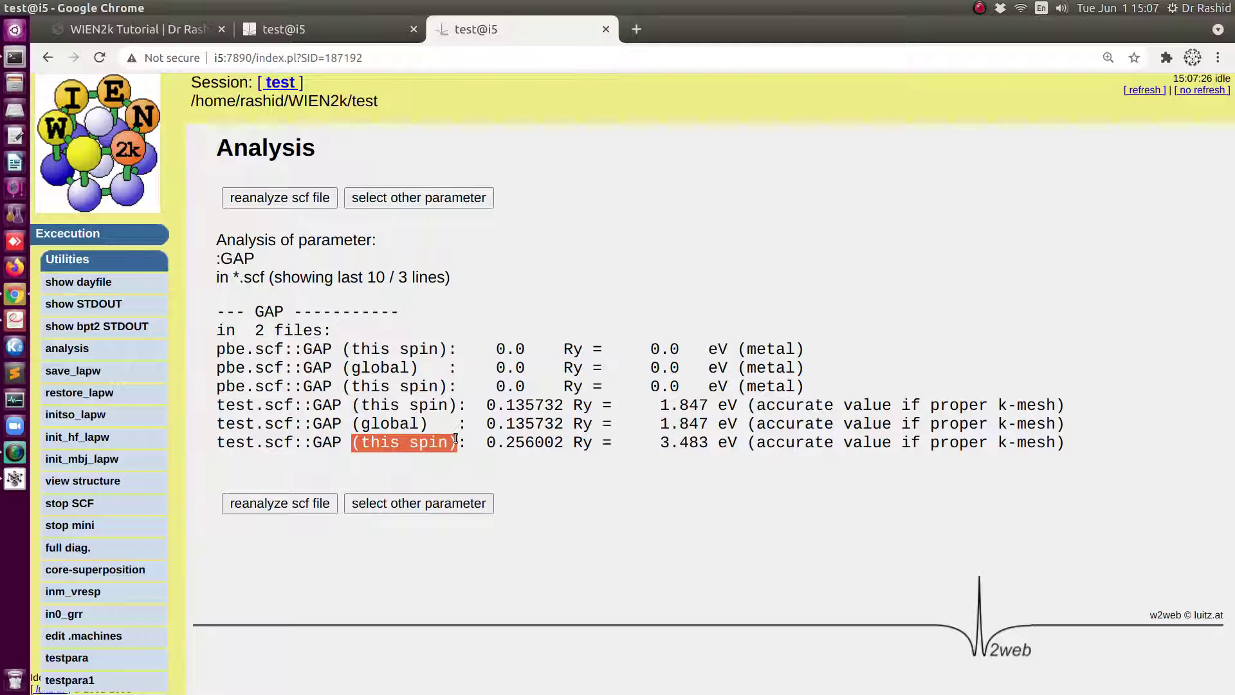
pyautogui.moveTo(661, 406); pyautogui.dragTo(688, 404)
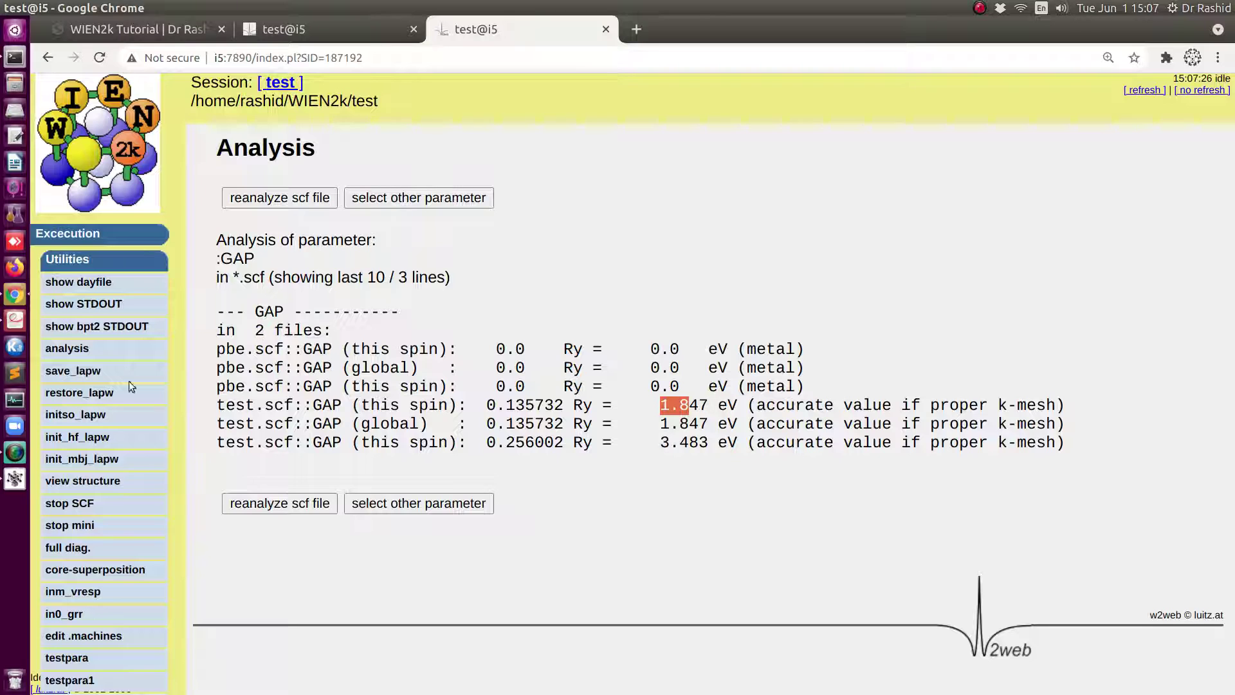
# Compute spin-up partial charges (x lapw2 -up -qtl) and partial DOS (x tetra -up)
pyautogui.click(67, 236)
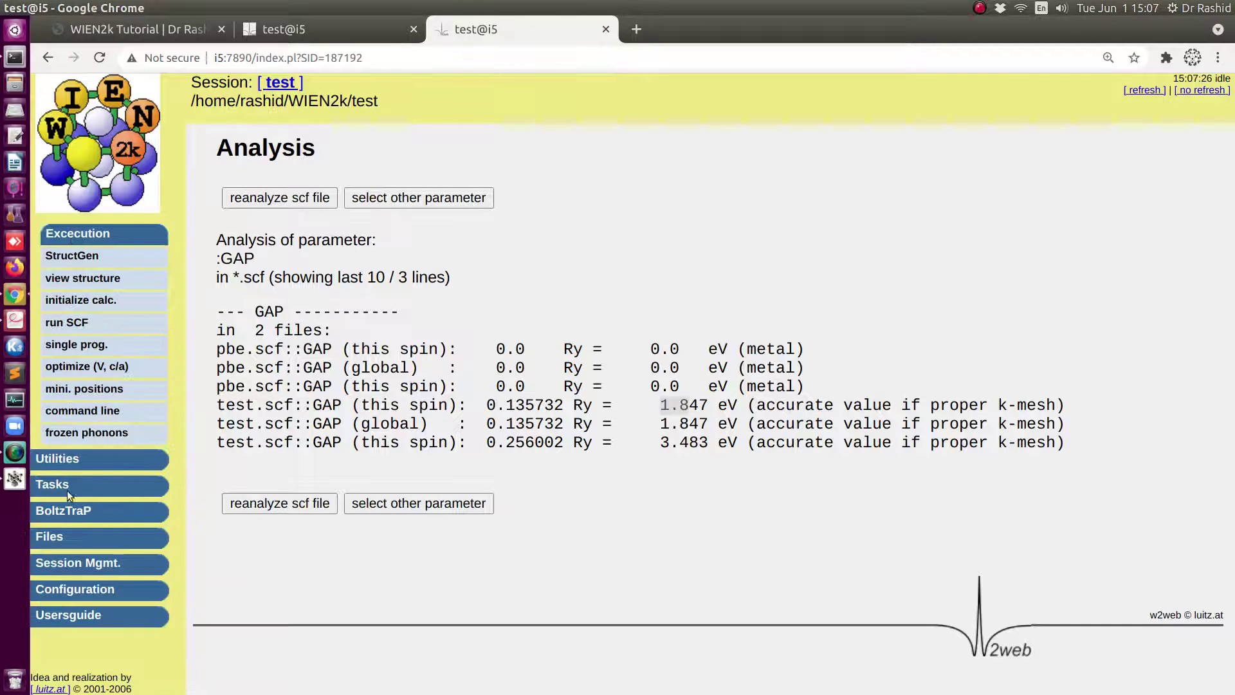
pyautogui.click(67, 490)
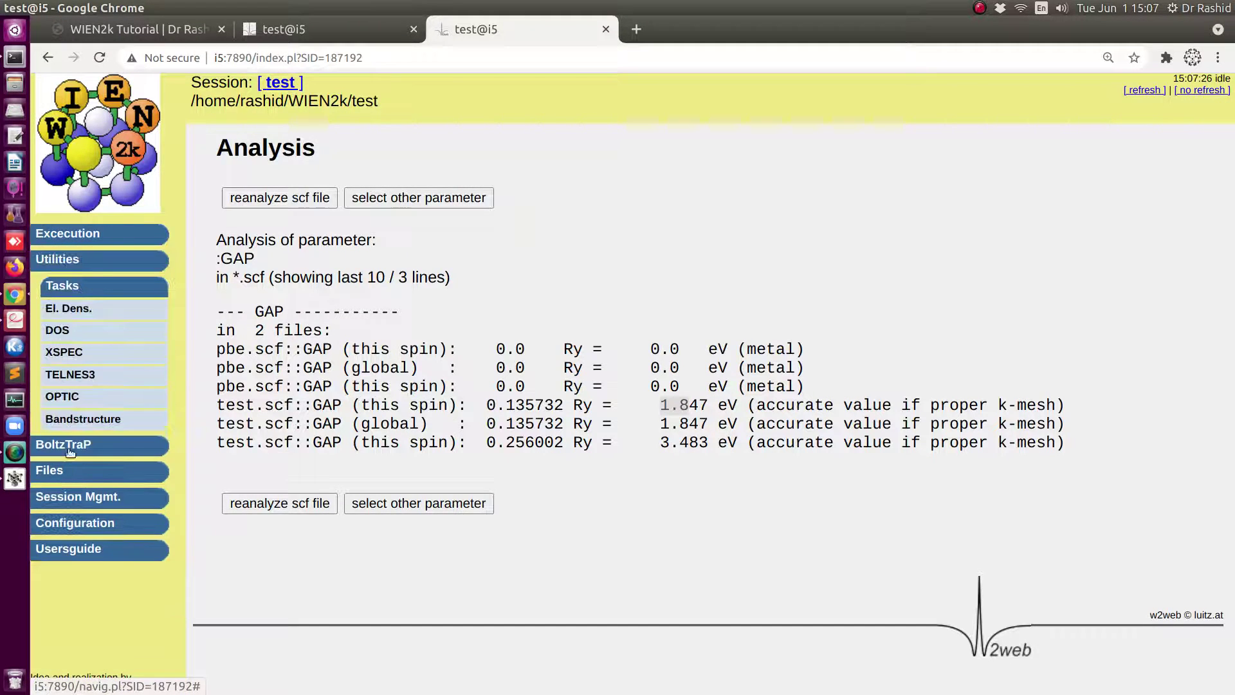
pyautogui.click(57, 331)
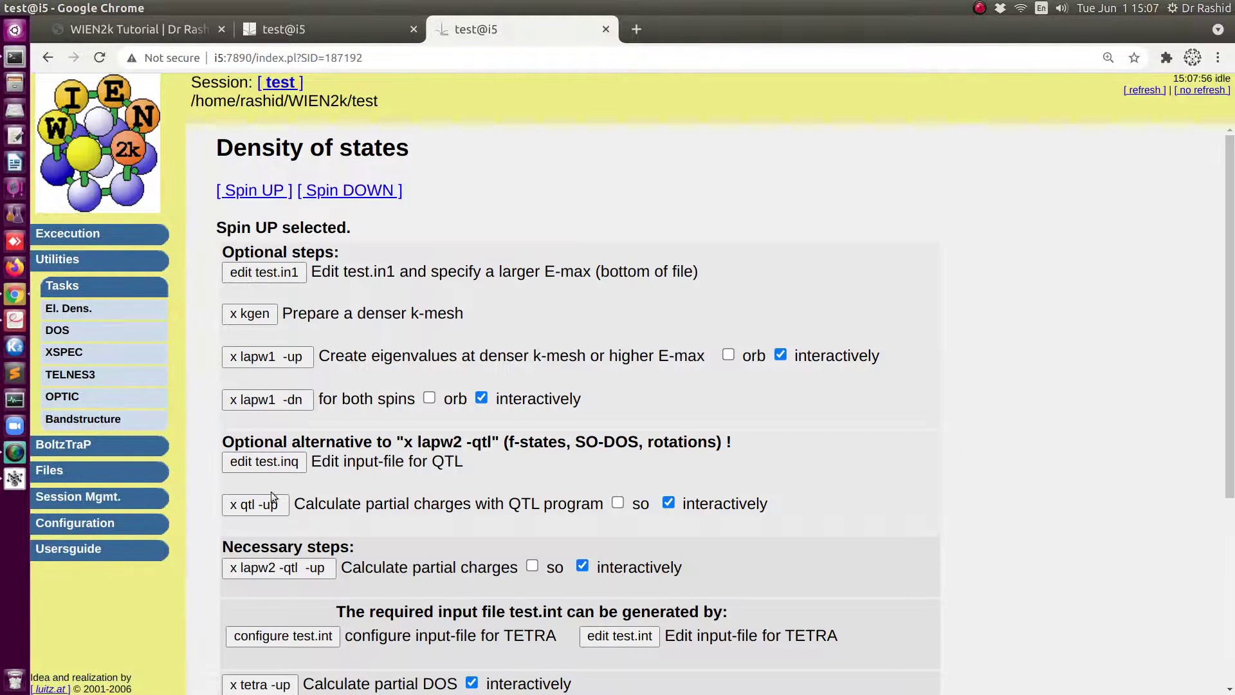
pyautogui.click(273, 567)
pyautogui.click(284, 314)
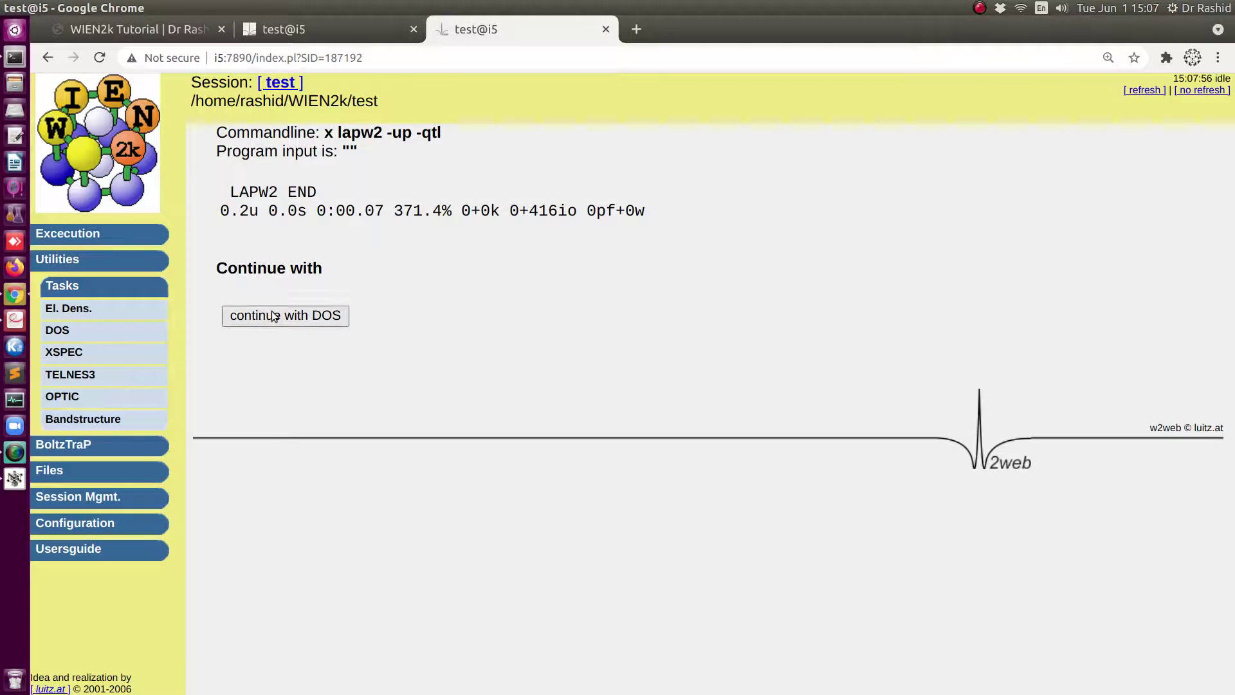
pyautogui.scroll(-5, 233, 371)
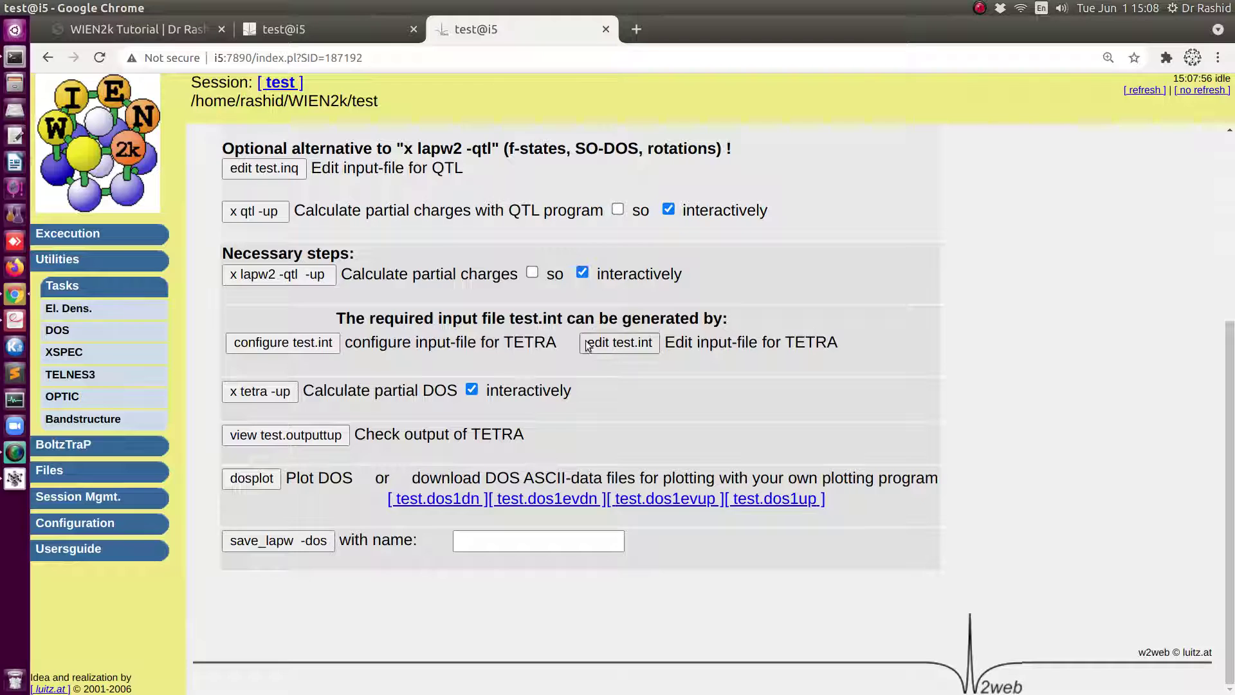
pyautogui.click(601, 342)
pyautogui.click(319, 185)
pyautogui.scroll(-5, 358, 395)
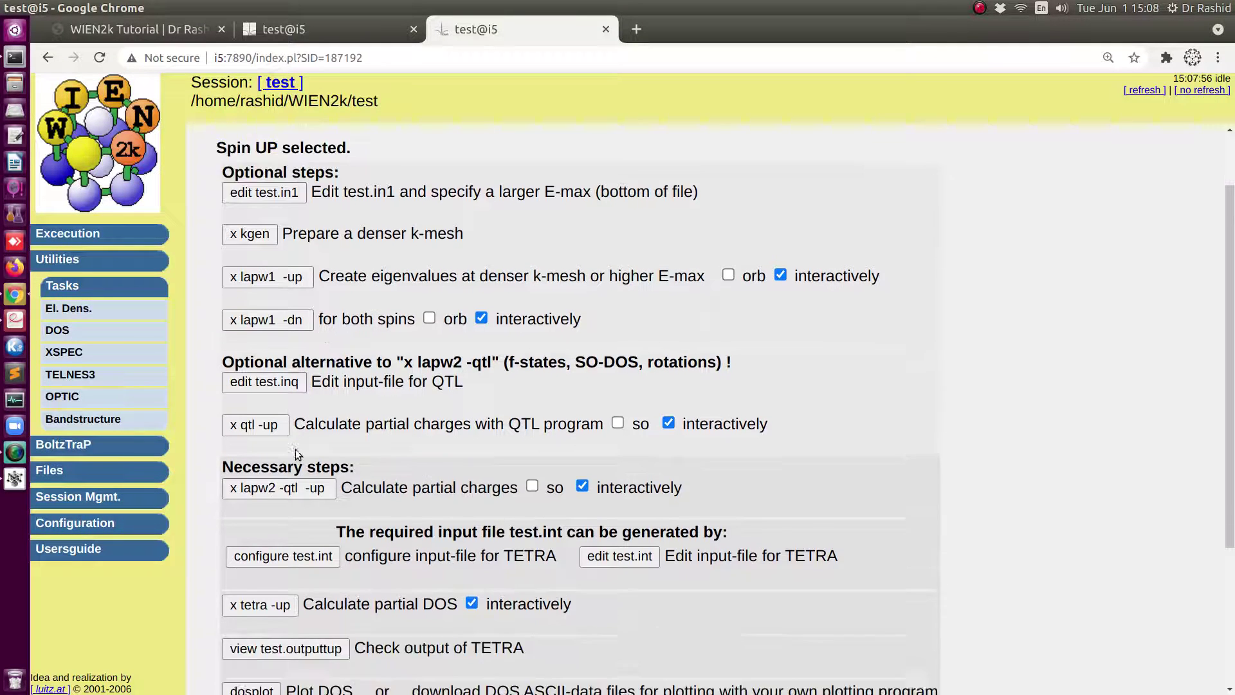
pyautogui.click(269, 473)
pyautogui.click(308, 316)
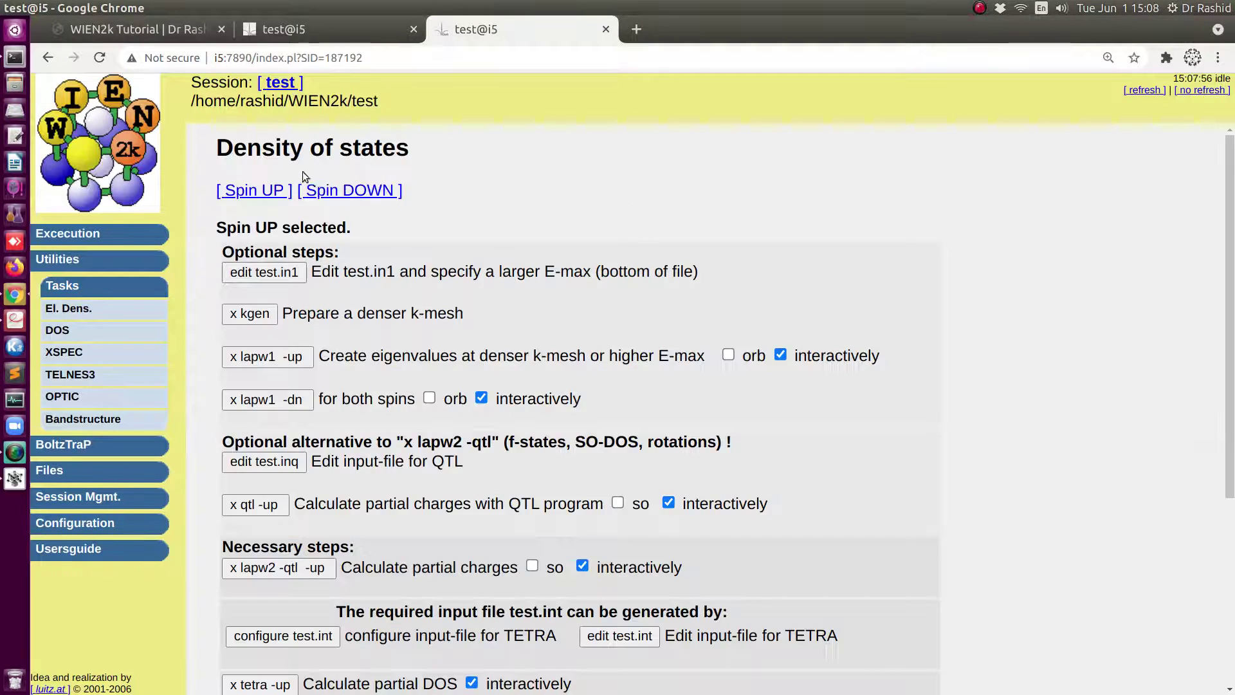
# Repeat for spin down with x lapw2 -dn -qtl and x tetra -dn, then return to Spin UP
pyautogui.click(321, 190)
pyautogui.click(269, 566)
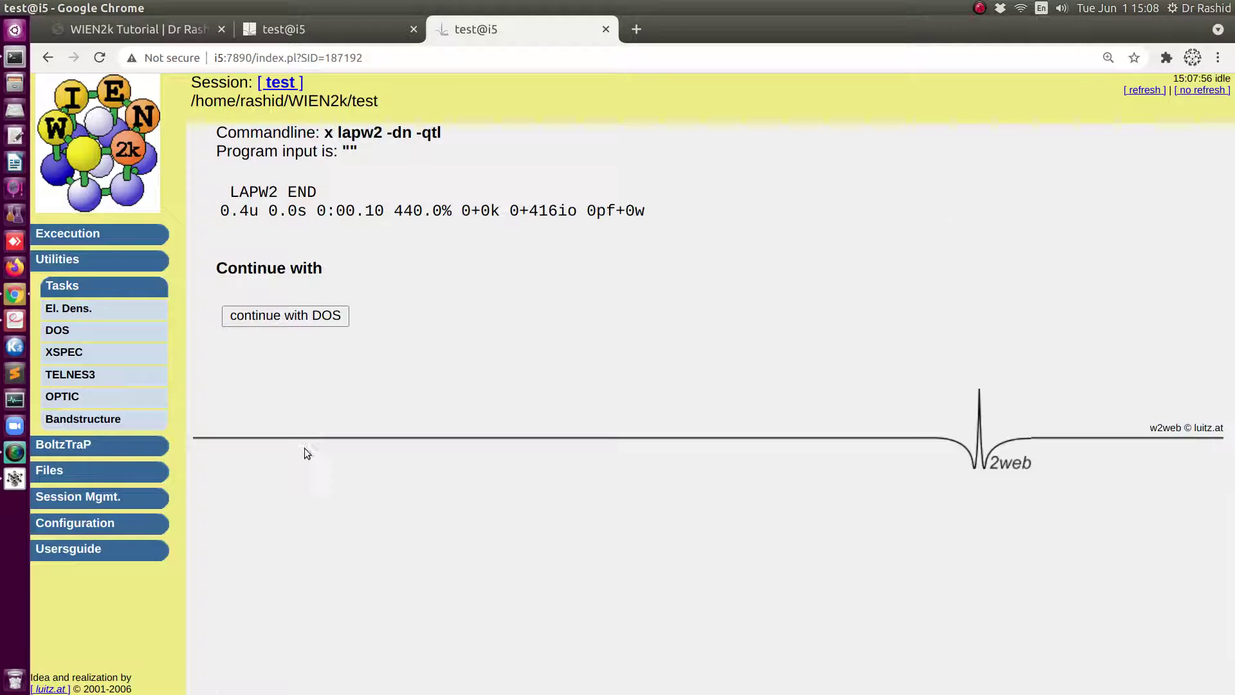
pyautogui.click(306, 317)
pyautogui.scroll(-5, 307, 330)
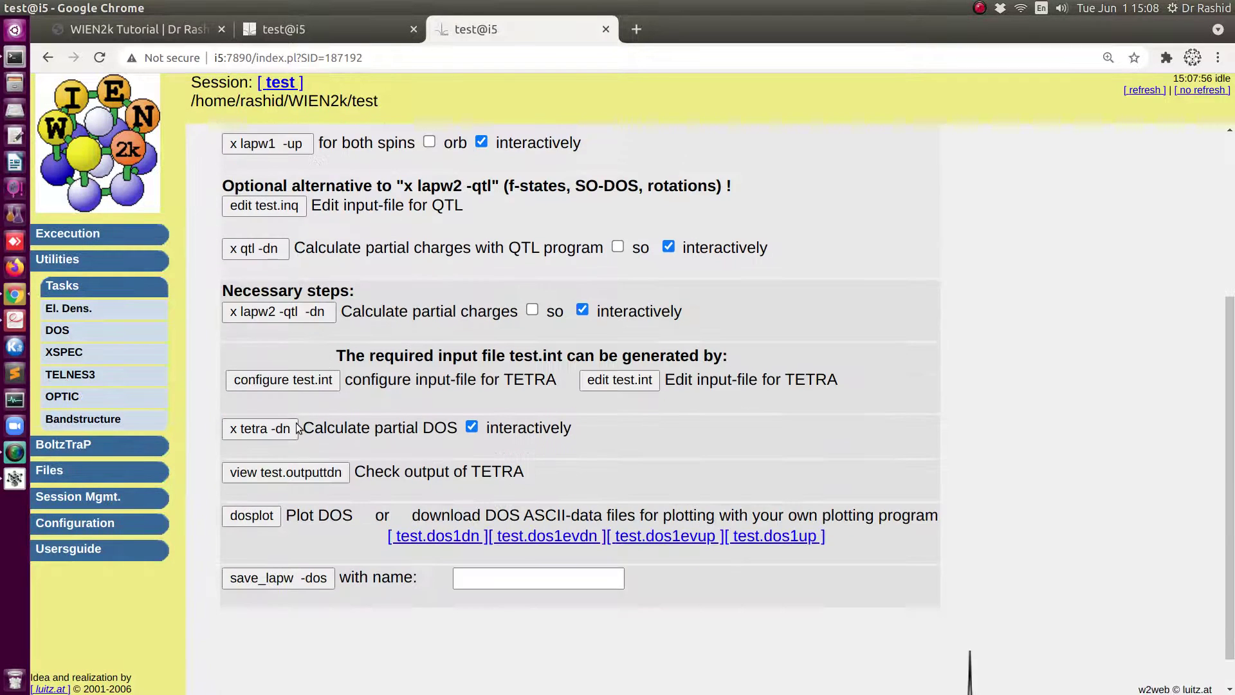
pyautogui.click(260, 427)
pyautogui.click(284, 315)
pyautogui.click(256, 190)
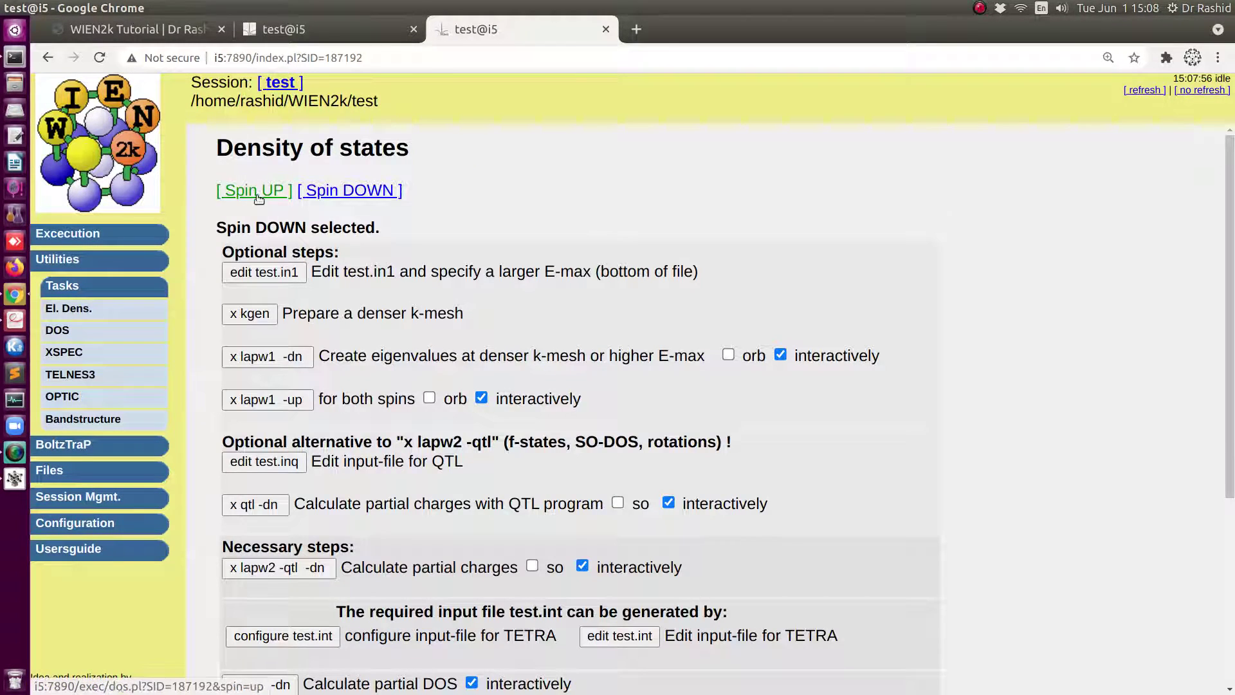
pyautogui.scroll(-5, 337, 544)
# Plot Ni1 and O total DOS with spin-down negative, comparing it against the earlier plot tab
pyautogui.click(268, 484)
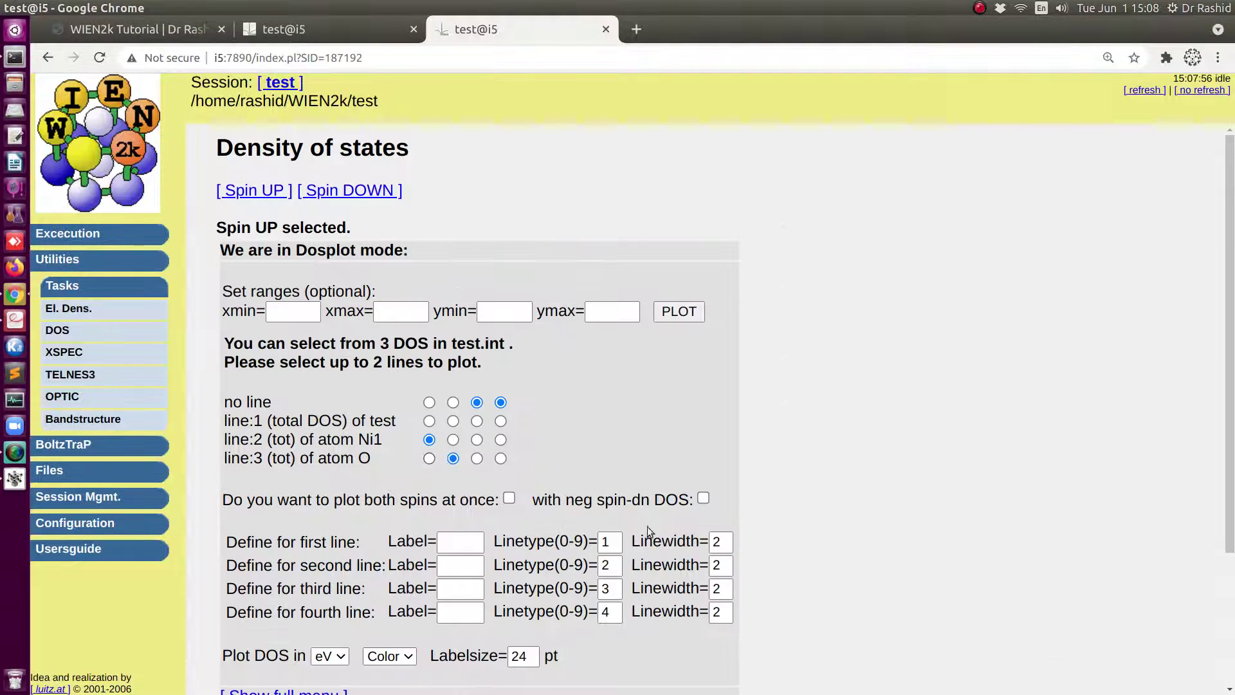
pyautogui.click(703, 498)
pyautogui.click(677, 320)
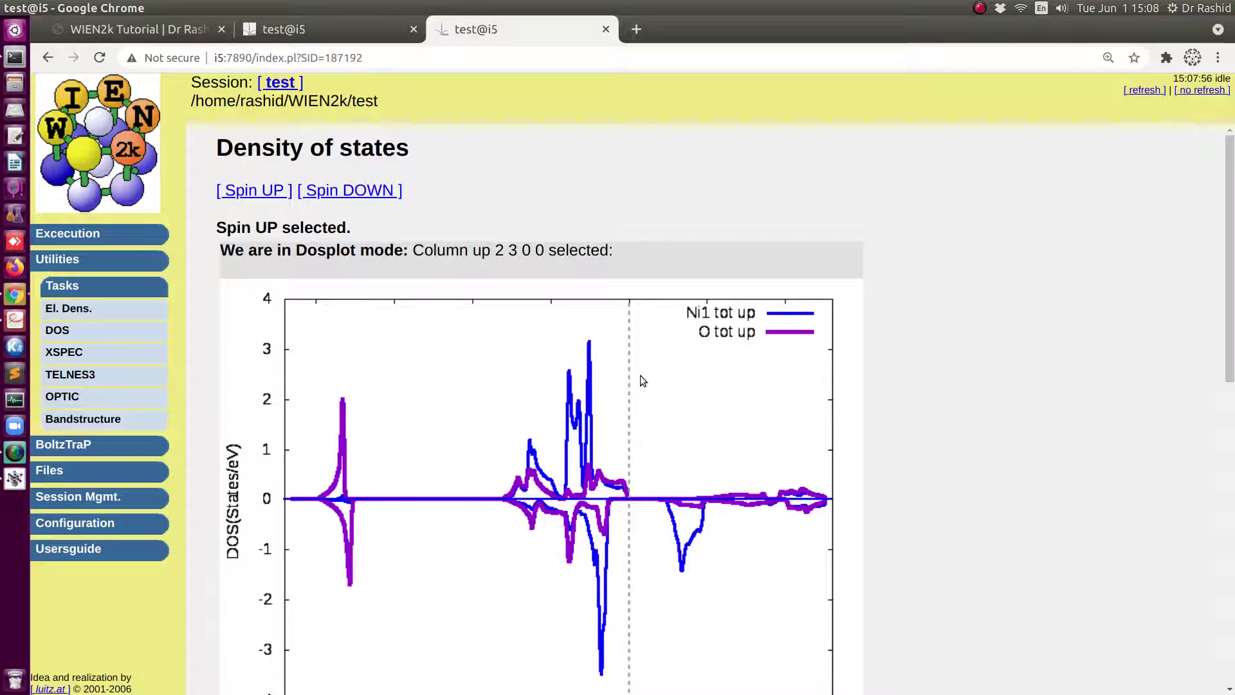
pyautogui.scroll(-5, 640, 377)
pyautogui.click(299, 26)
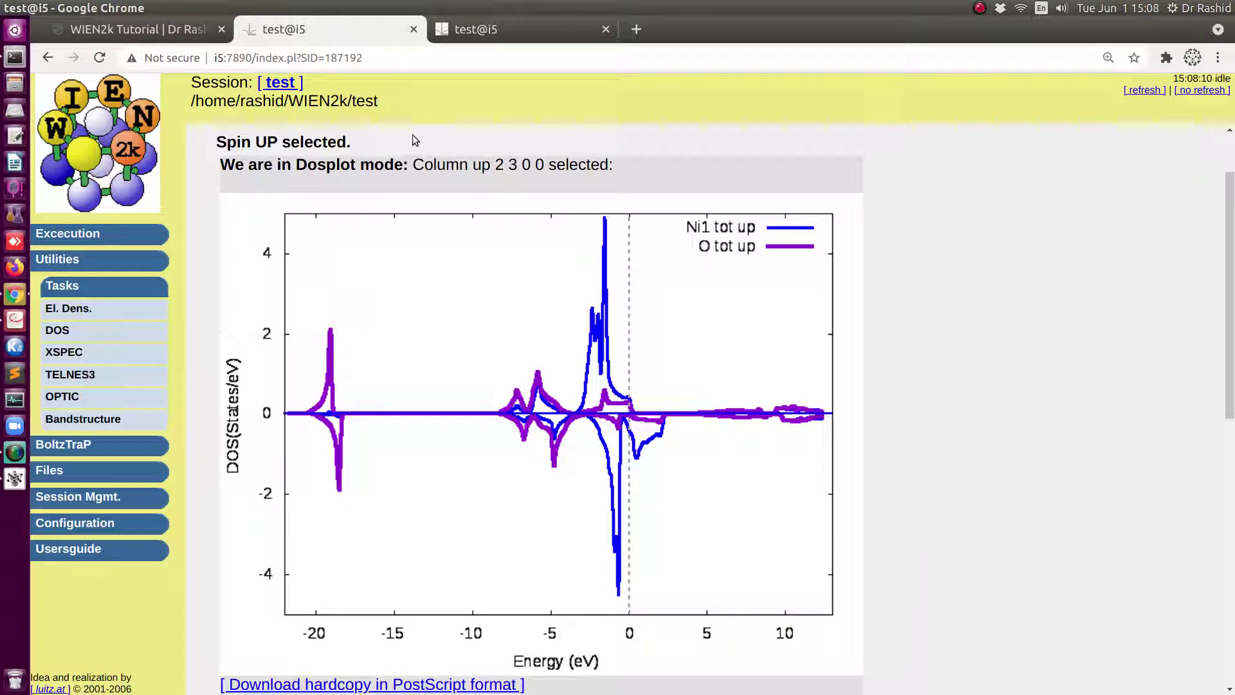
pyautogui.scroll(-5, 418, 139)
pyautogui.click(515, 29)
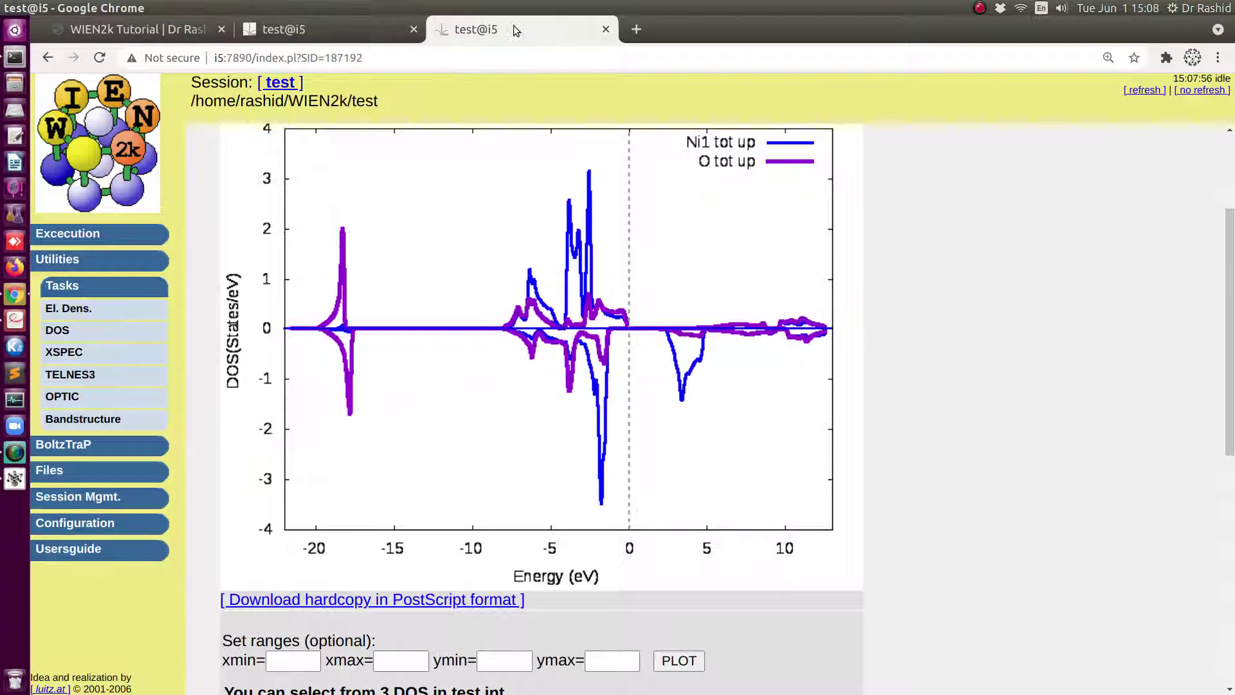
pyautogui.click(305, 30)
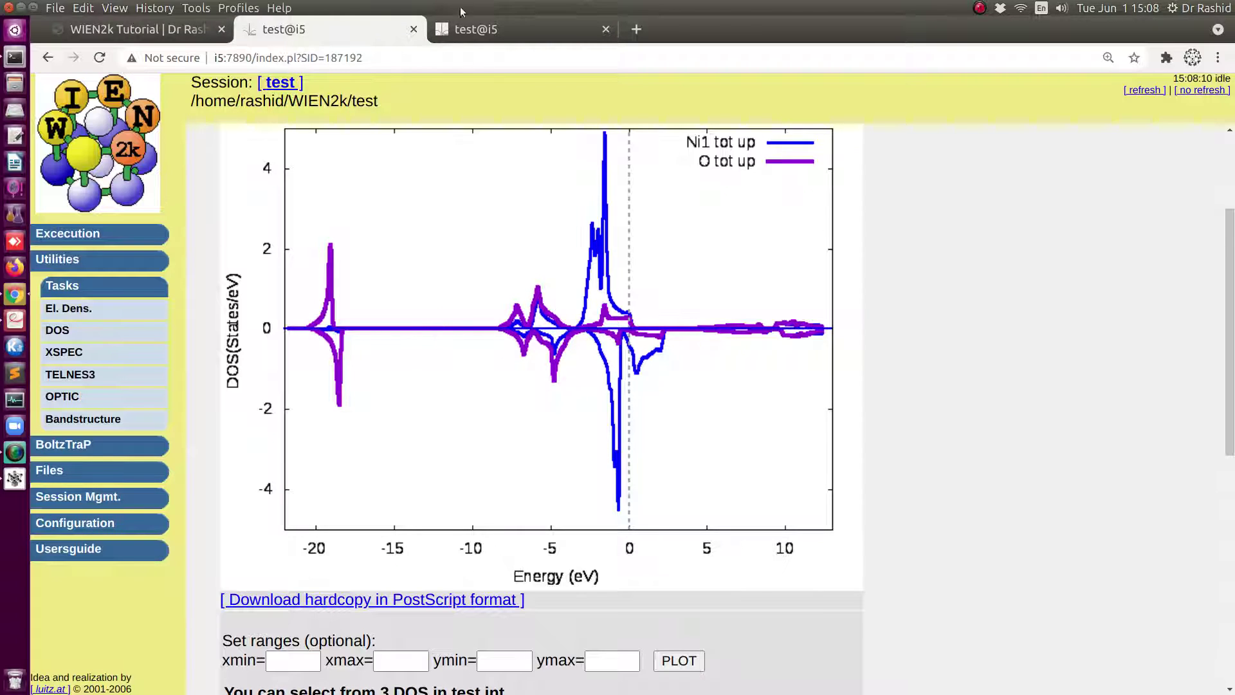
pyautogui.click(470, 29)
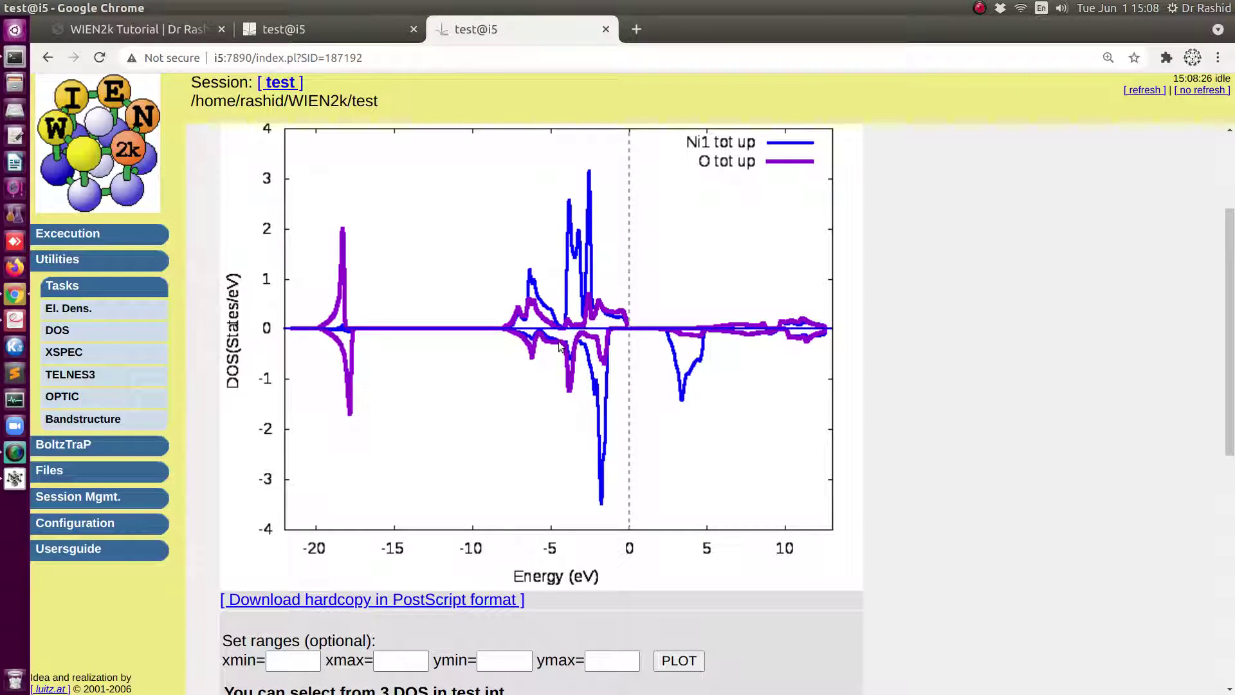
# Reopen the w2web test session in a new browser tab after glancing at the user guide
pyautogui.click(637, 29)
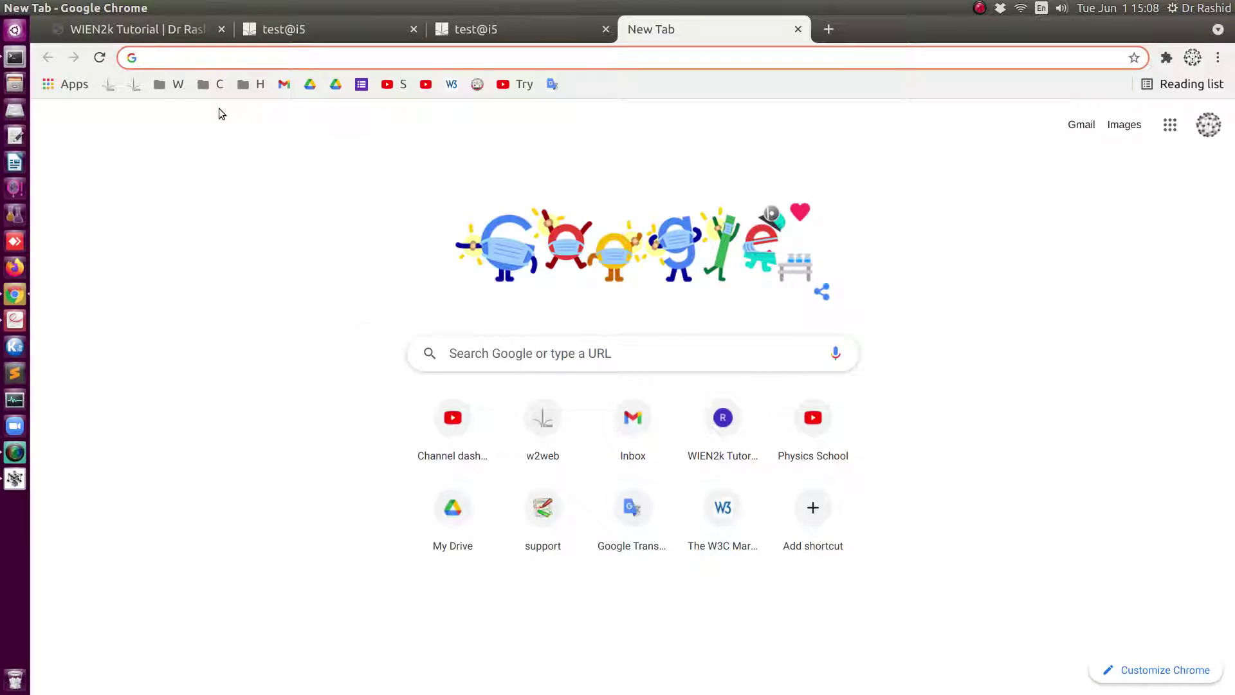
pyautogui.click(128, 86)
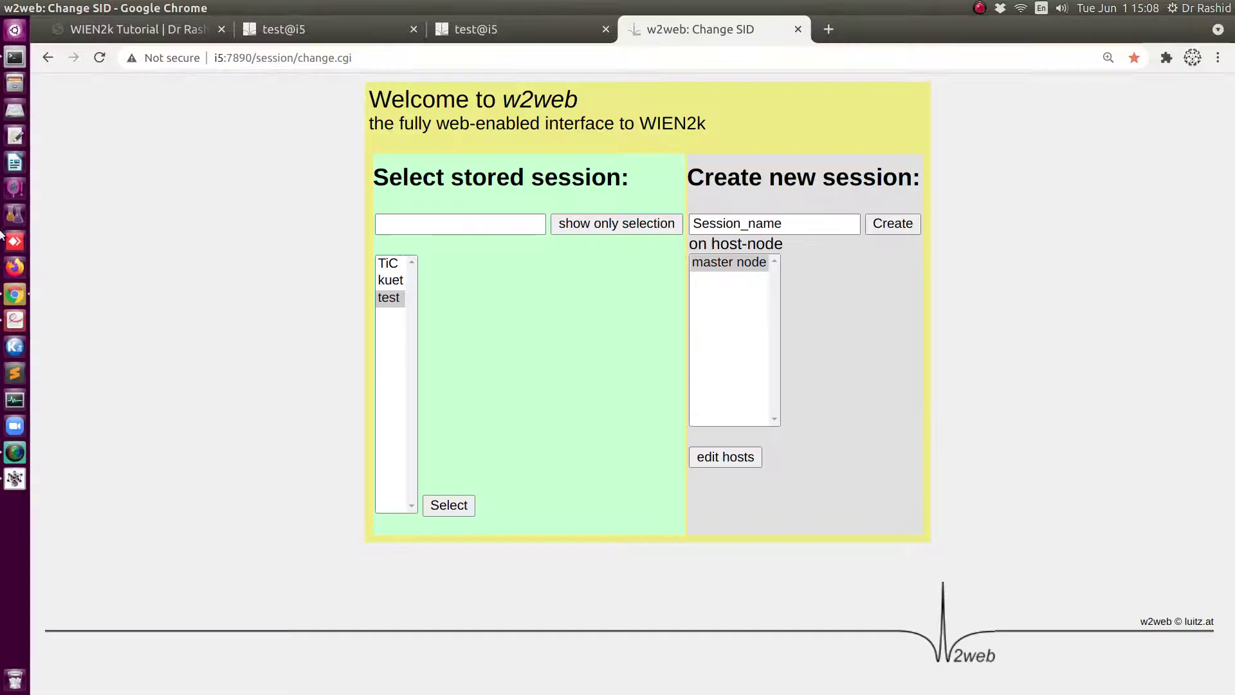
pyautogui.click(16, 327)
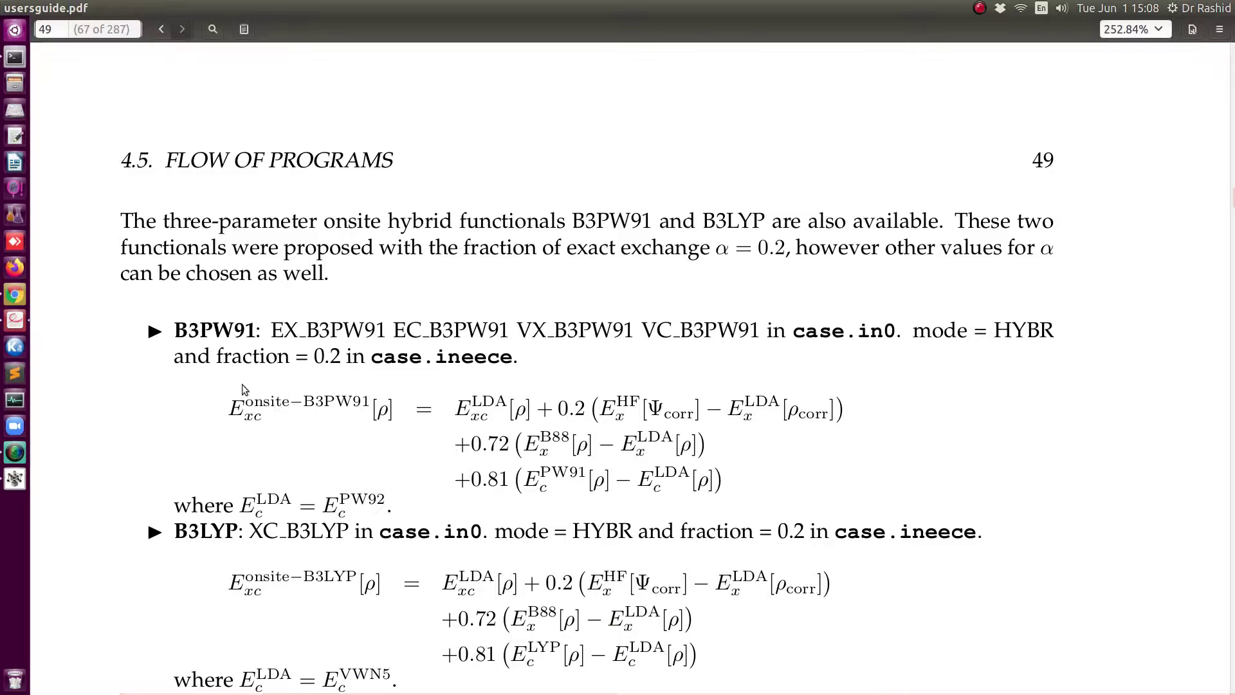
pyautogui.scroll(10, 373, 424)
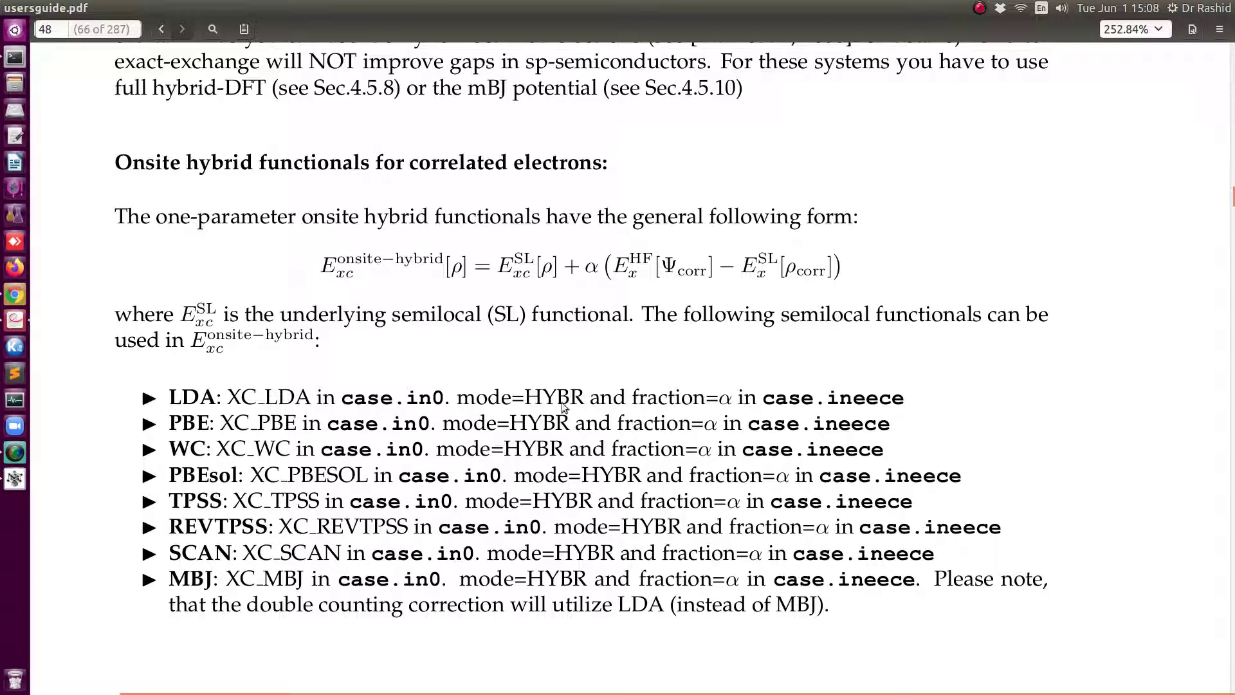
pyautogui.hotkey('alt', 'Tab')
pyautogui.click(448, 505)
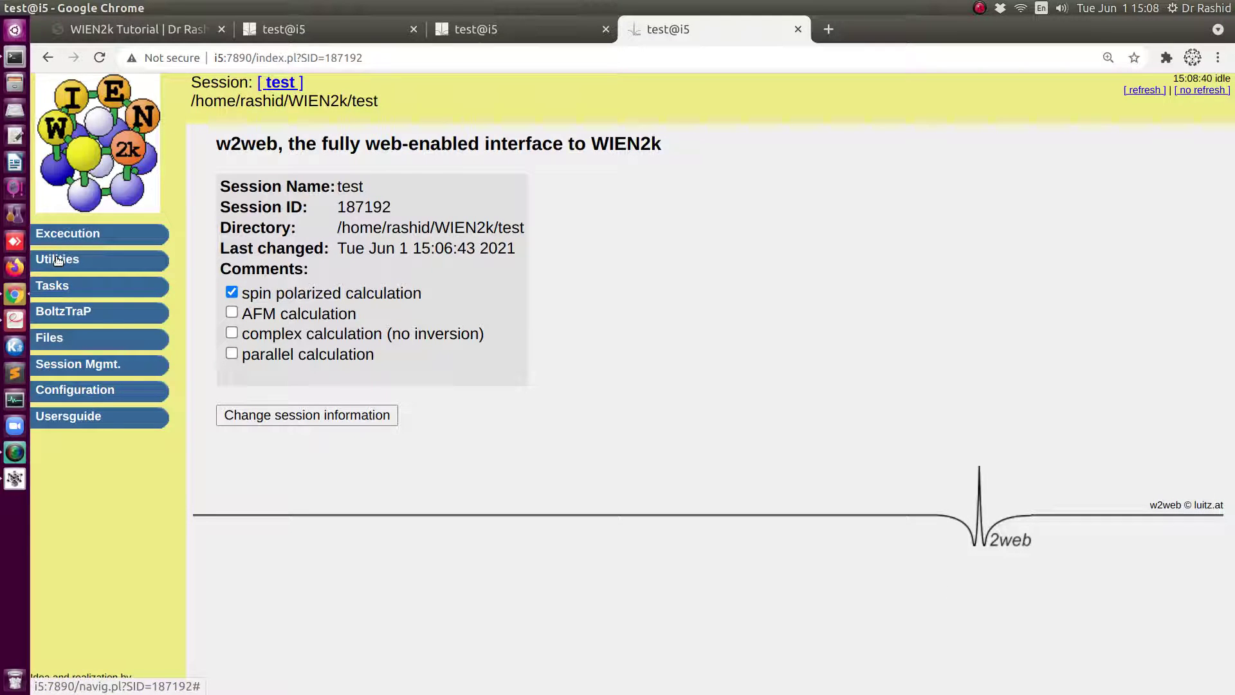
# Save the test case files under the name hybrid (hybrid.struct, hybrid.clmsum, etc.) with save_lapw
pyautogui.click(64, 261)
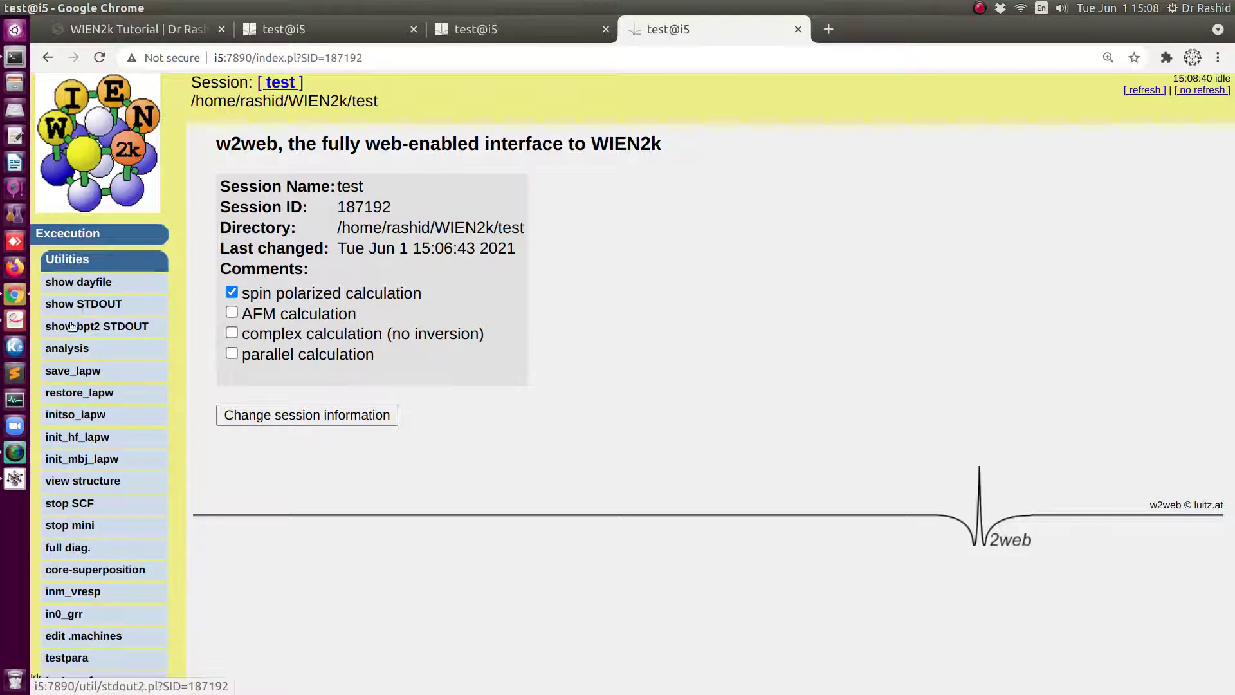
pyautogui.click(64, 375)
pyautogui.click(450, 222)
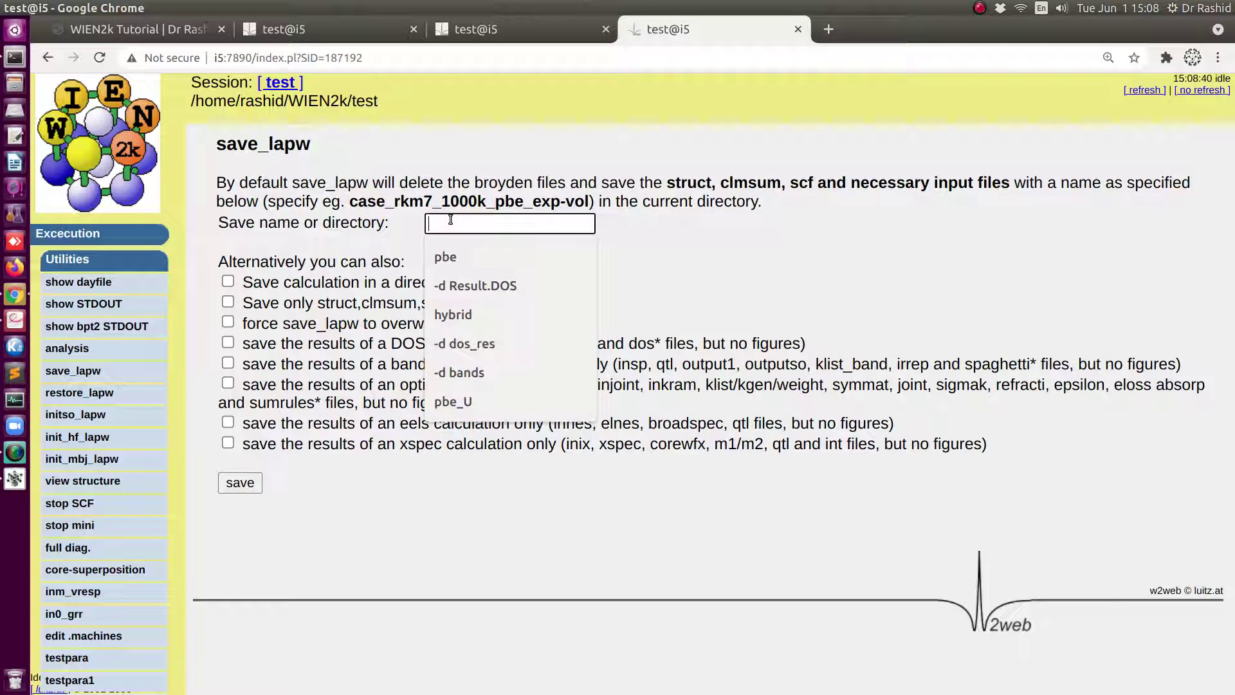
pyautogui.click(446, 308)
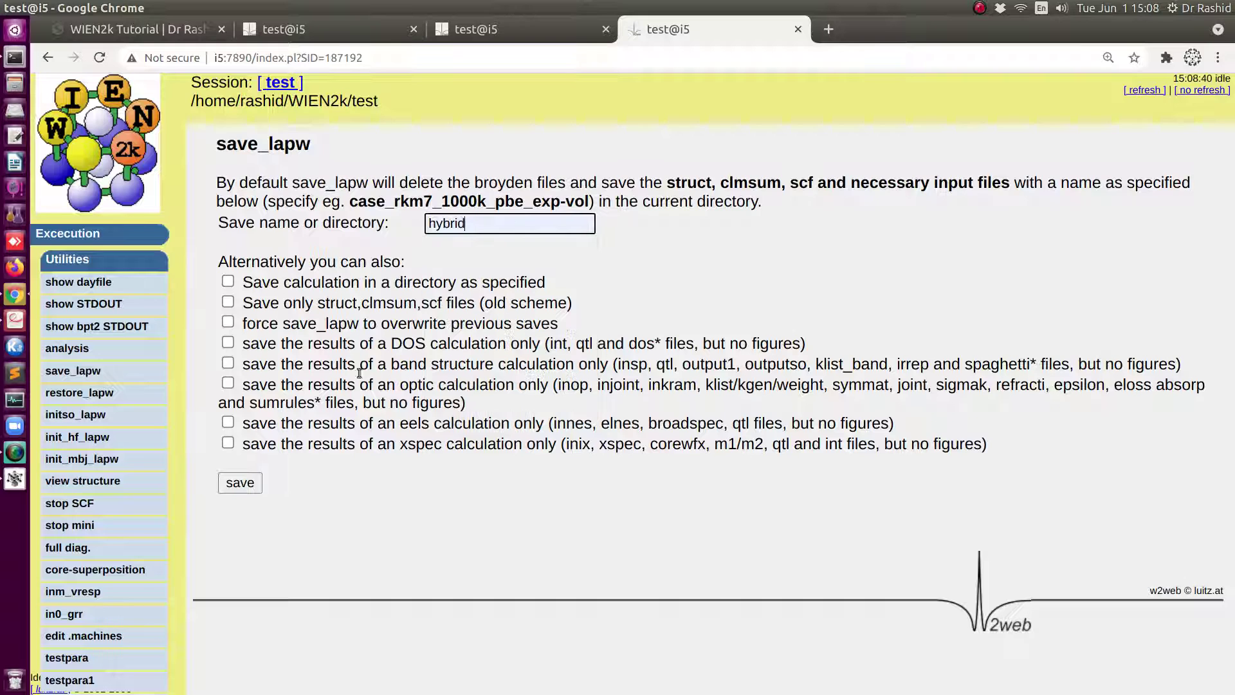
pyautogui.click(249, 488)
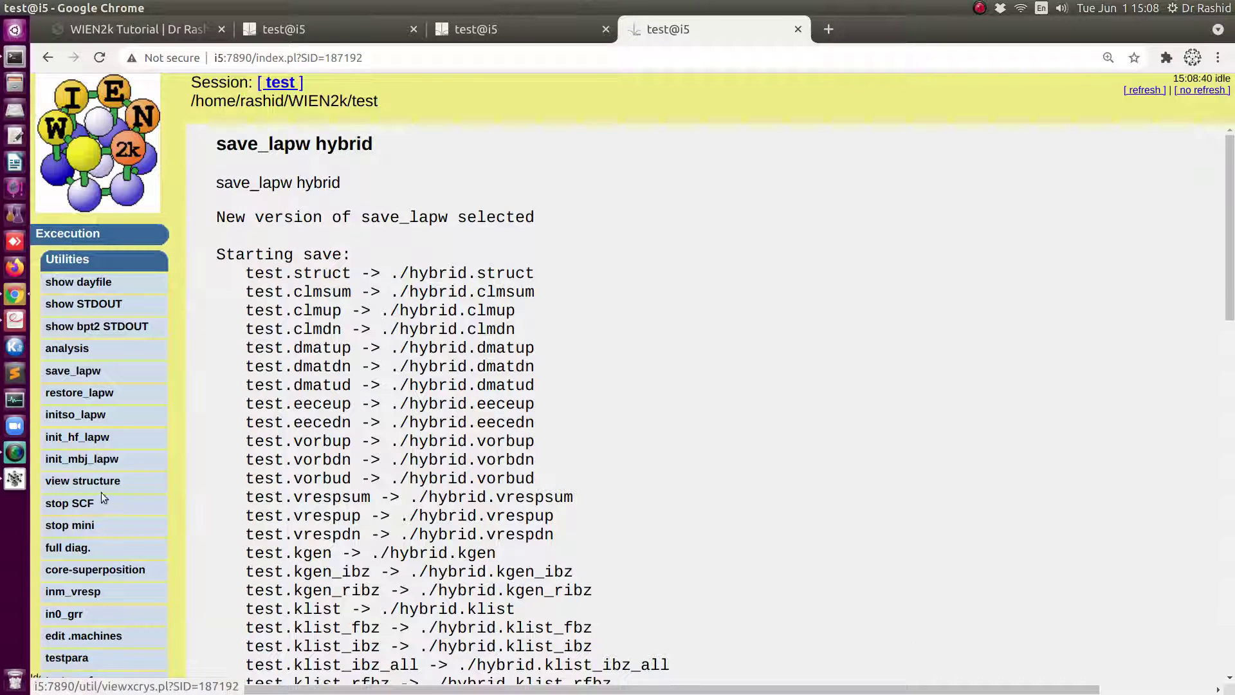
pyautogui.click(66, 258)
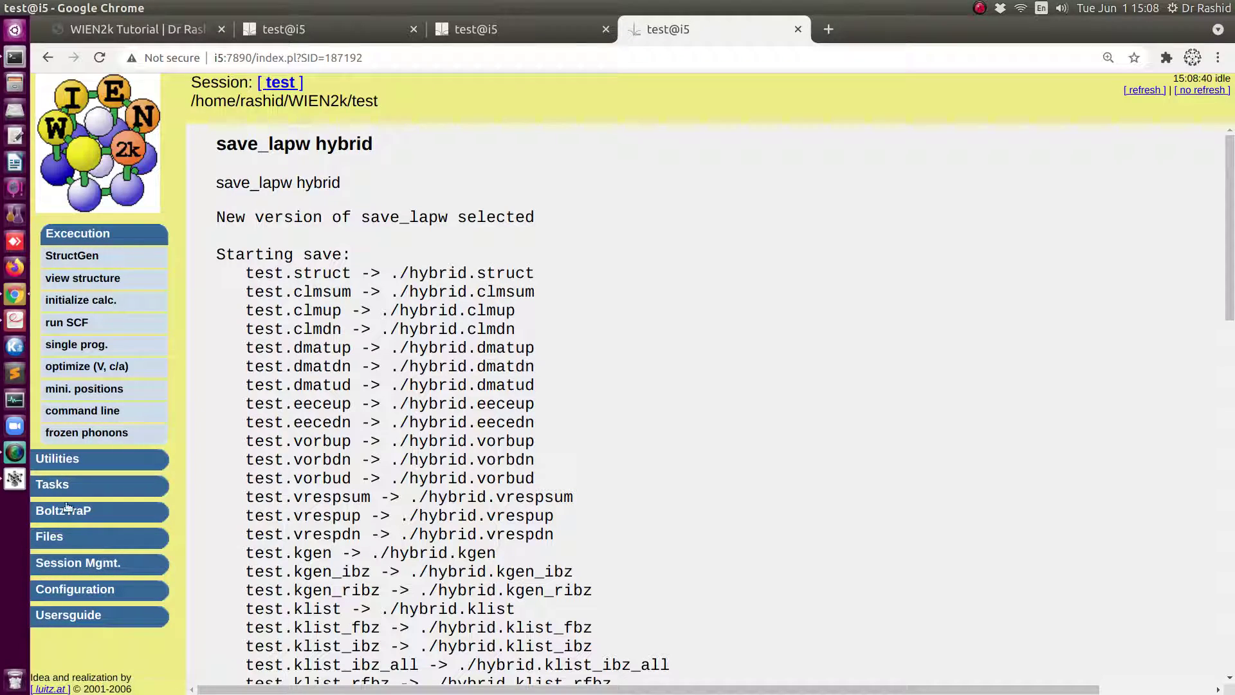
# Edit test.ineece to change the exact-exchange fraction from 0.25 to 0.85, then save it
pyautogui.click(55, 537)
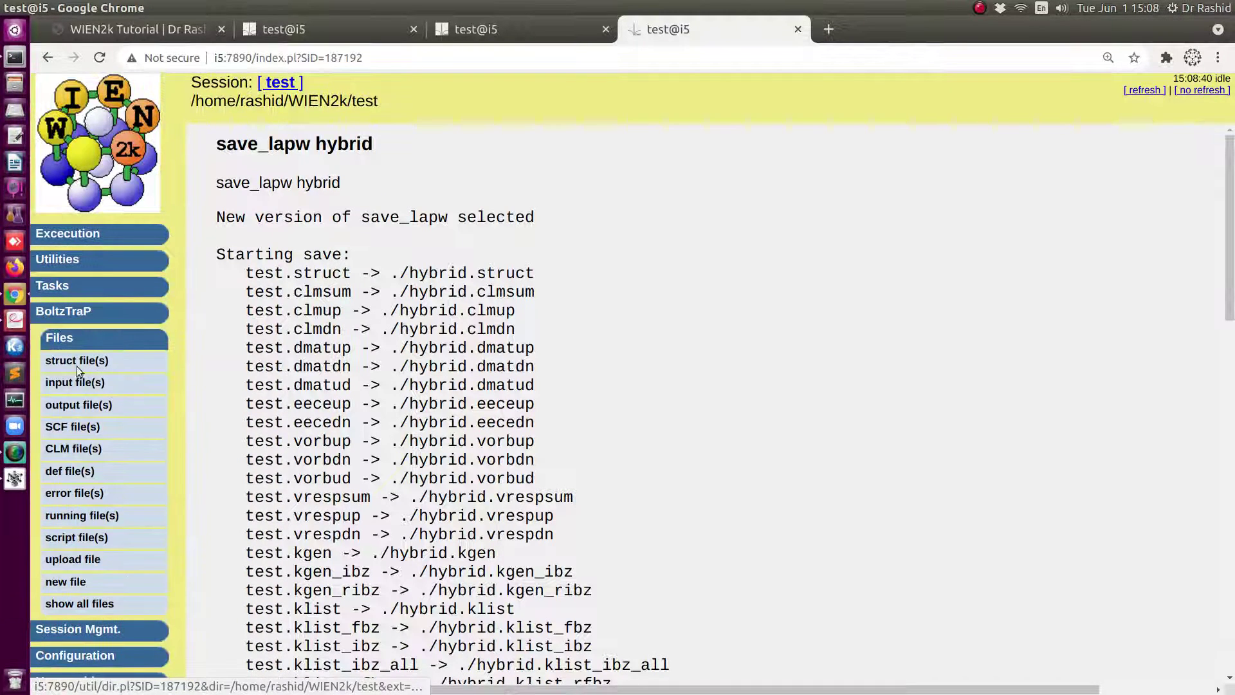
pyautogui.click(55, 385)
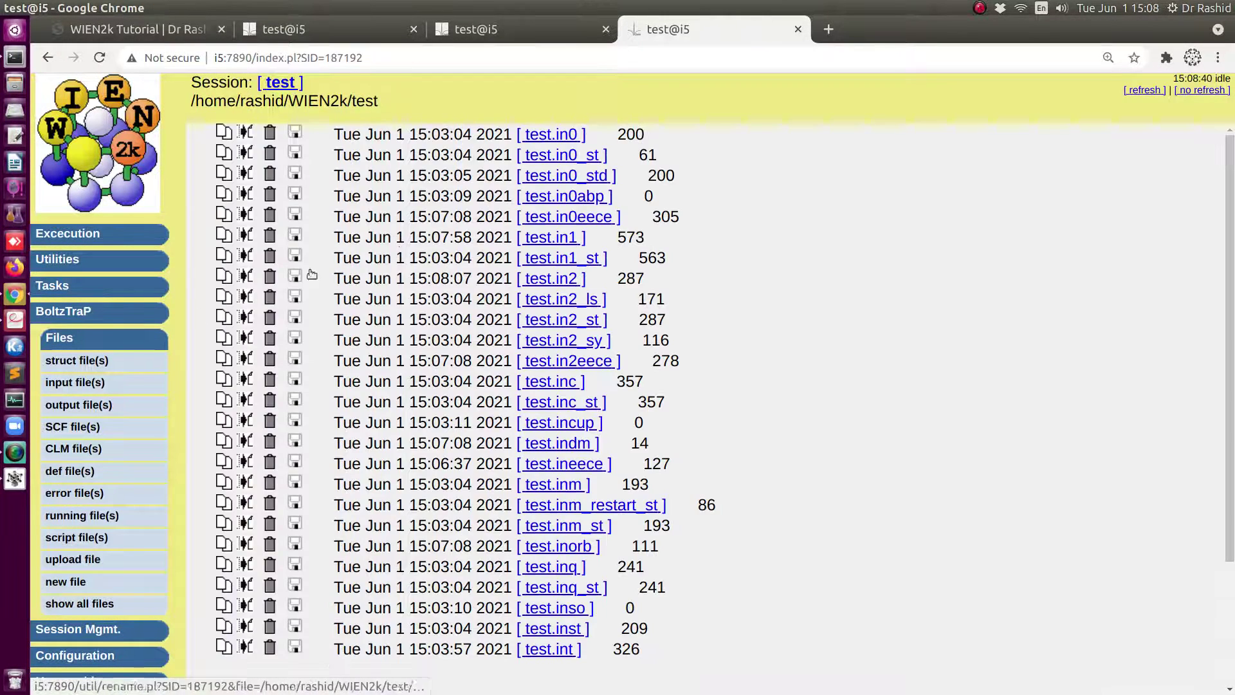
pyautogui.click(572, 468)
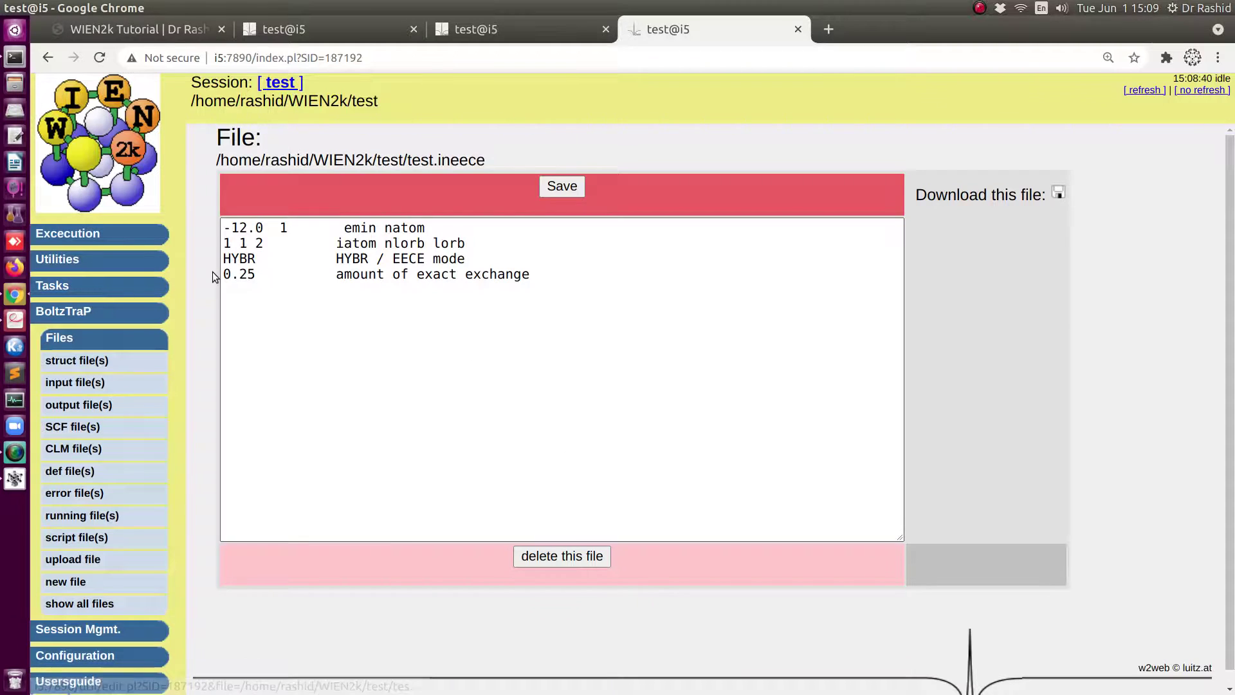
pyautogui.click(249, 275)
pyautogui.press('BackSpace')
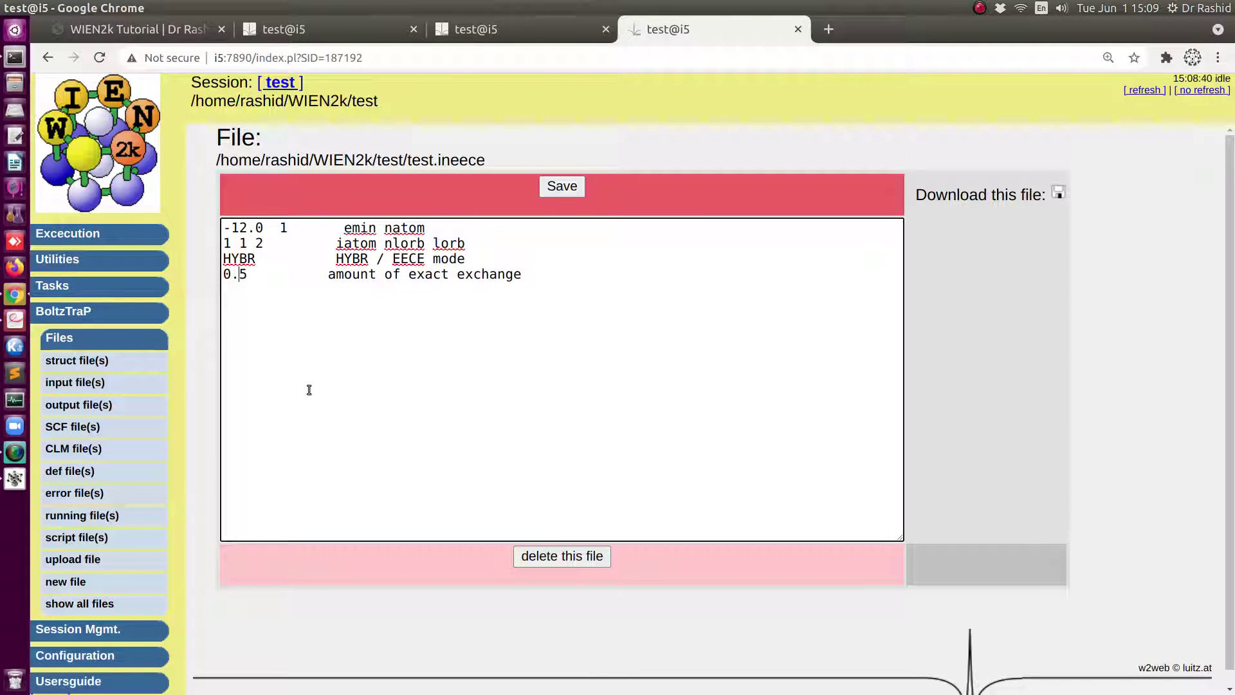
pyautogui.write('8')
pyautogui.click(552, 191)
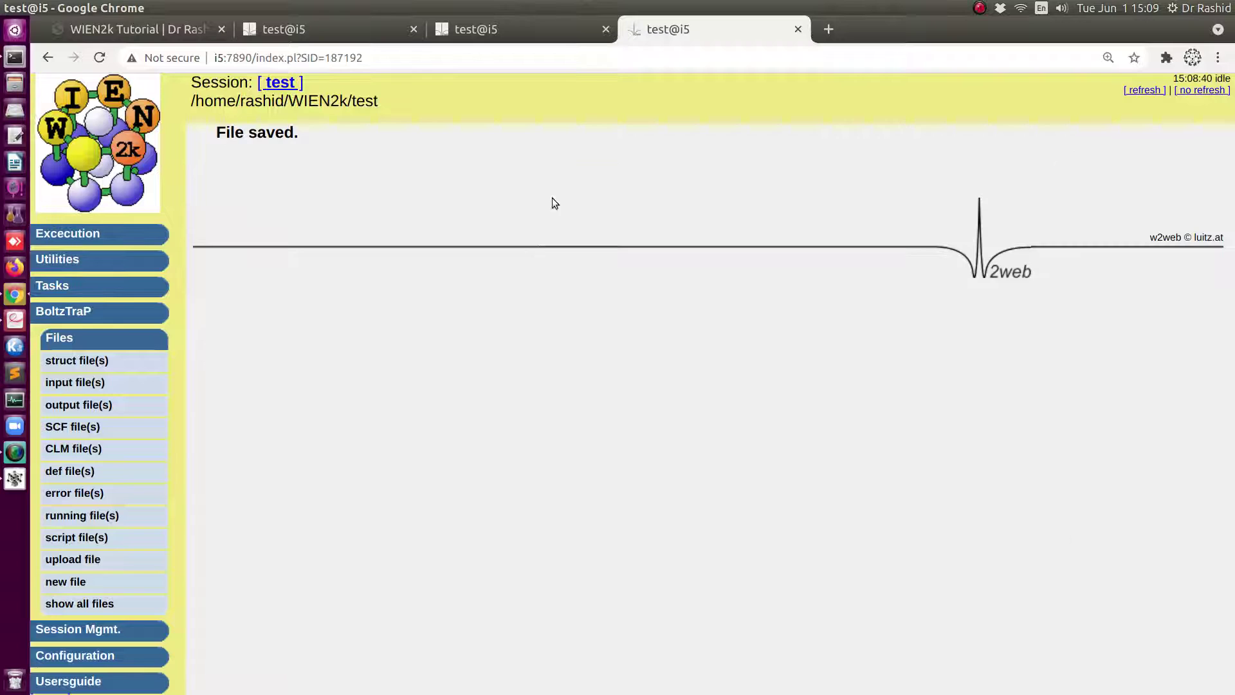
# Start the spin-polarized SCF cycle with the eece exact-exchange option enabled
pyautogui.click(67, 262)
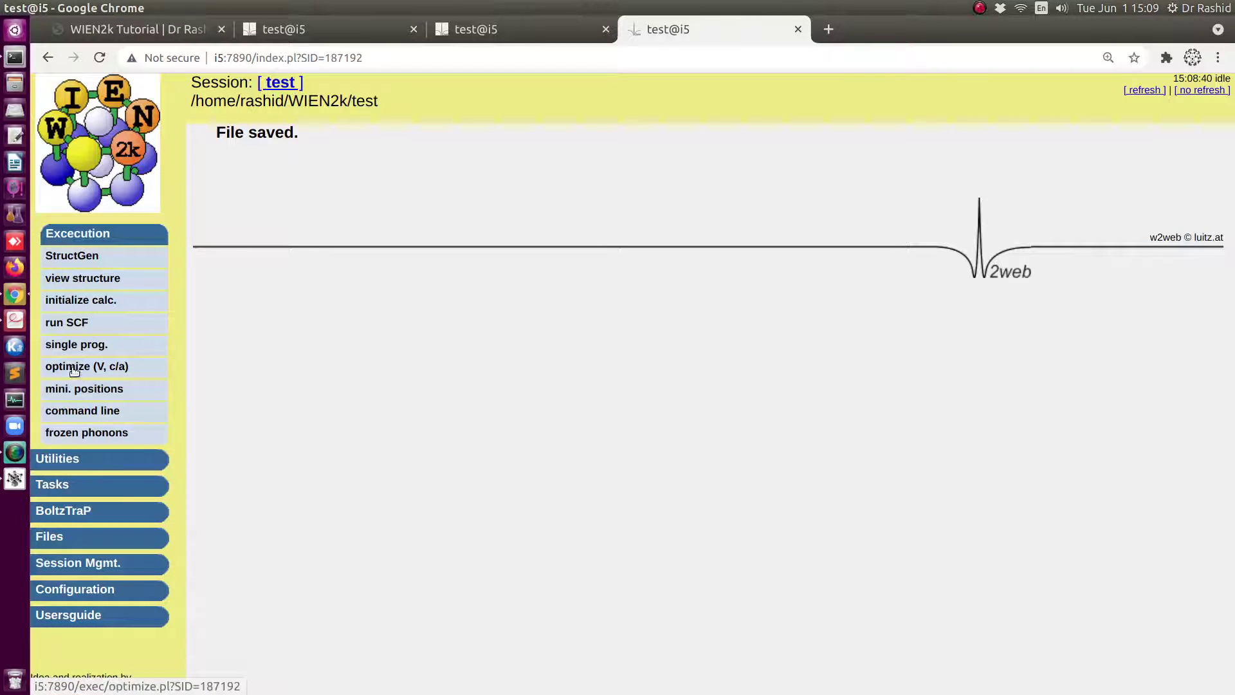
pyautogui.click(65, 323)
pyautogui.scroll(-3, 296, 569)
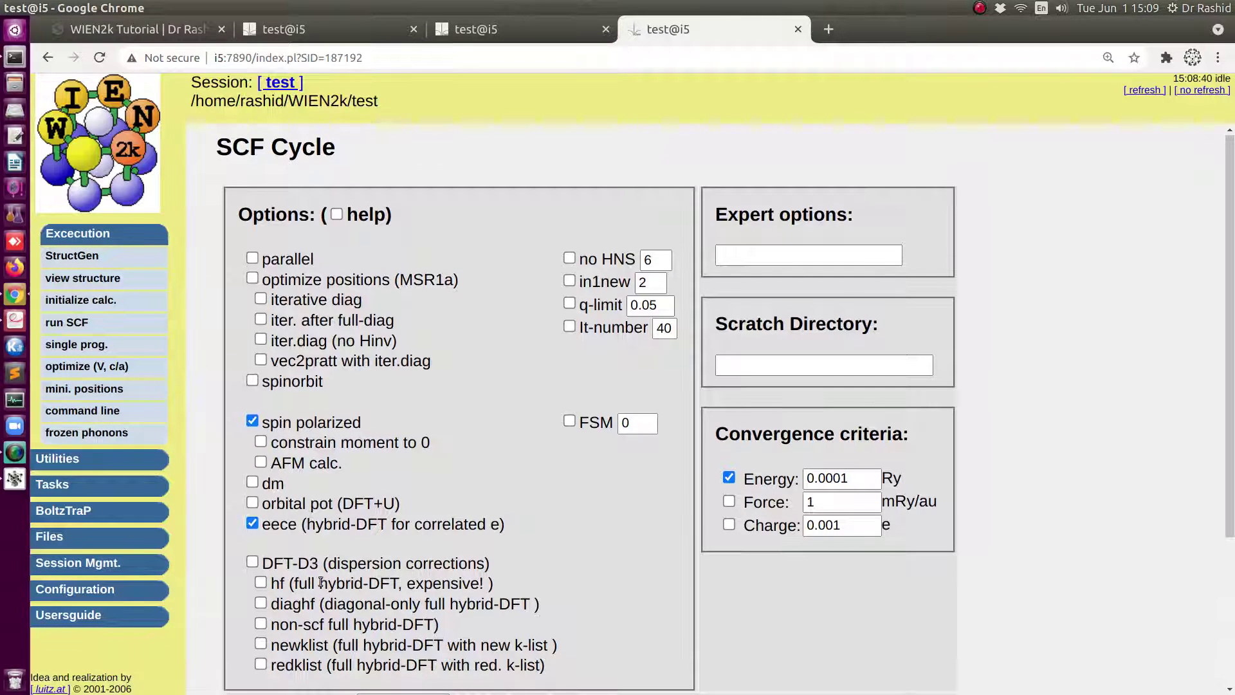
pyautogui.click(279, 580)
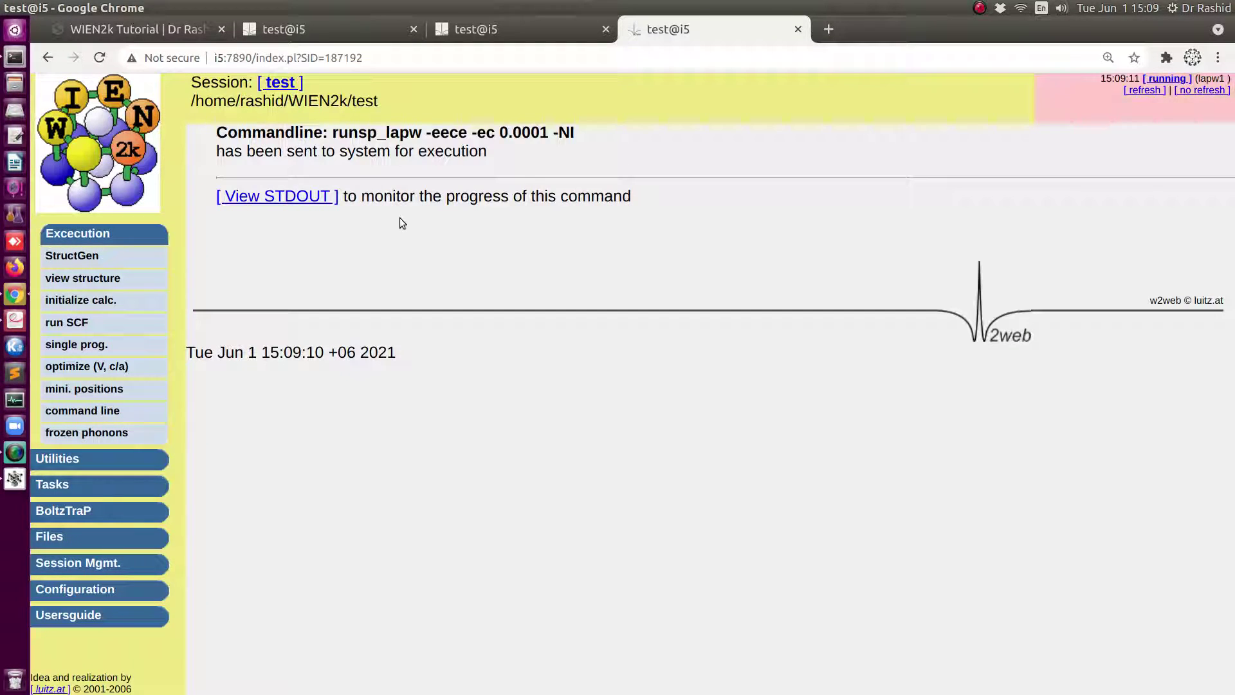
# Follow the SCF output in reverse order until it stops after cycle 12
pyautogui.click(304, 202)
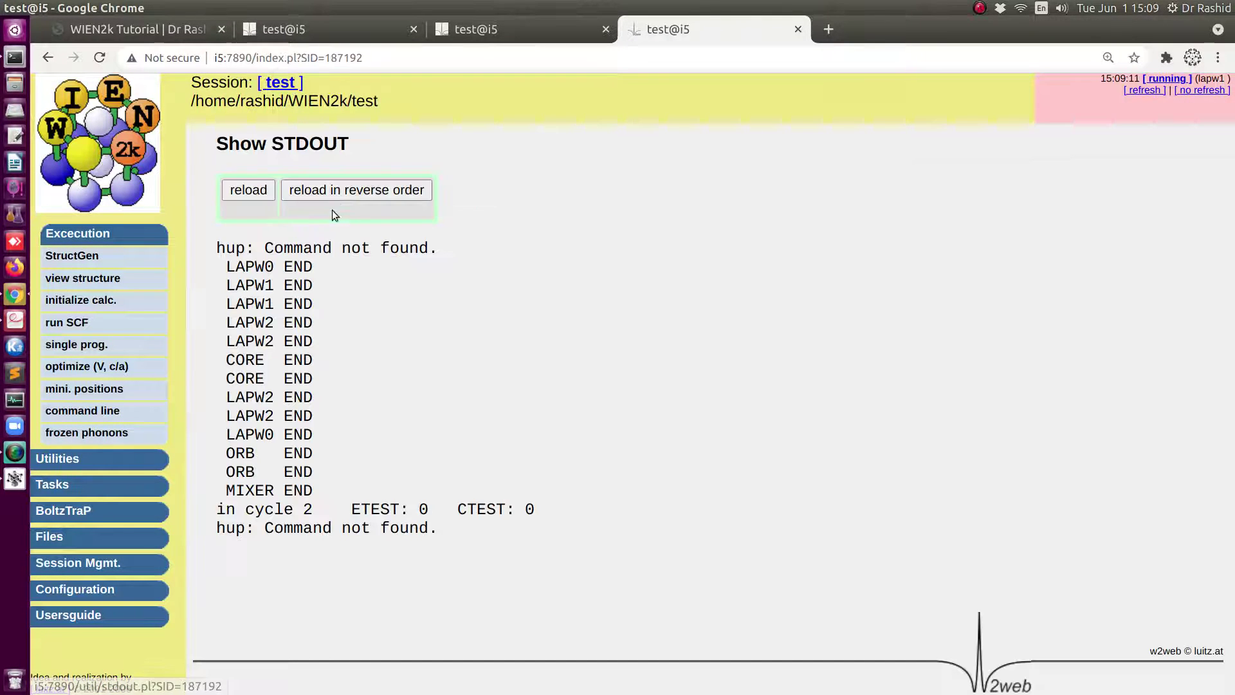
pyautogui.click(331, 191)
pyautogui.click(335, 192)
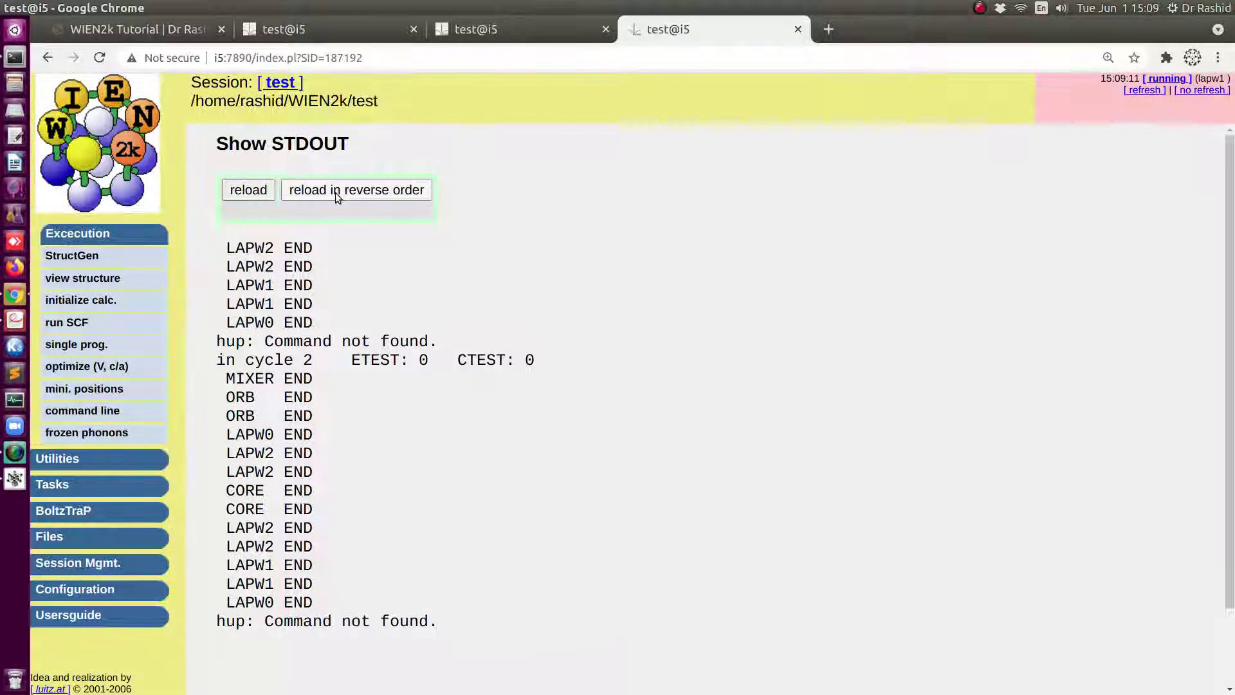
pyautogui.click(343, 193)
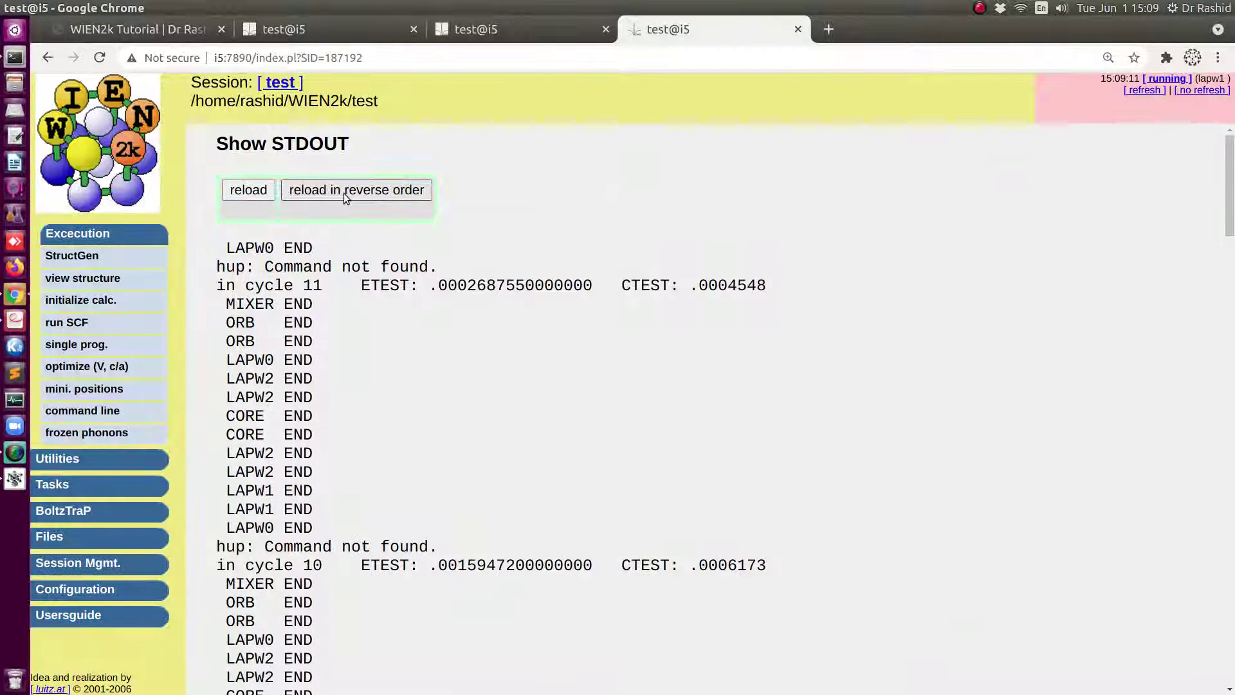
pyautogui.click(343, 193)
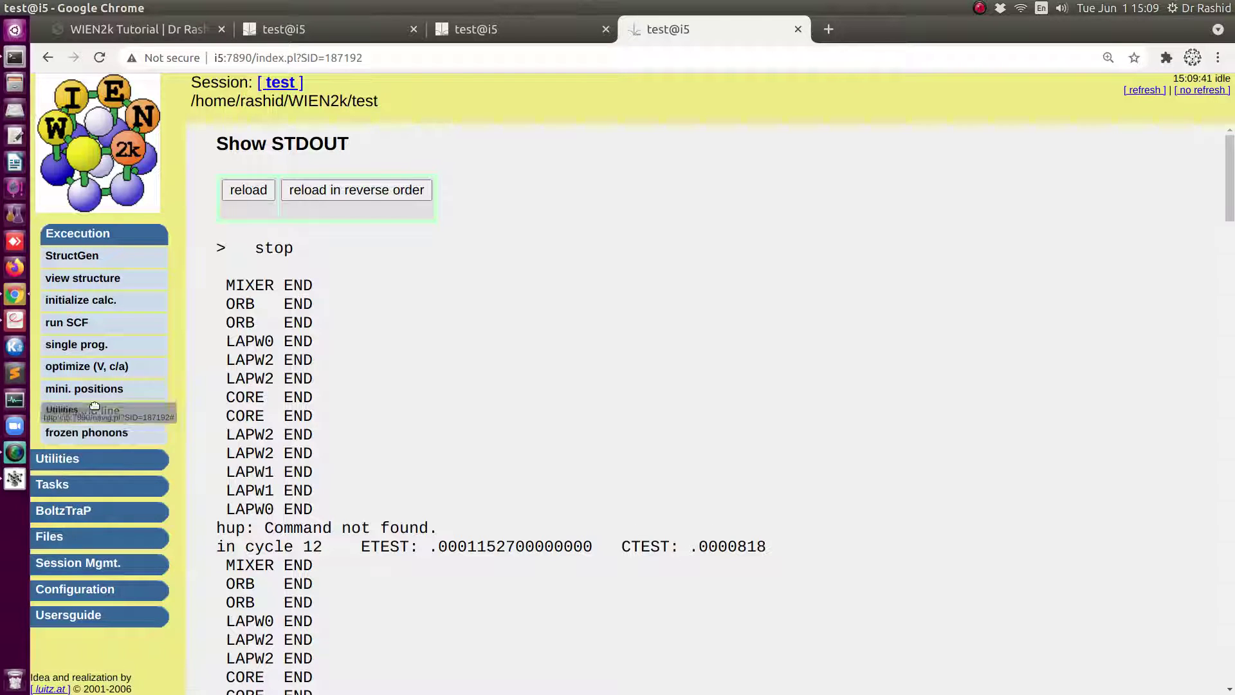
# List the :GAP values from all scf files in the scf analysis
pyautogui.click(79, 459)
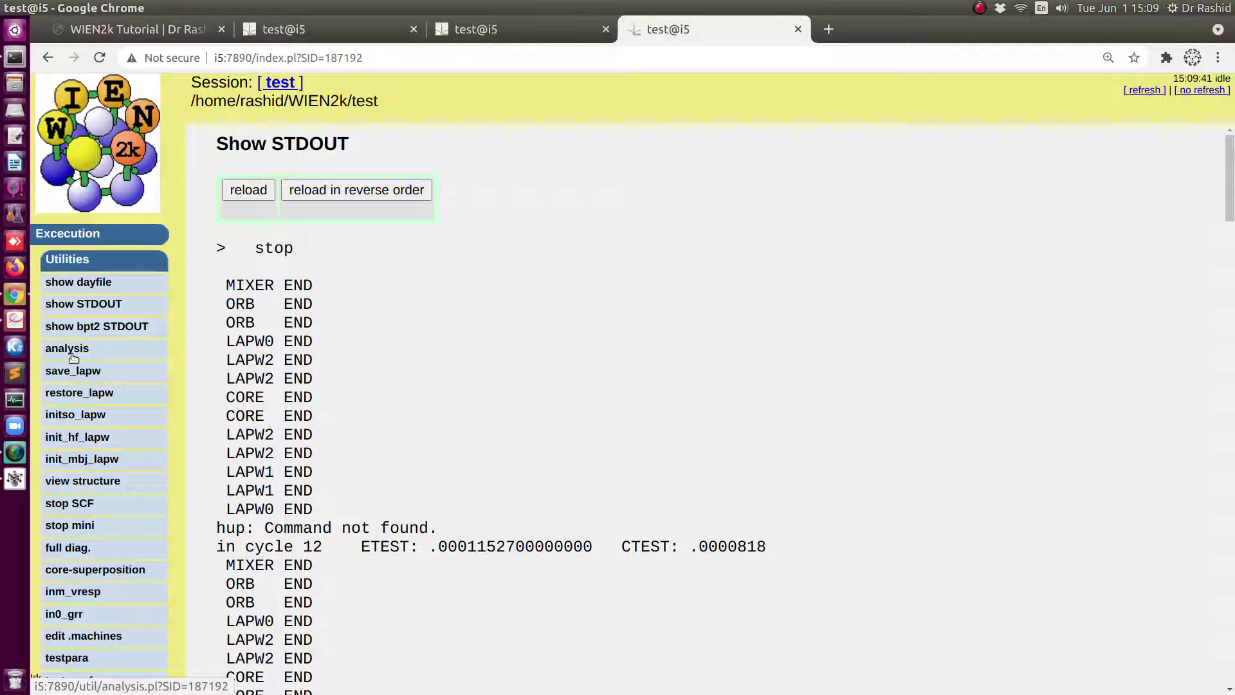
pyautogui.click(70, 352)
pyautogui.click(429, 471)
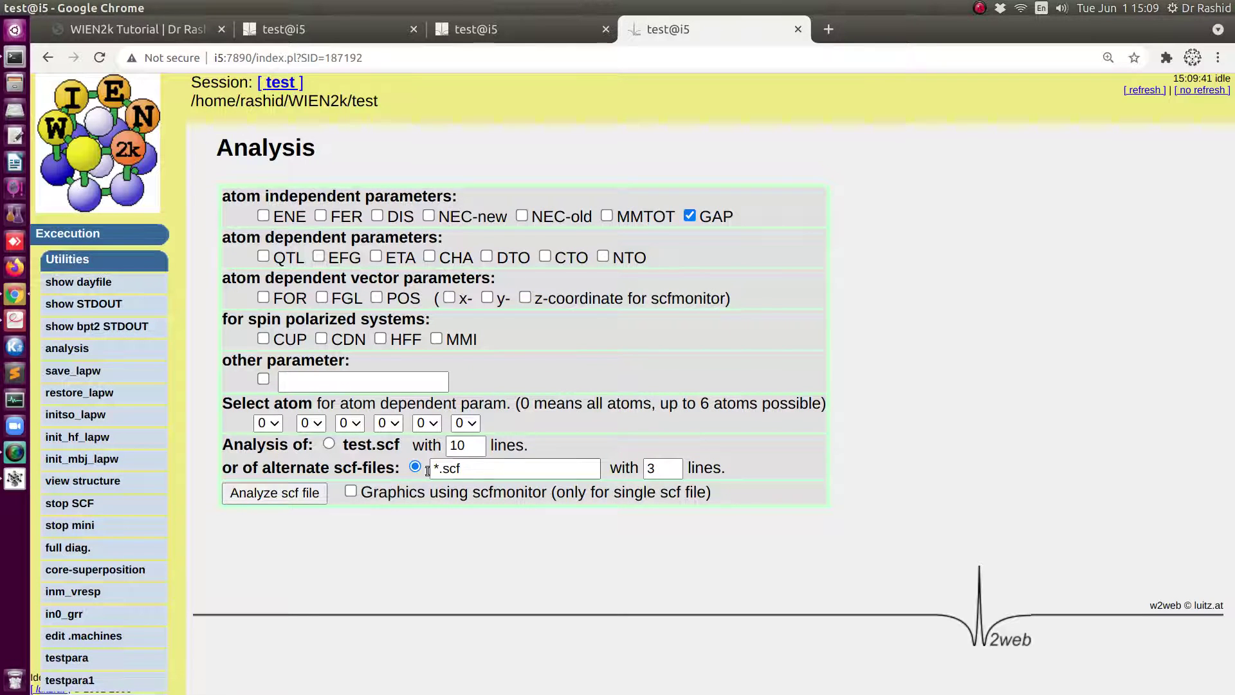
pyautogui.click(296, 497)
pyautogui.scroll(-1, 573, 452)
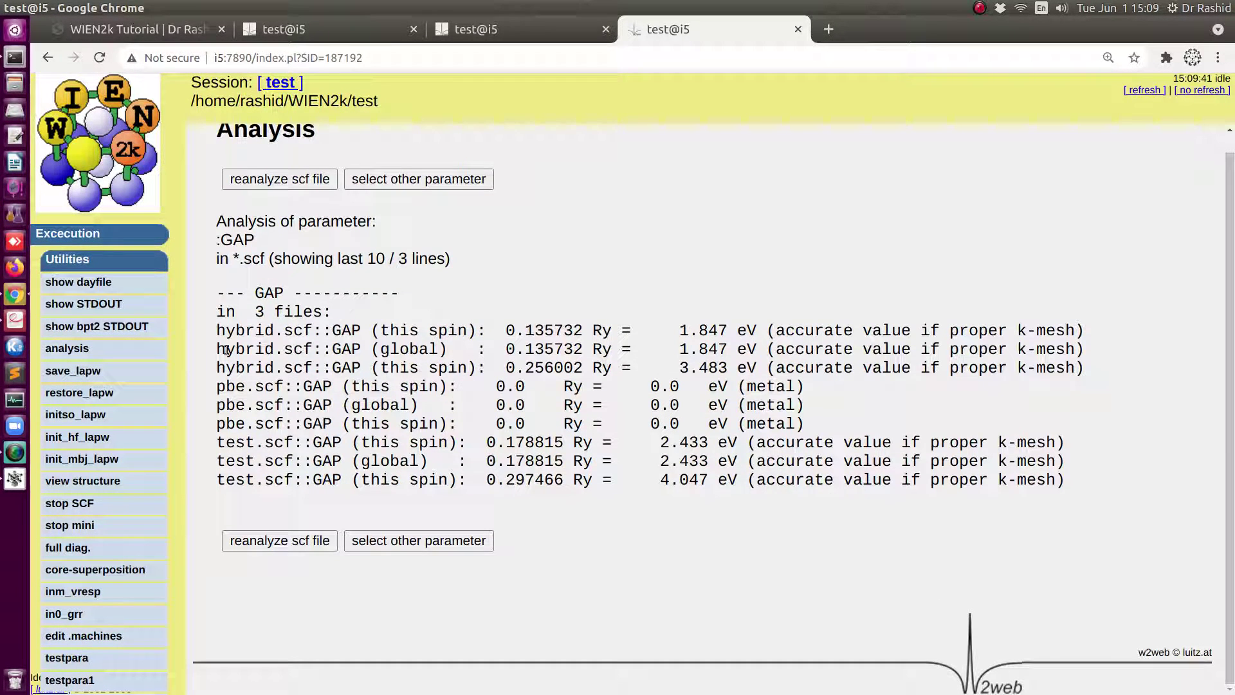
# Highlight the pbe, hybrid and test.scf gap lines, pointing out test's 2.433 eV gap
pyautogui.moveTo(216, 386); pyautogui.dragTo(797, 424)
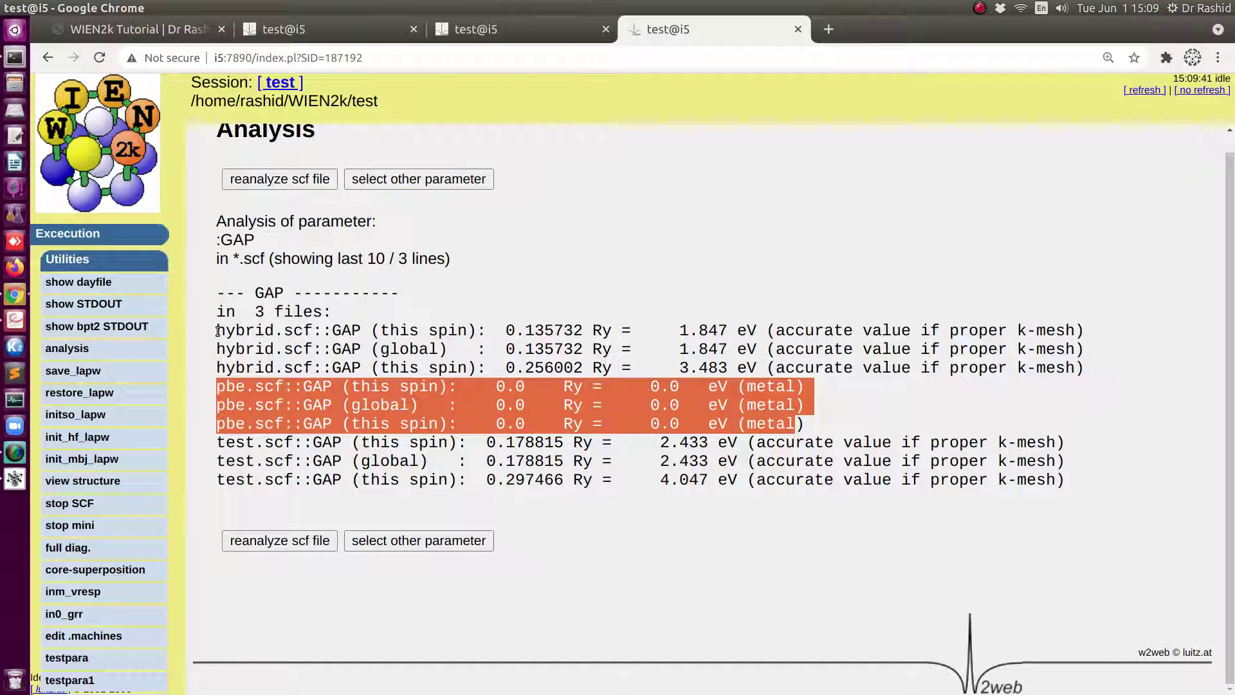
pyautogui.moveTo(217, 330); pyautogui.dragTo(727, 386)
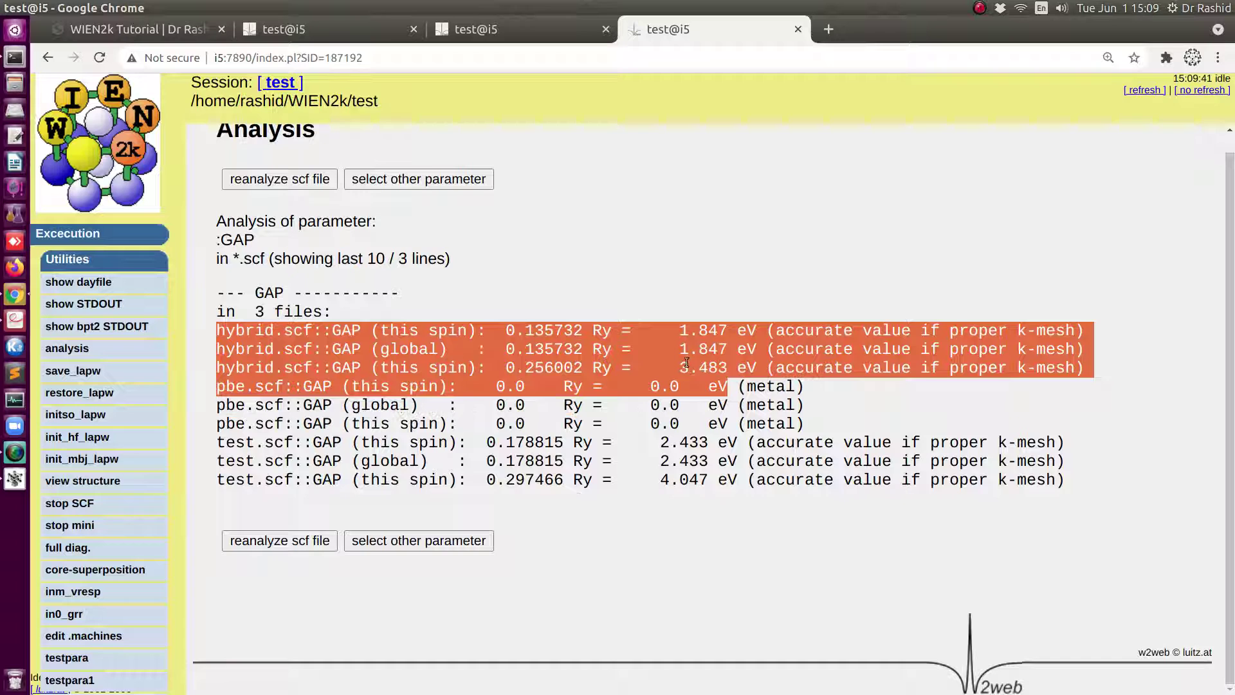
pyautogui.click(700, 368)
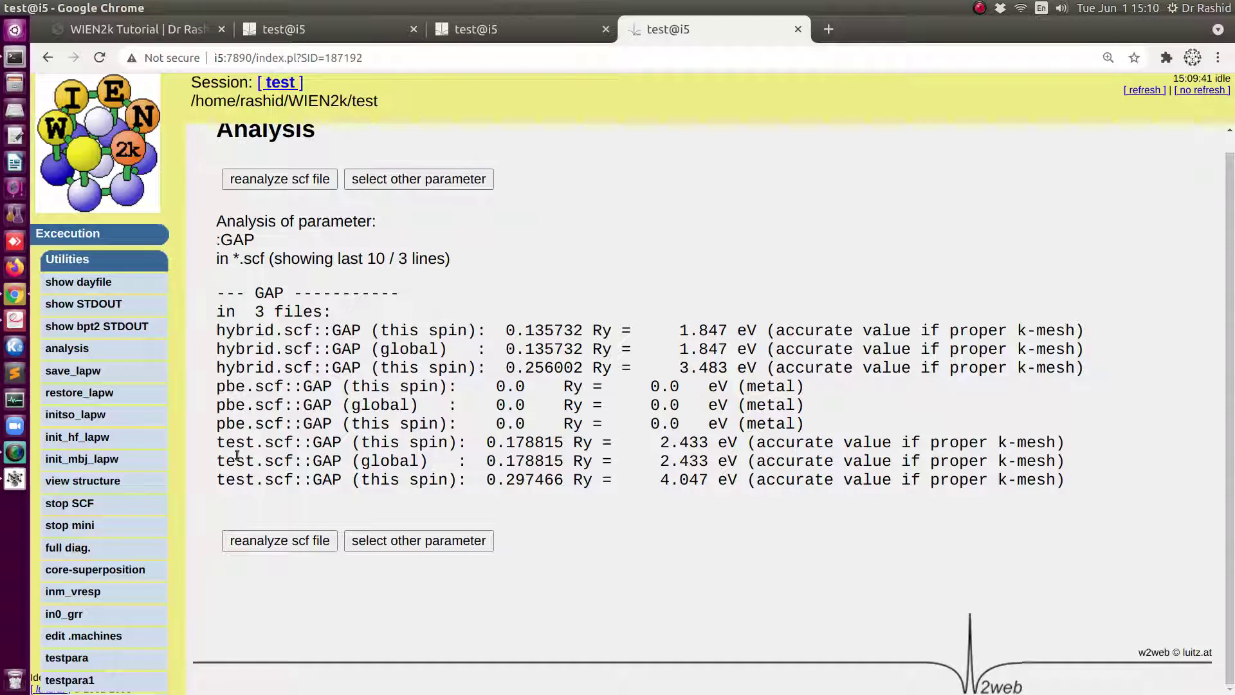
pyautogui.moveTo(224, 446); pyautogui.dragTo(785, 480)
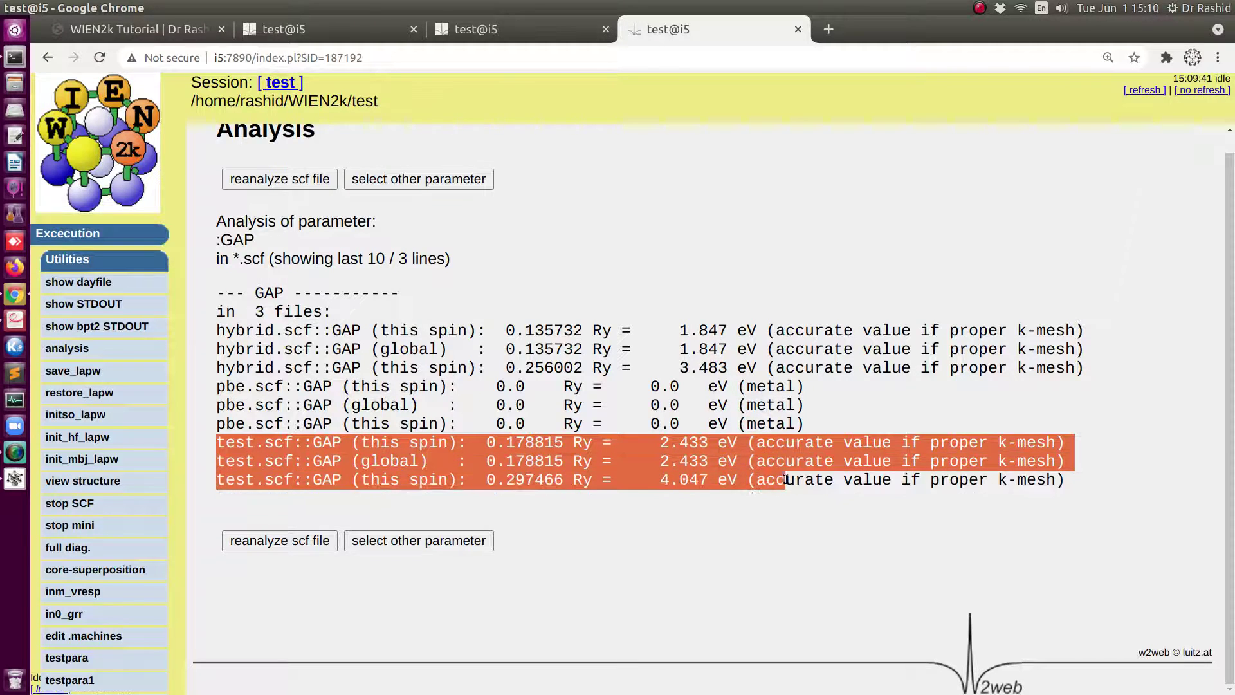
pyautogui.click(579, 362)
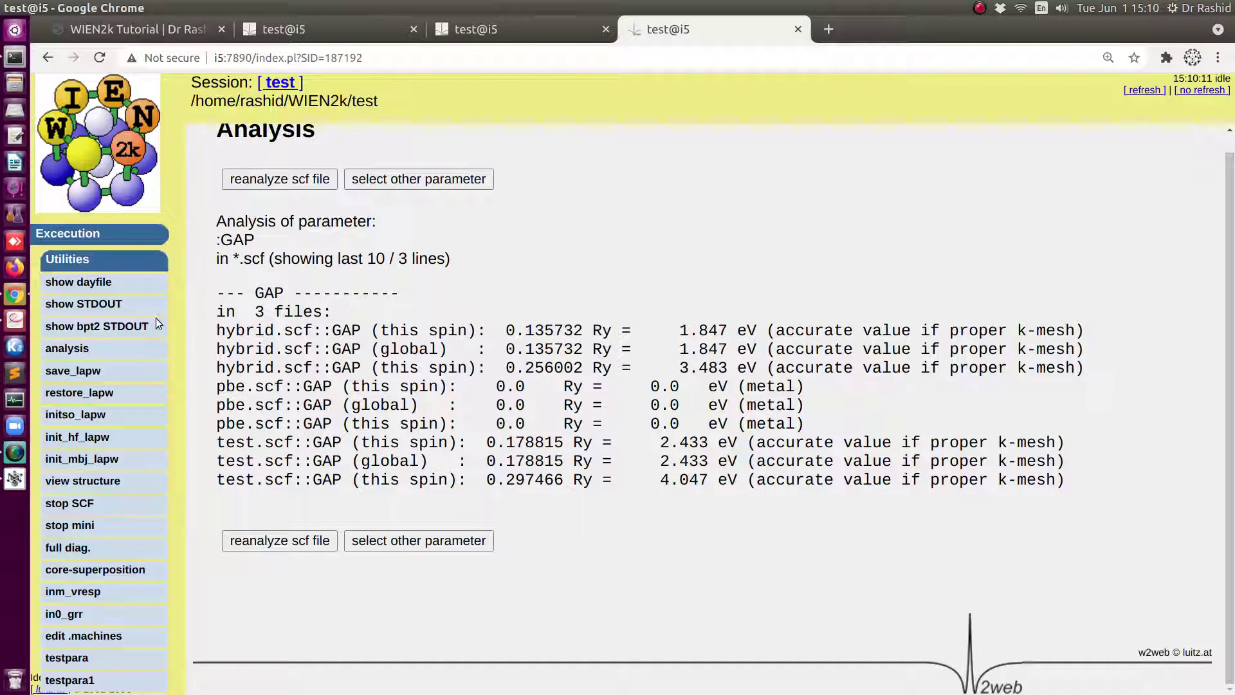
# Compute spin-up partial charges (x lapw2 -qtl -up) and partial DOS (x tetra -up)
pyautogui.click(58, 234)
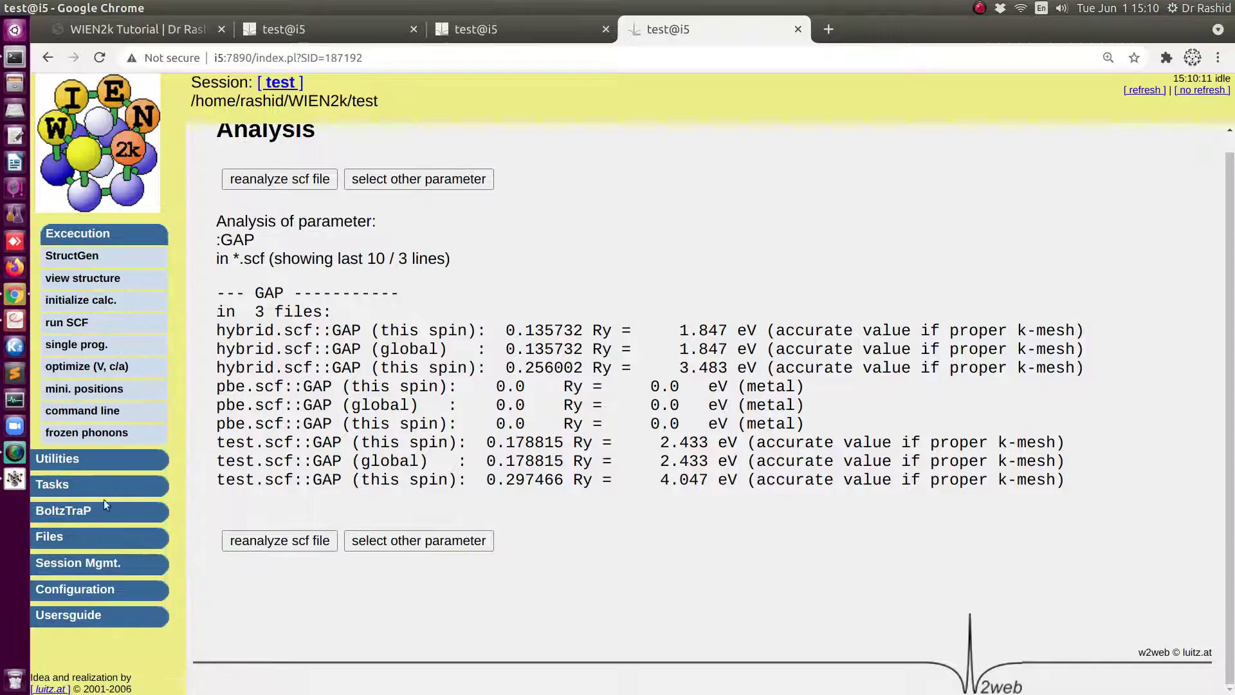
pyautogui.click(51, 487)
pyautogui.click(57, 330)
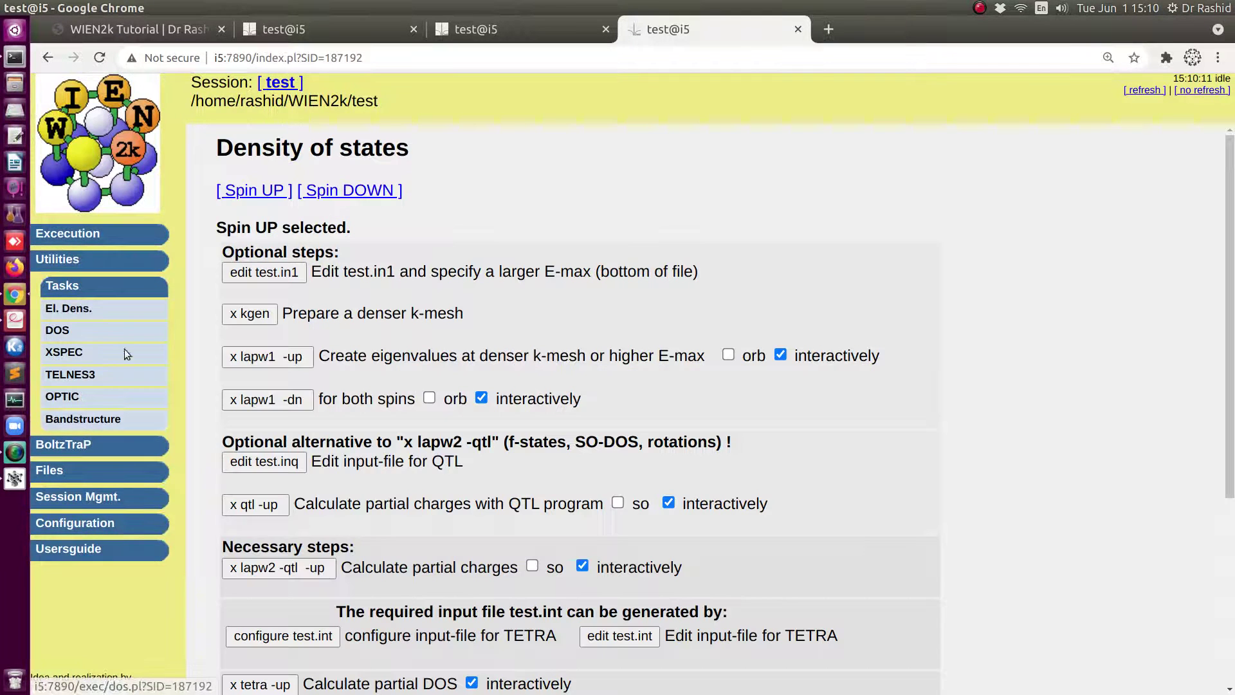
pyautogui.click(288, 569)
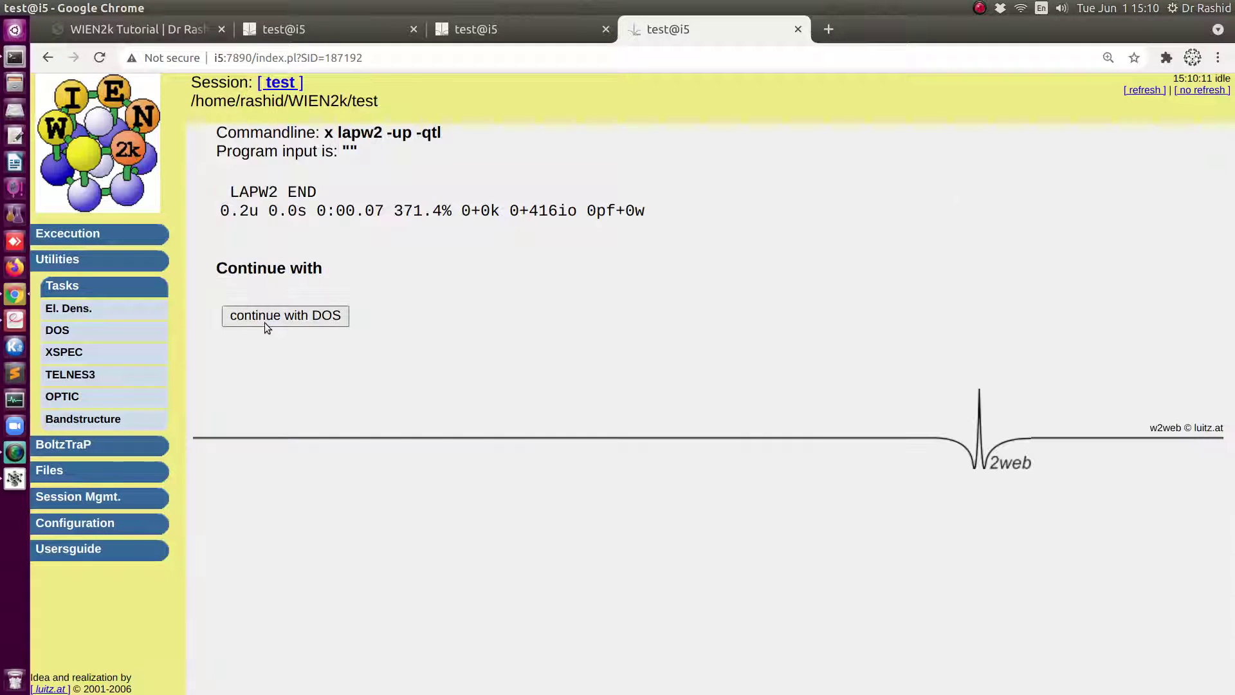
pyautogui.click(264, 322)
pyautogui.scroll(-5, 335, 527)
pyautogui.click(260, 466)
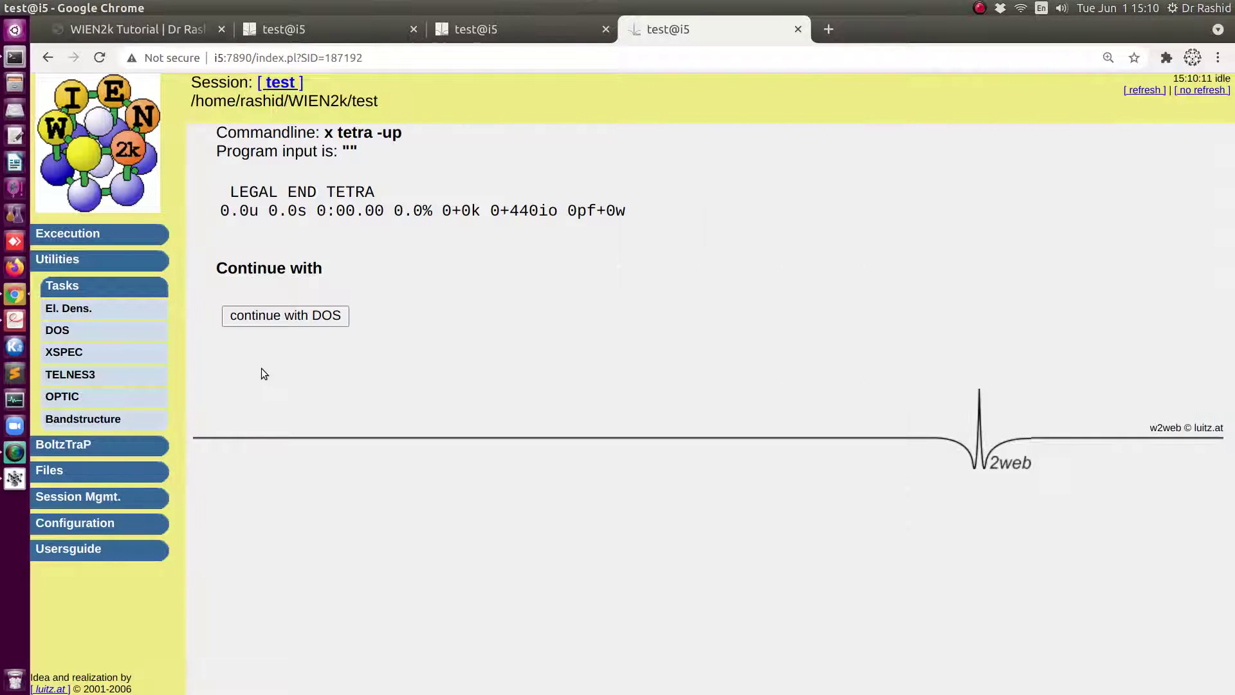
pyautogui.click(258, 321)
# Compute the spin-down partial charges and partial DOS
pyautogui.click(352, 191)
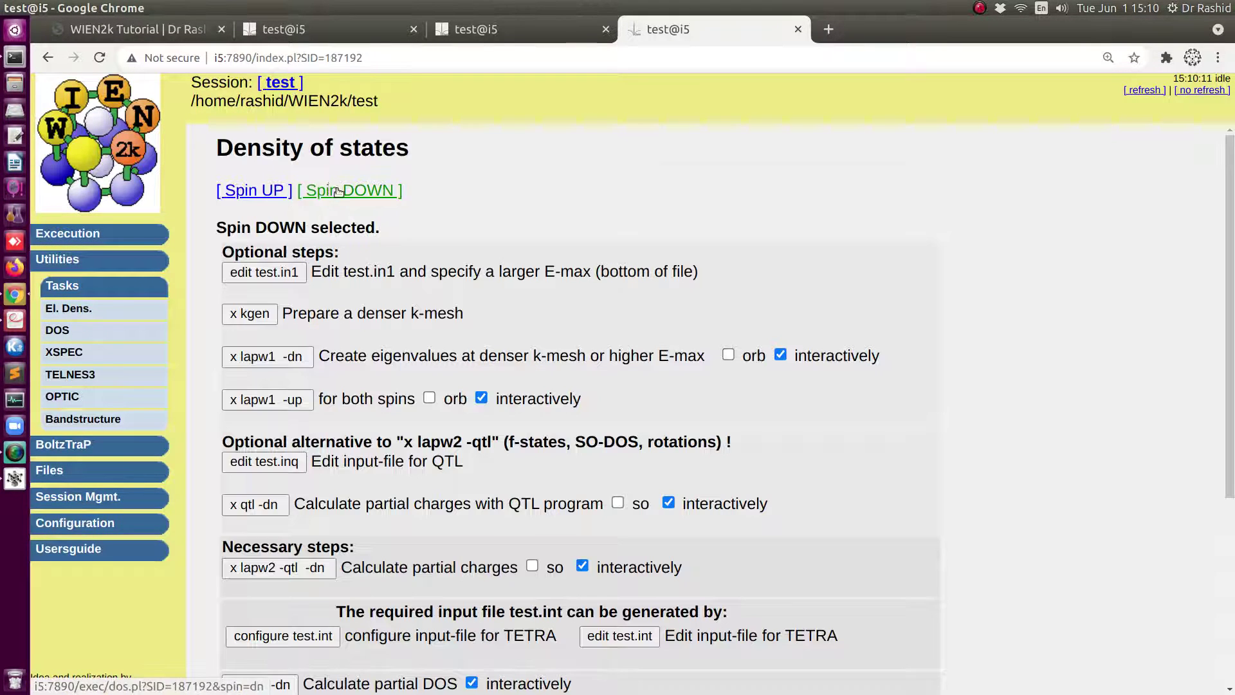
pyautogui.click(282, 567)
pyautogui.click(257, 313)
pyautogui.scroll(-5, 272, 398)
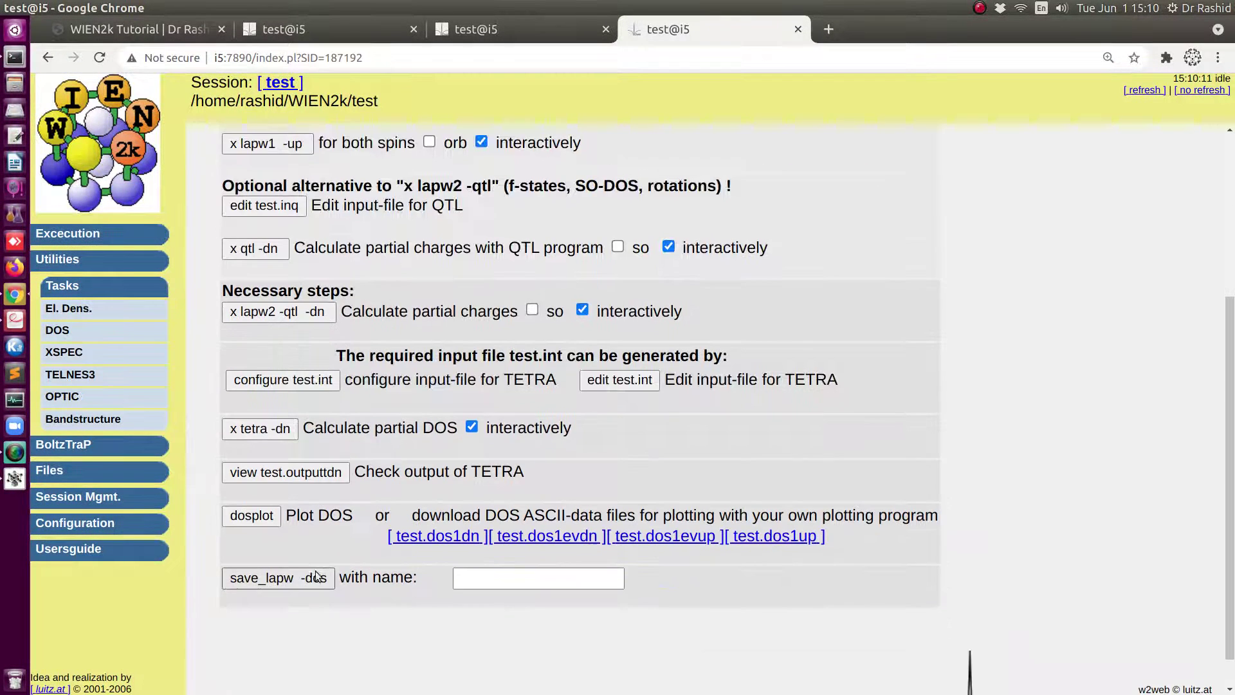
pyautogui.click(261, 429)
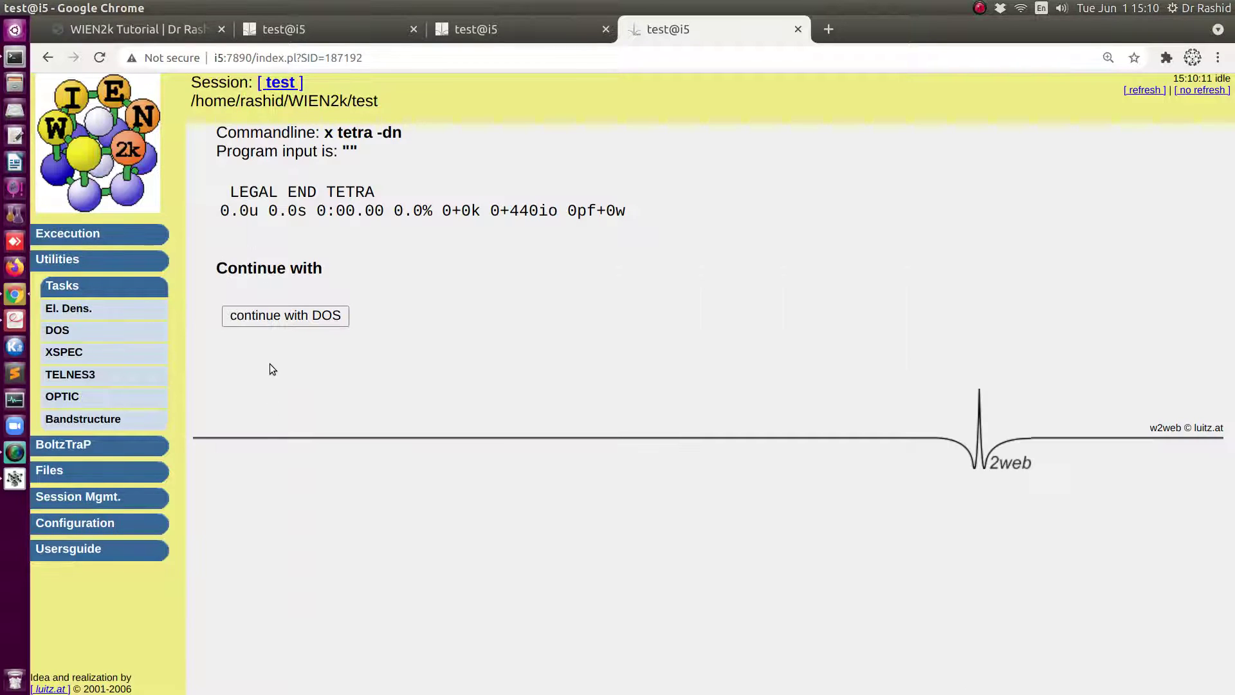
pyautogui.click(262, 320)
# Return to Spin UP and bring up the dosplot options
pyautogui.click(258, 191)
pyautogui.scroll(-4, 372, 554)
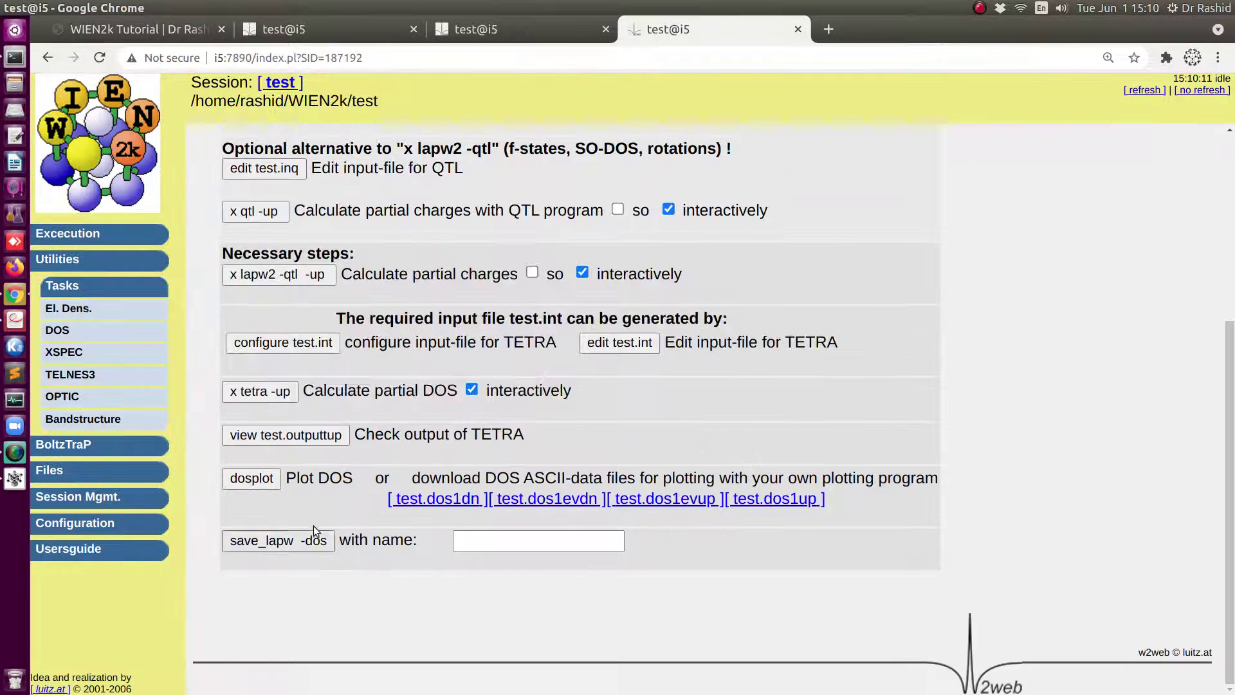
pyautogui.click(250, 481)
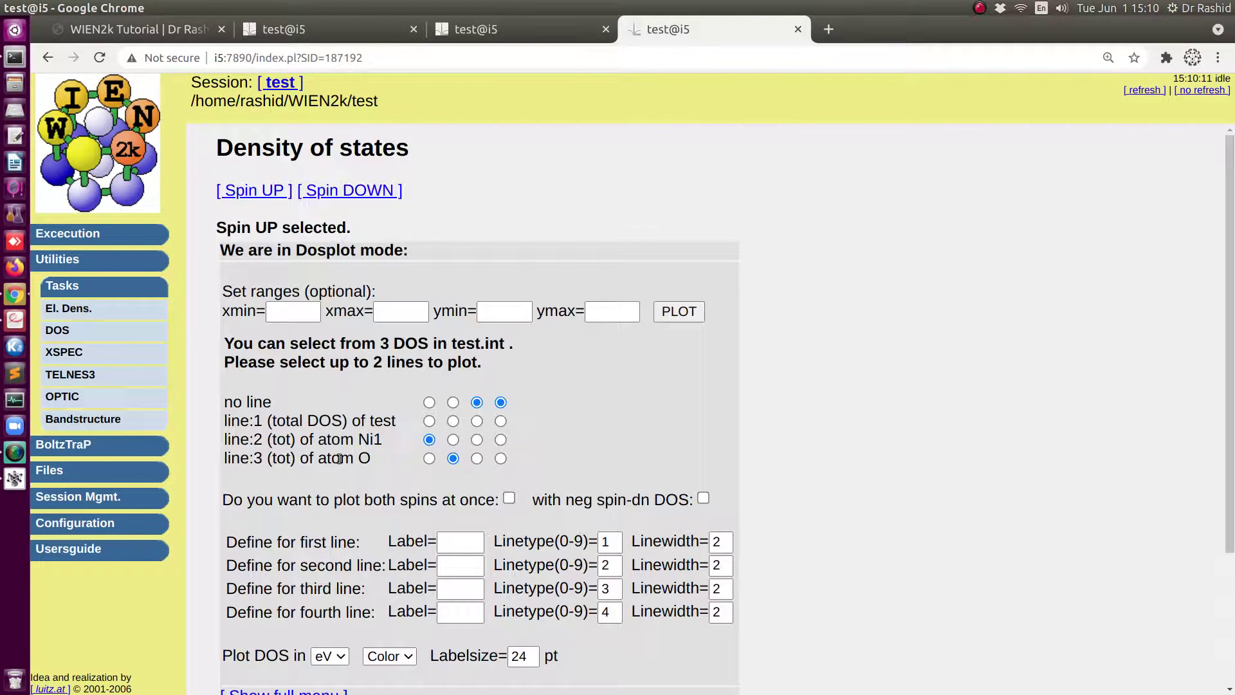
# Plot Ni1 and O total DOS with spin-down drawn as negative values
pyautogui.click(704, 499)
pyautogui.click(678, 311)
pyautogui.scroll(-2, 697, 328)
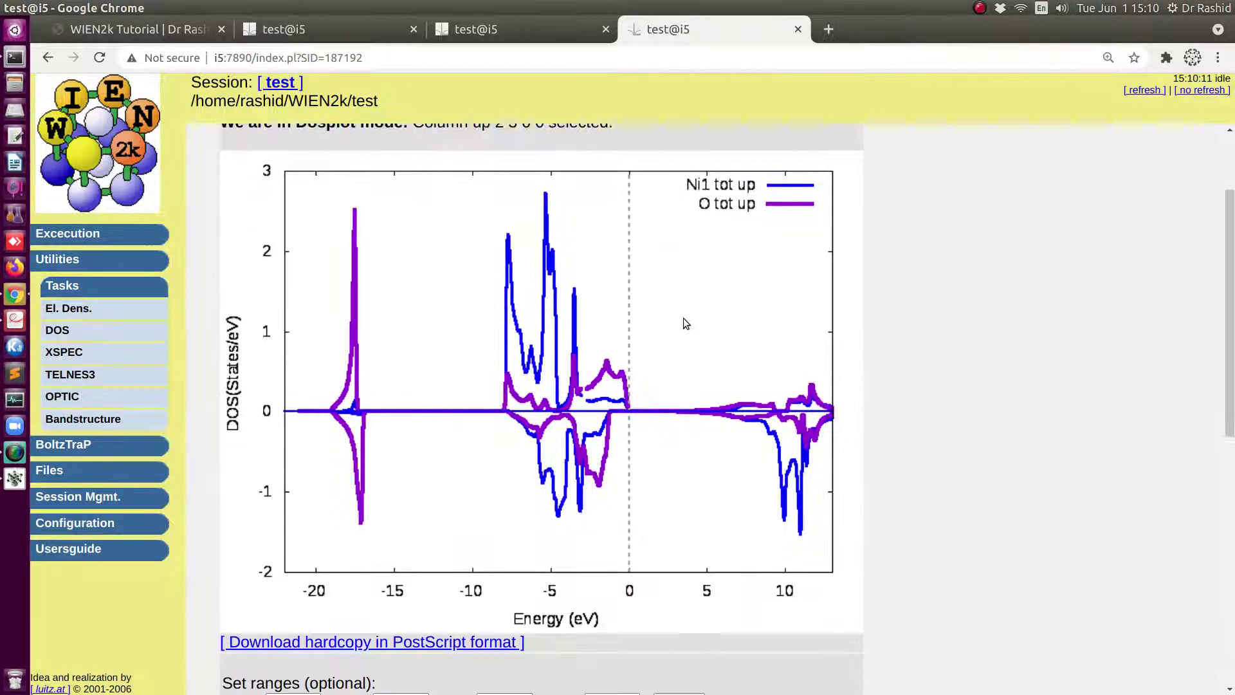
# Compare the new DOS plot with other runs' plots across tabs, ending on the WIEN2k Tutorials page
pyautogui.click(489, 28)
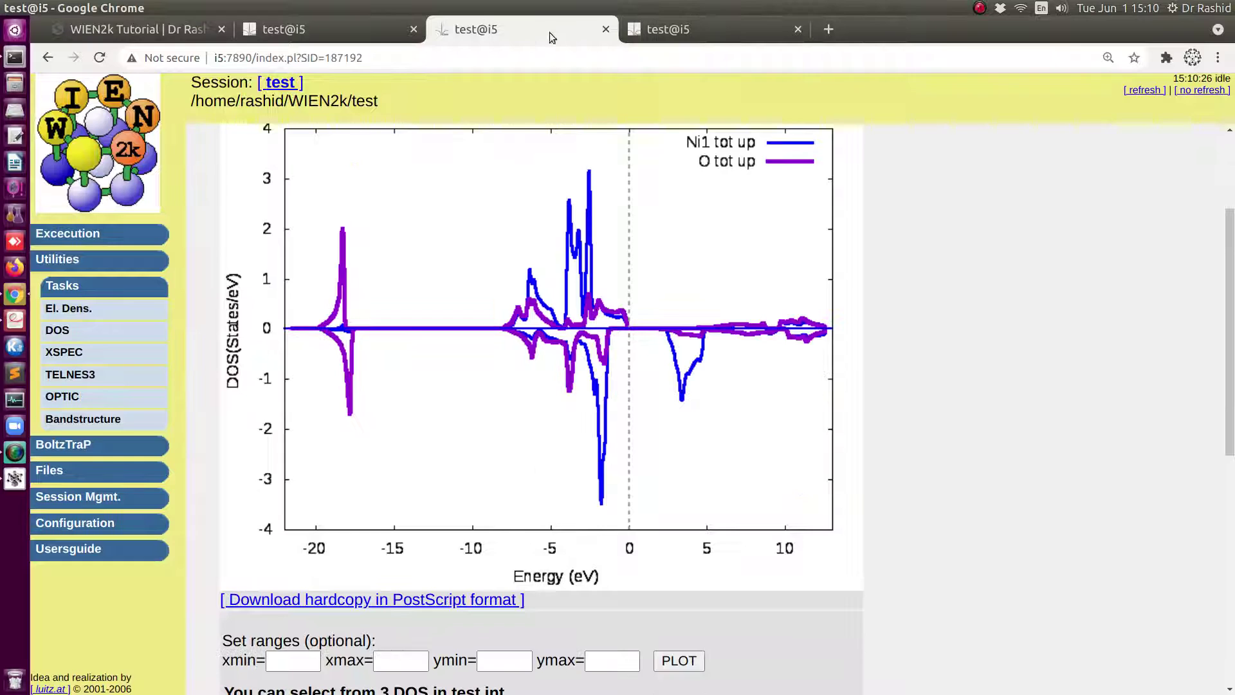
pyautogui.click(655, 27)
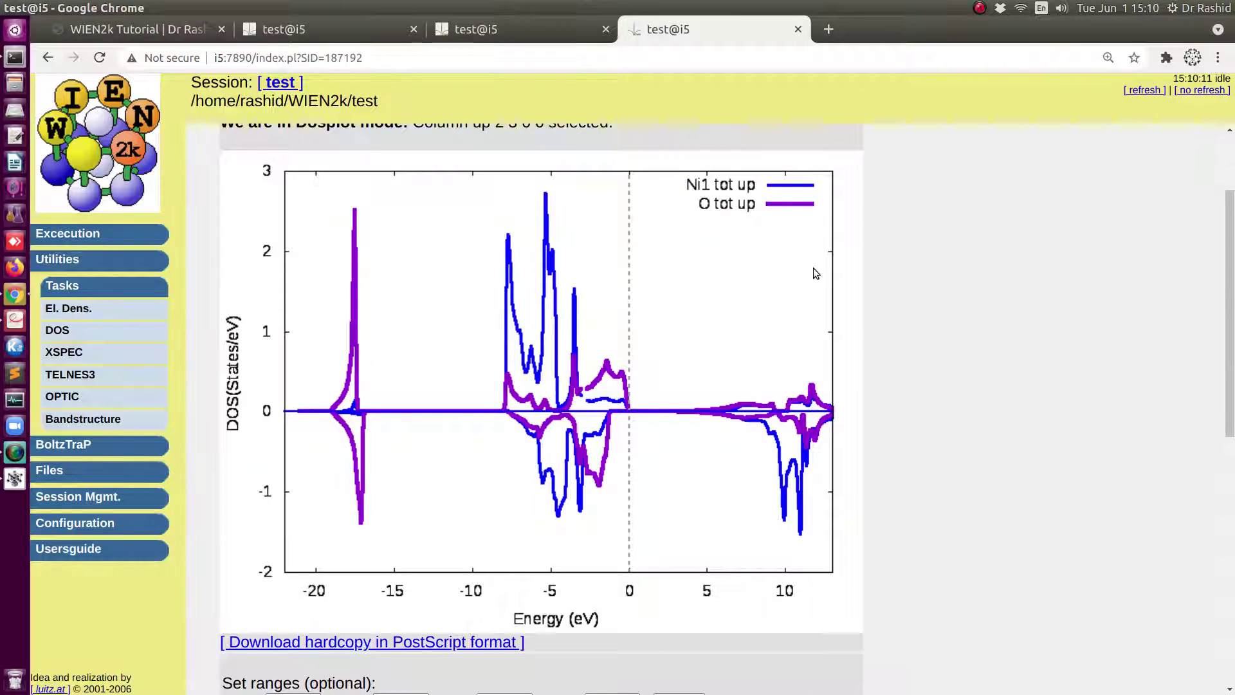
pyautogui.scroll(-2, 811, 268)
pyautogui.scroll(1, 790, 265)
pyautogui.scroll(-1, 781, 259)
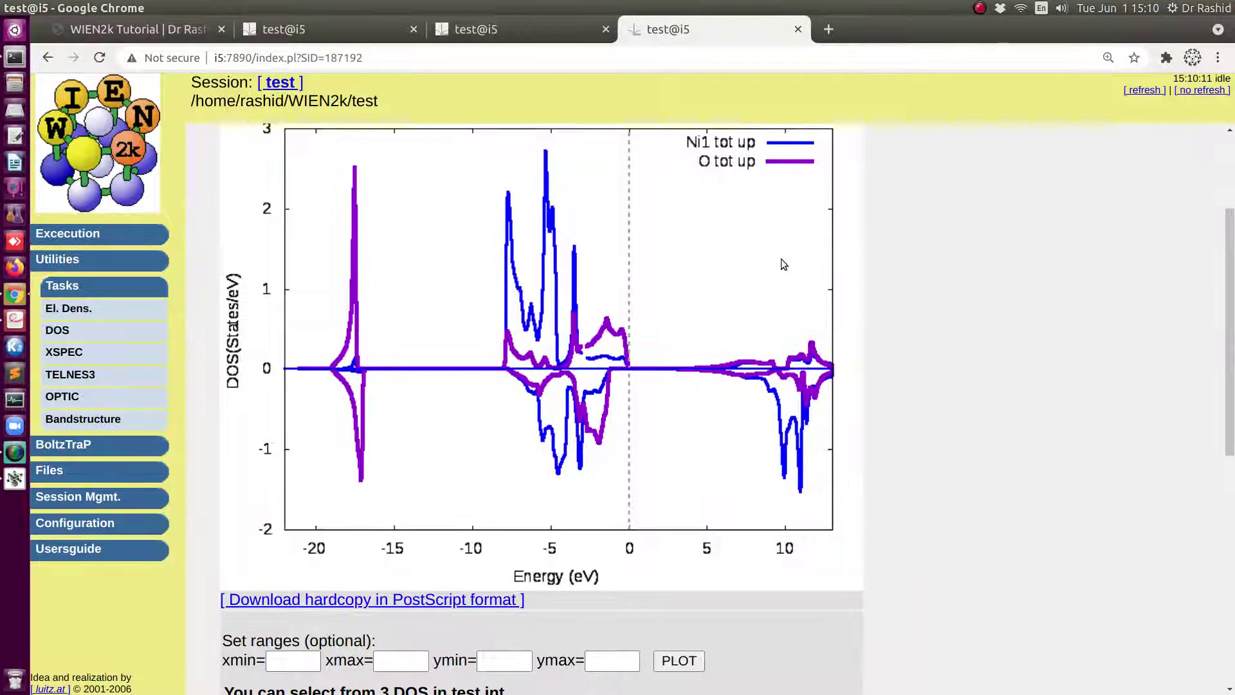
pyautogui.click(508, 29)
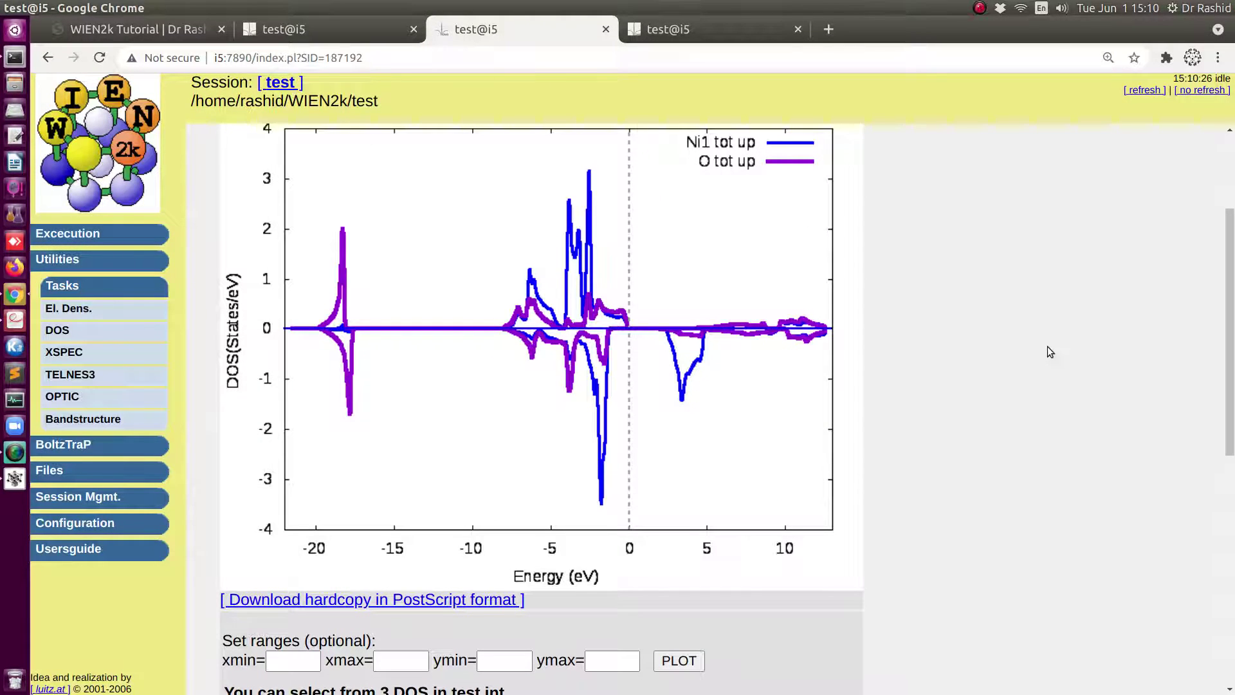
pyautogui.hotkey('ctrl', 'pageup')
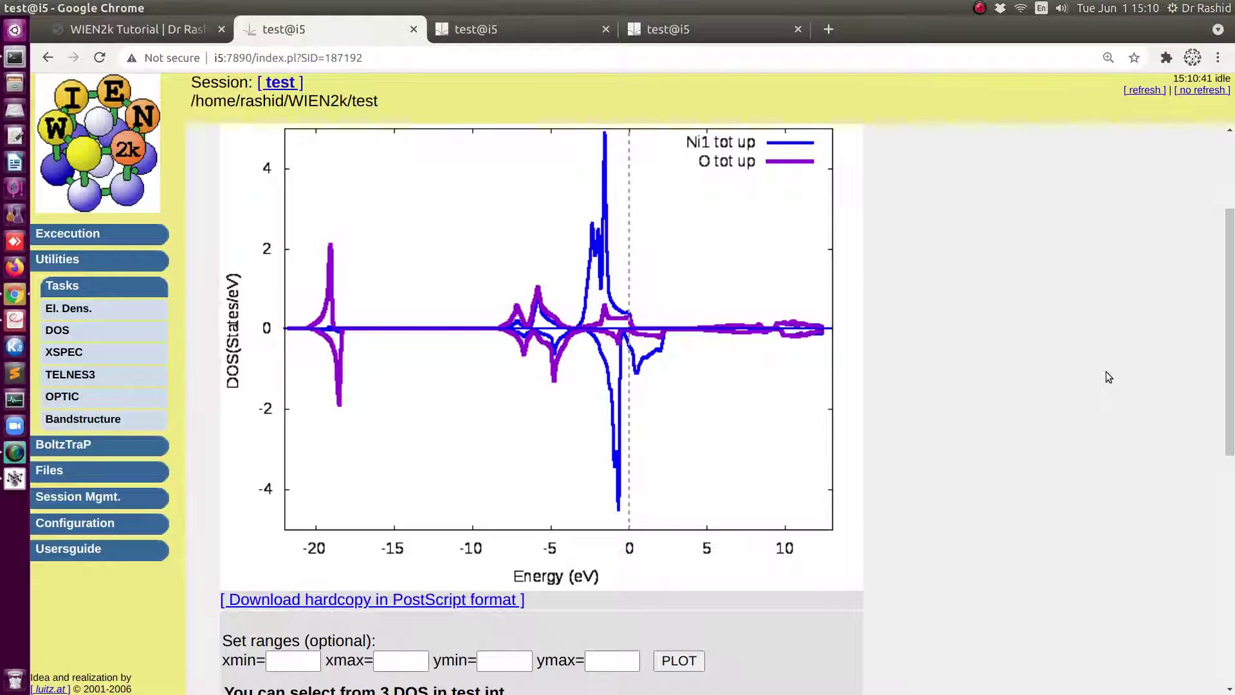
pyautogui.hotkey('ctrl', 'pagedown')
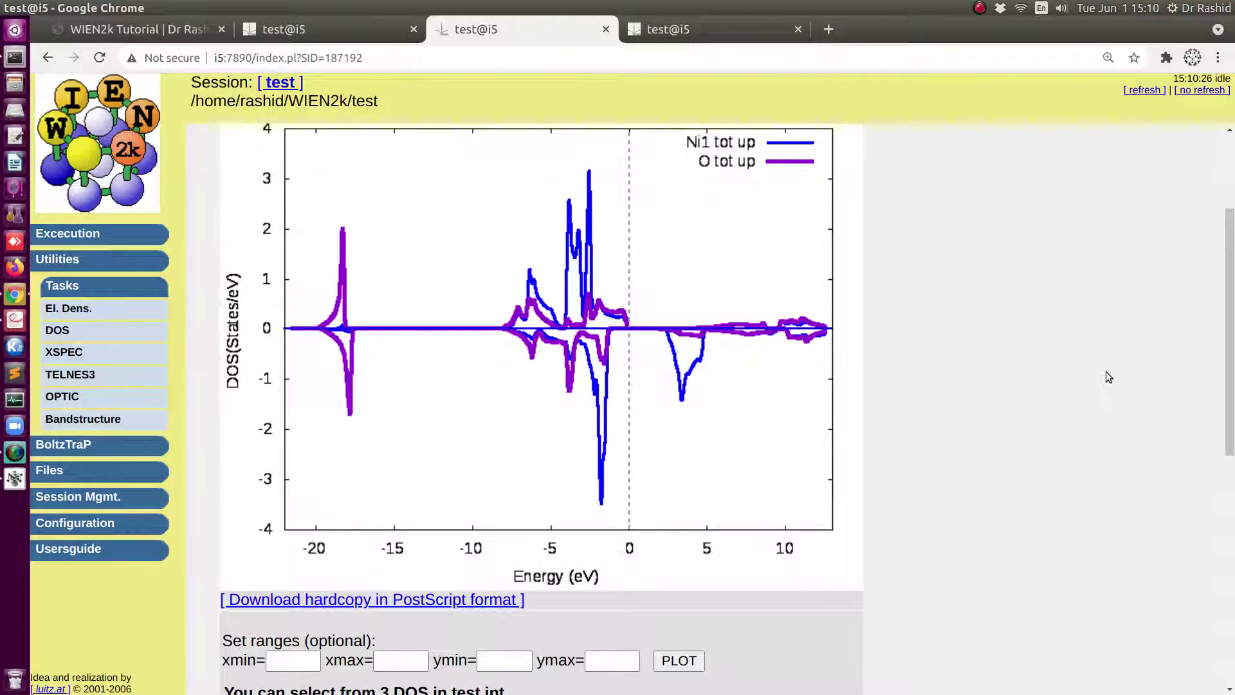
pyautogui.hotkey('ctrl', 'pagedown')
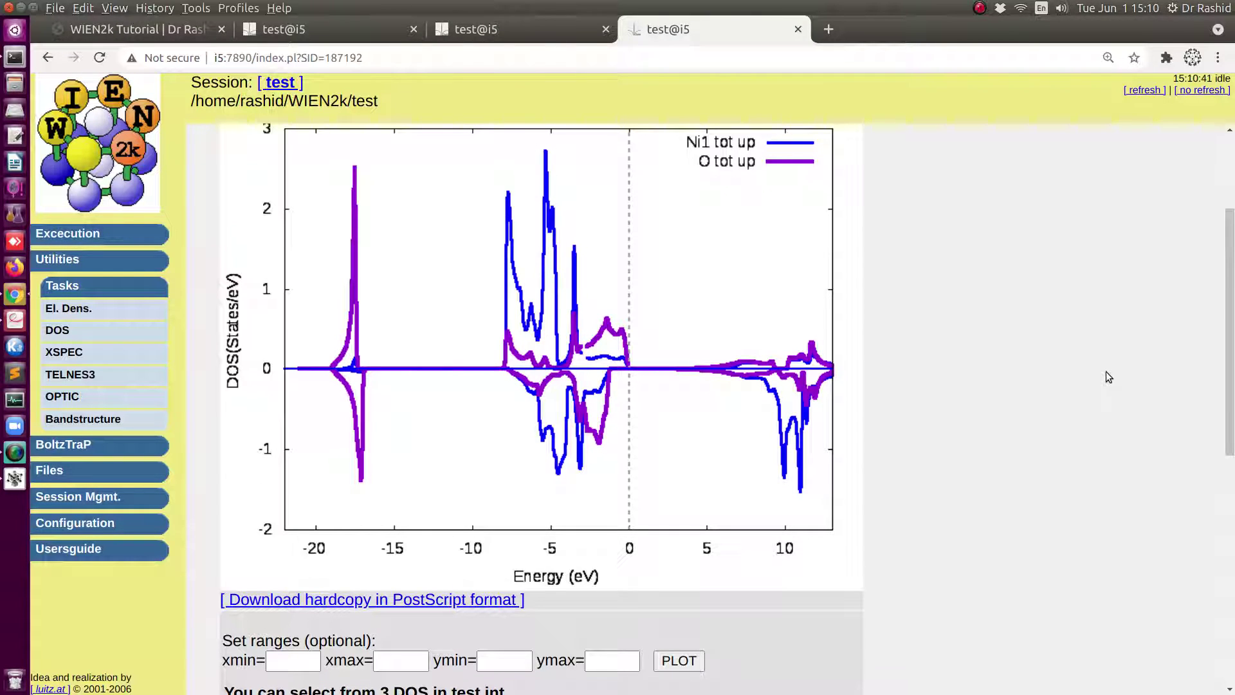
pyautogui.hotkey('alt', '3')
pyautogui.hotkey('alt', '4')
pyautogui.hotkey('alt', '3')
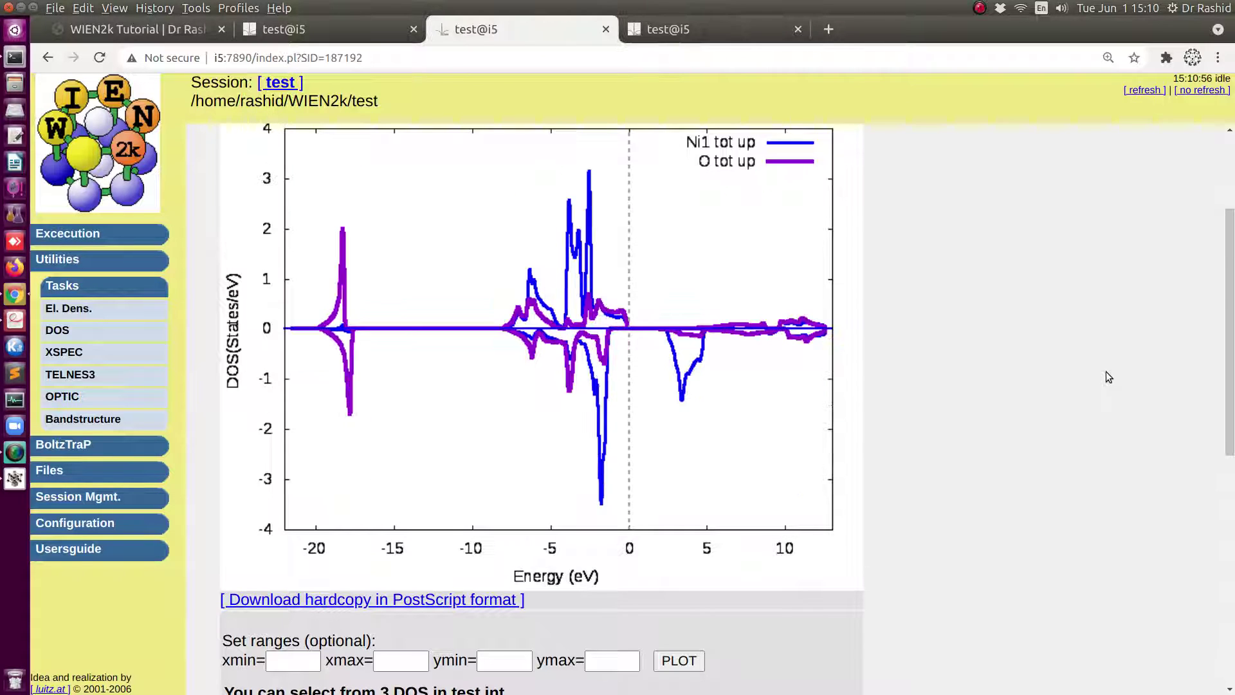
pyautogui.hotkey('alt', '4')
pyautogui.hotkey('alt', '3')
pyautogui.hotkey('alt', '4')
pyautogui.hotkey('alt', '3')
pyautogui.hotkey('alt', '4')
pyautogui.hotkey('alt', '3')
pyautogui.hotkey('alt', '4')
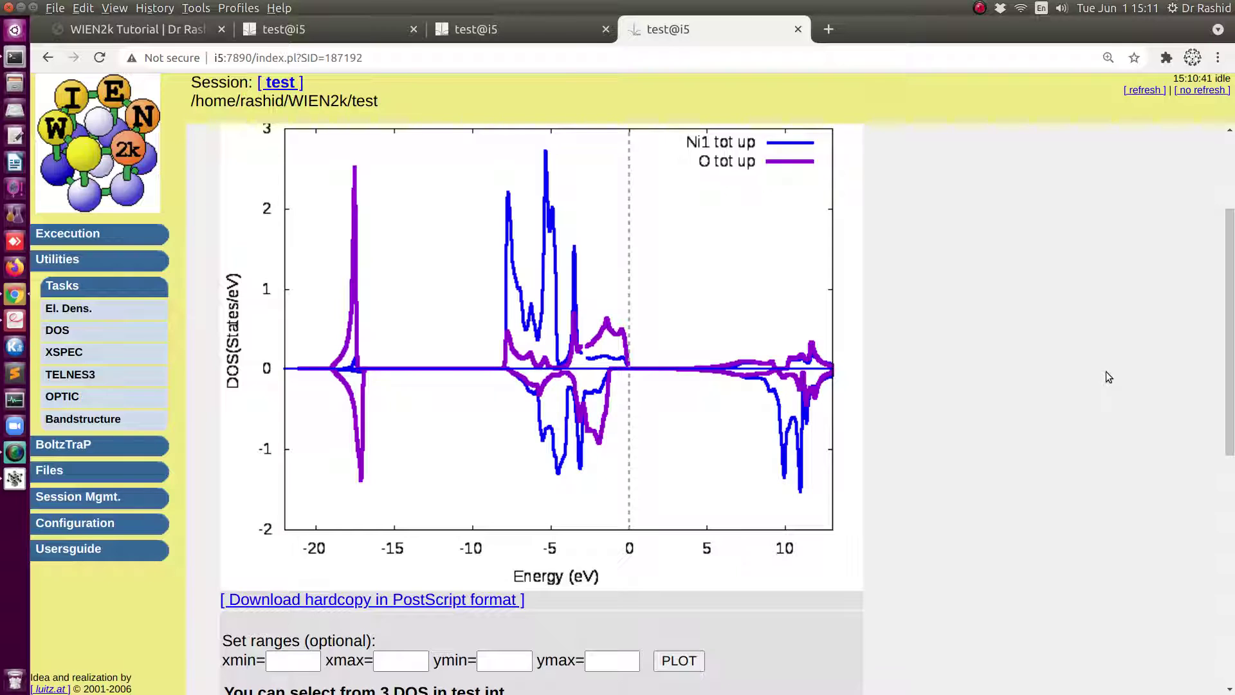
pyautogui.hotkey('alt', '3')
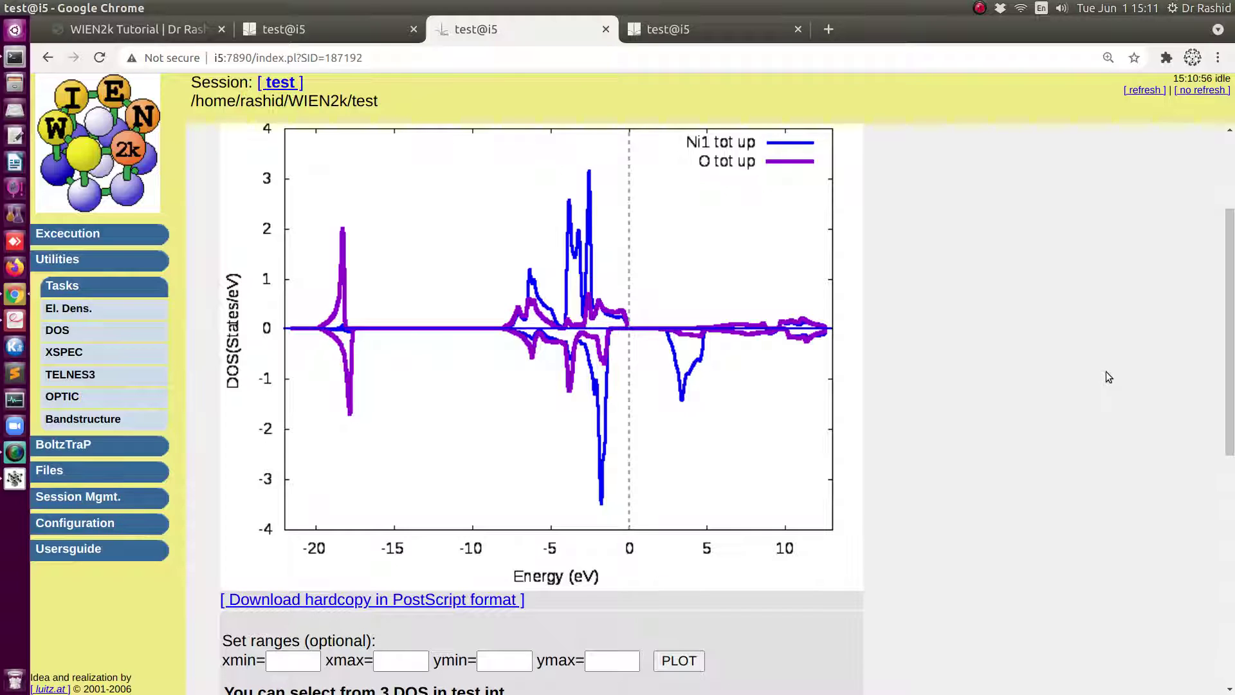
pyautogui.hotkey('alt', '1')
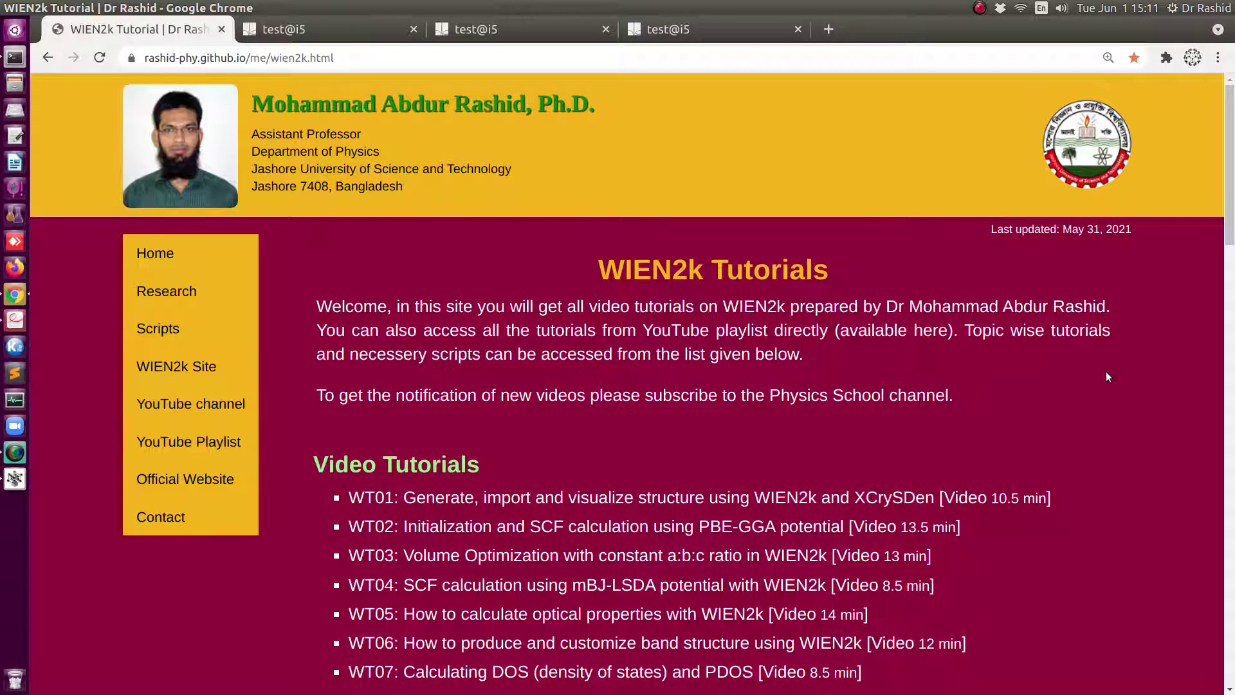